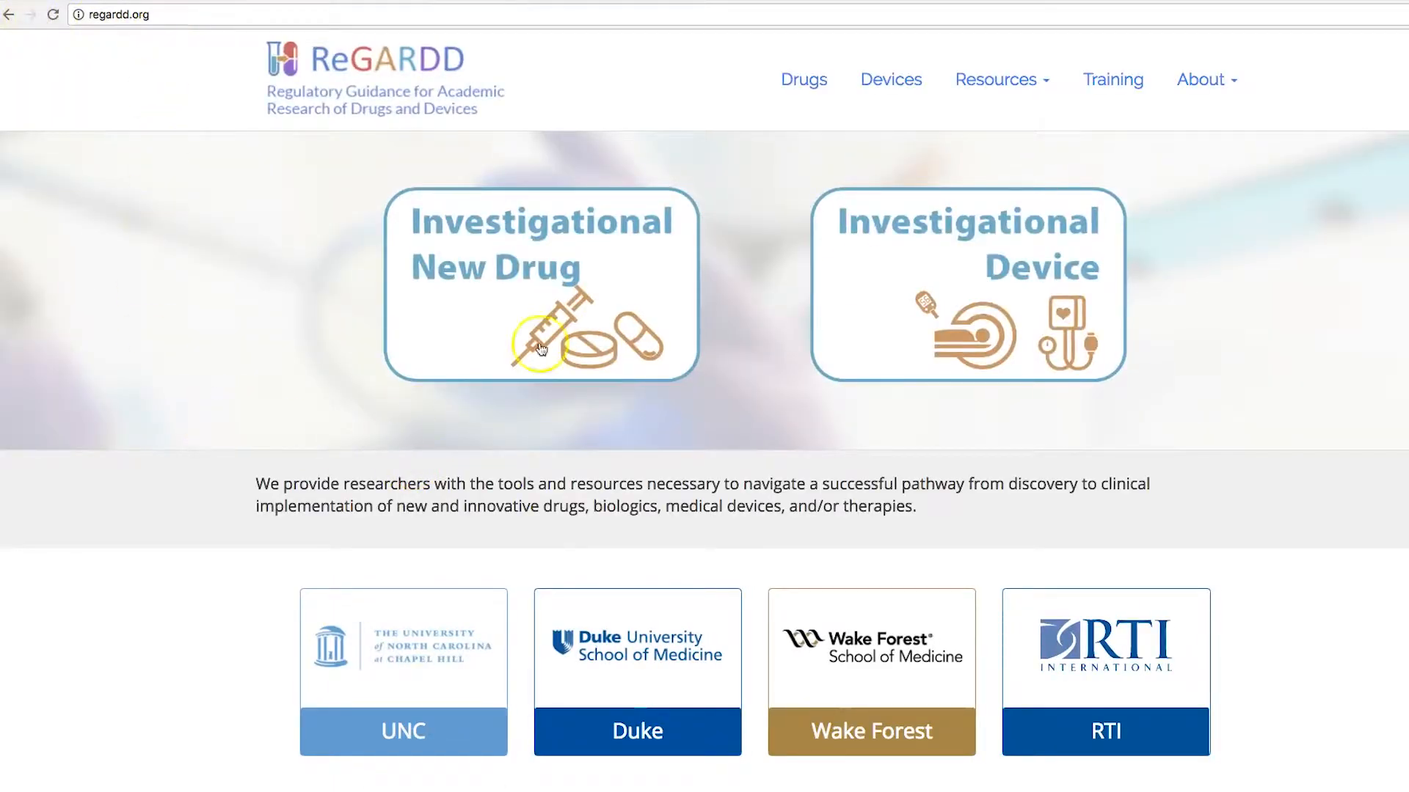
Step: Open ReGARDD's FAQ answer on what clinicaltrials.gov is and whether studies must register
{"action": "left_click", "coordinate": [1011, 85]}
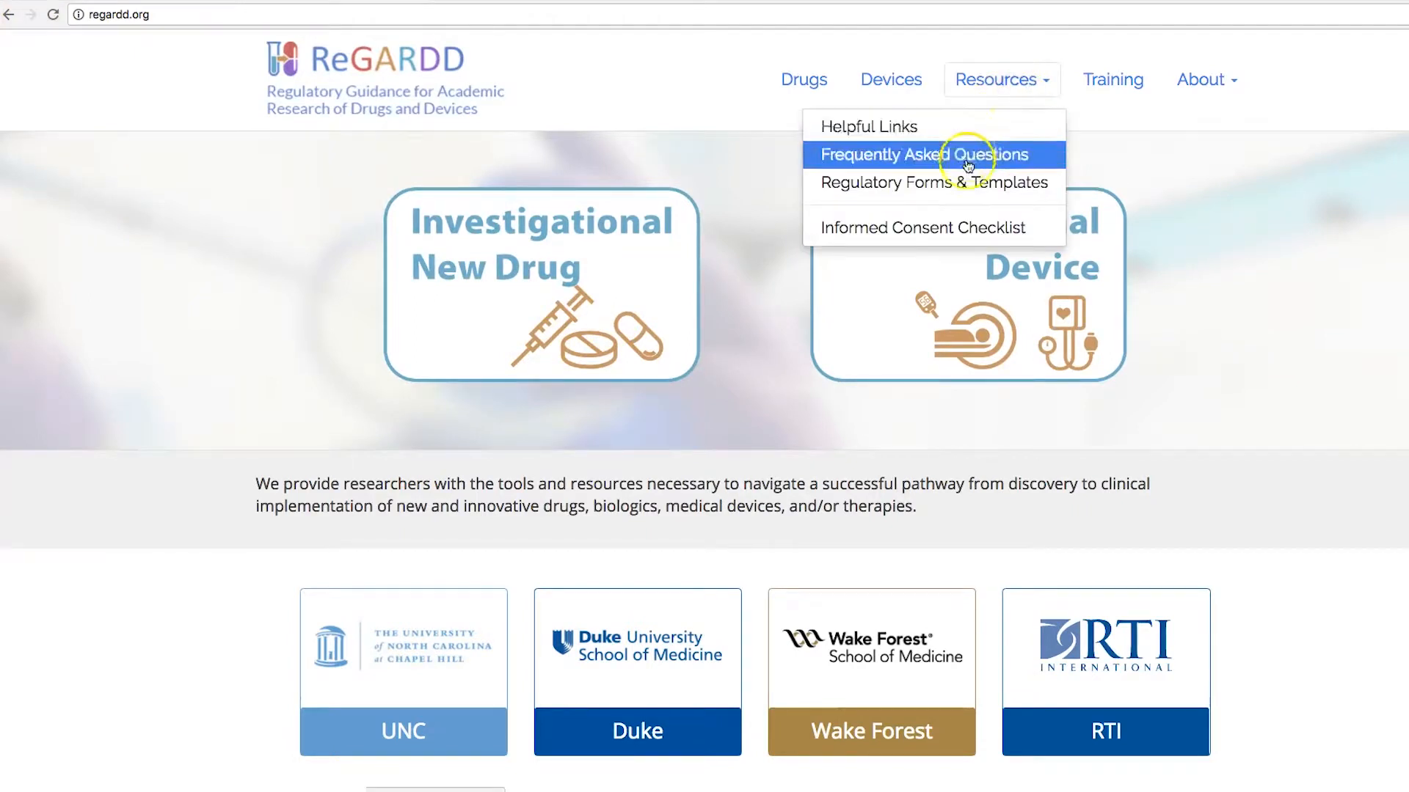
{"action": "left_click", "coordinate": [880, 155]}
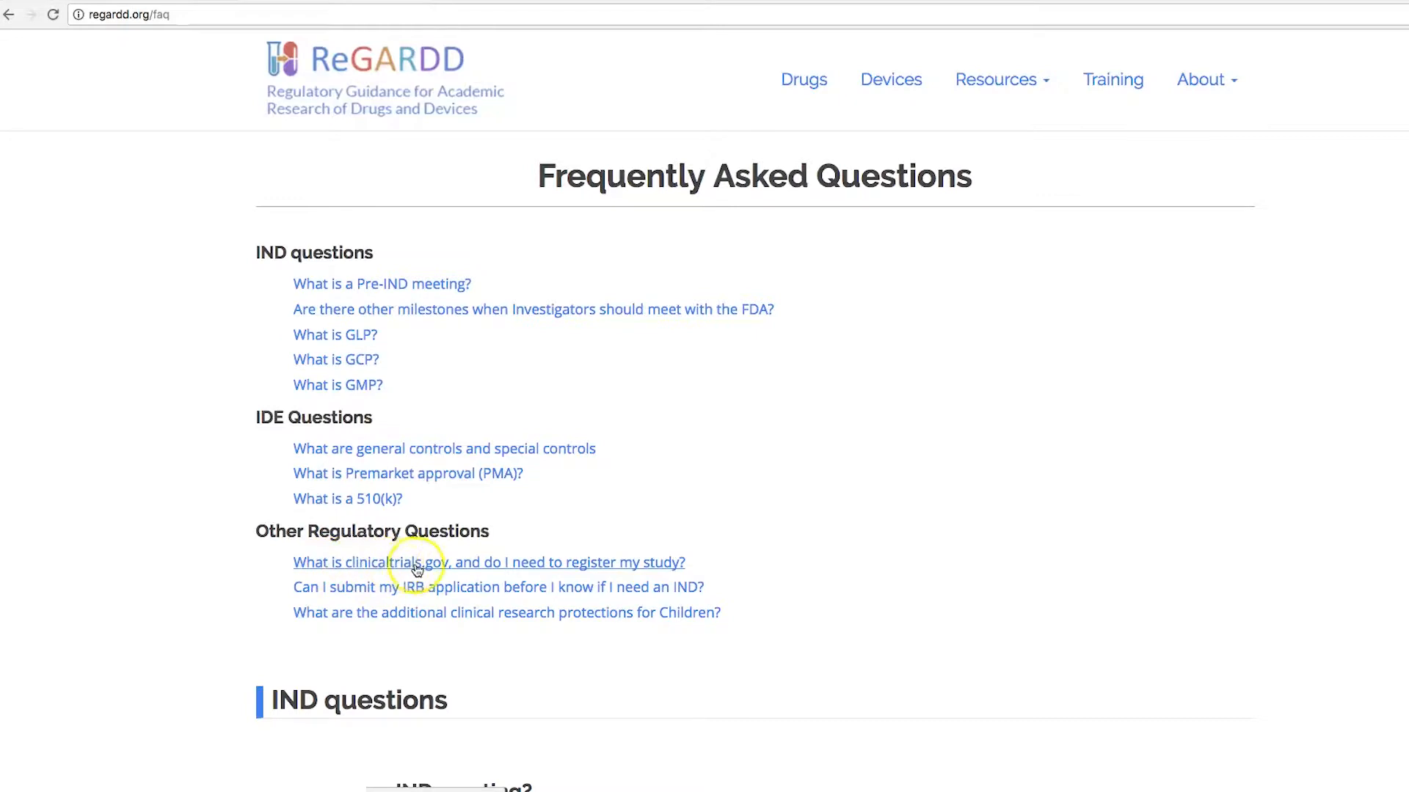
{"action": "left_click", "coordinate": [453, 573]}
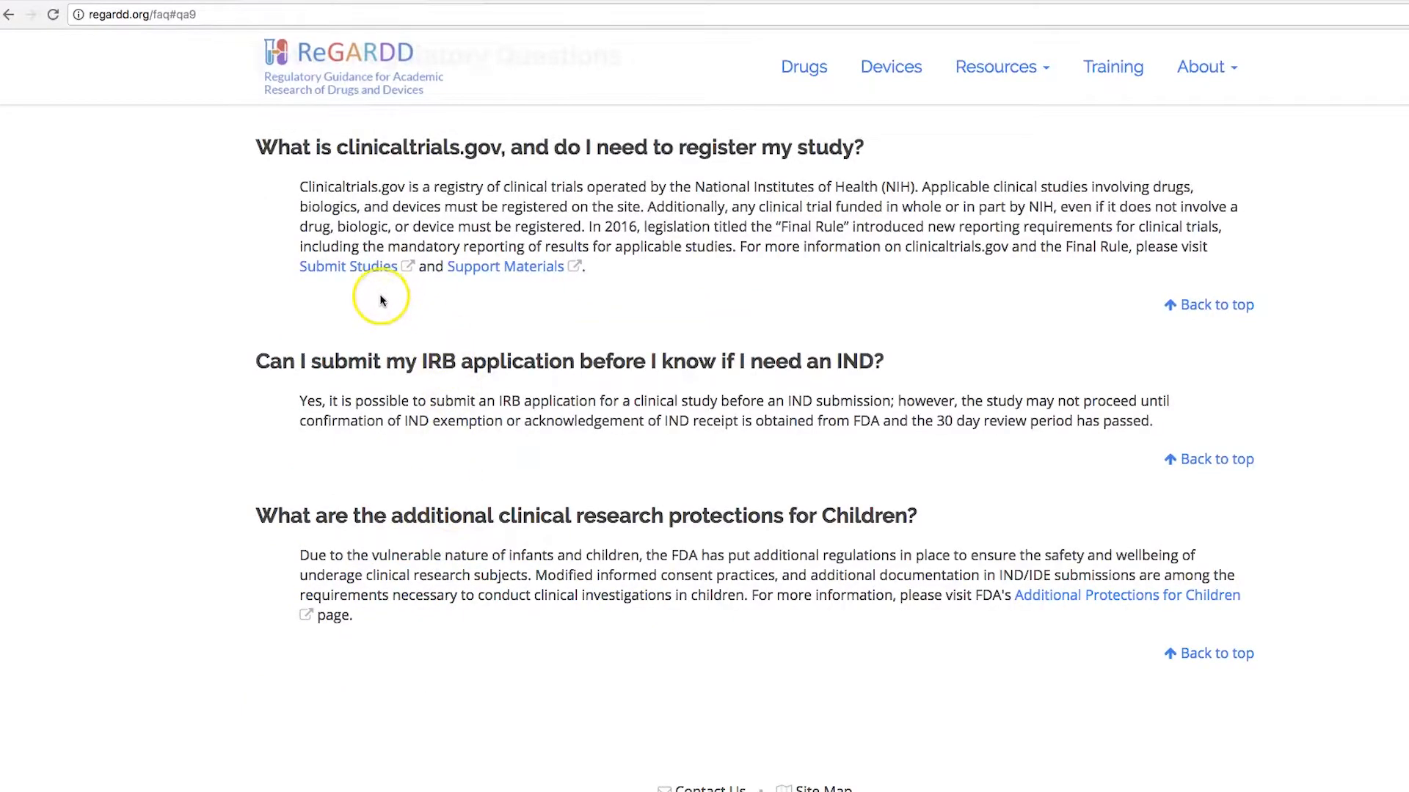
Step: Go through Submit Studies to the 'How to Apply for an Account' PRS guidance page
{"action": "left_click", "coordinate": [376, 270]}
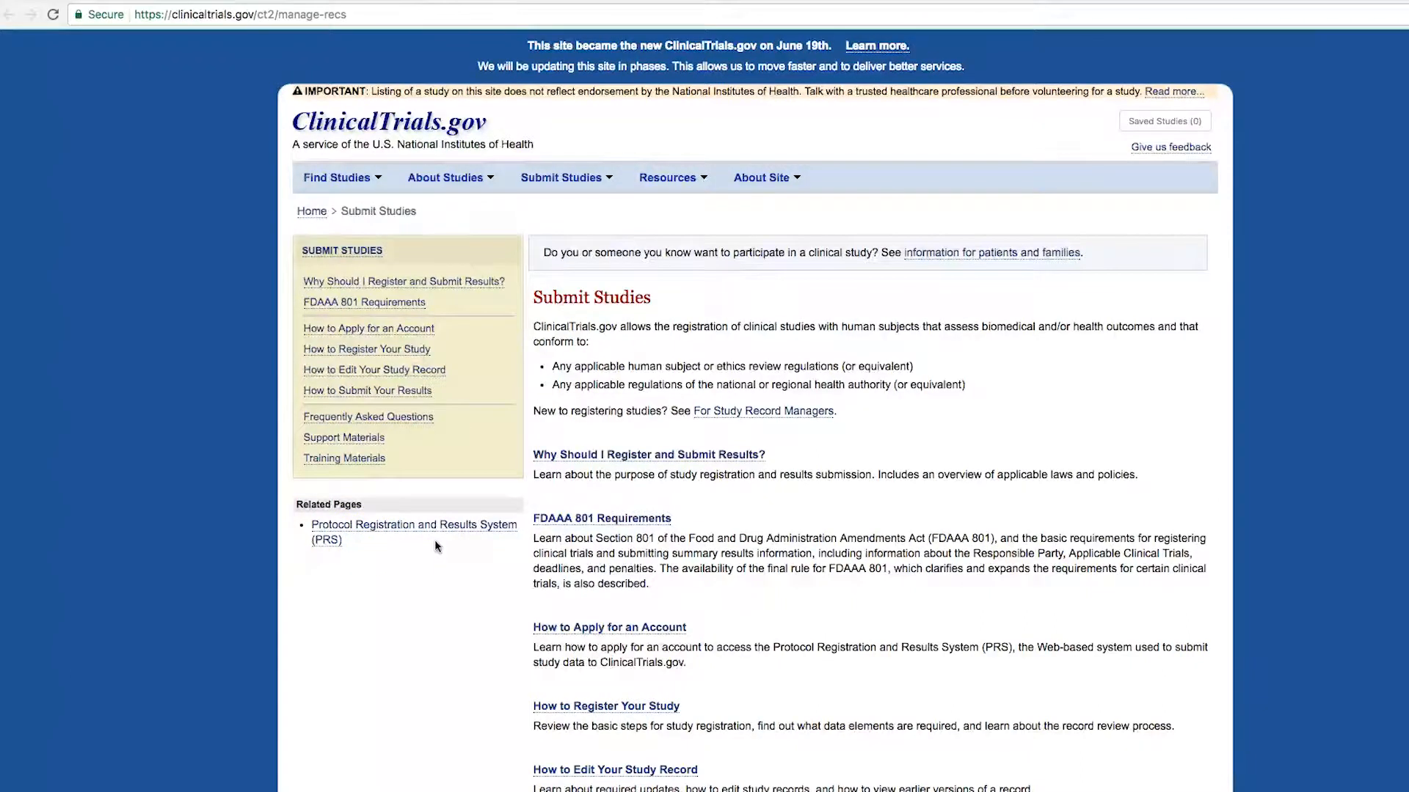
{"action": "left_click", "coordinate": [409, 535]}
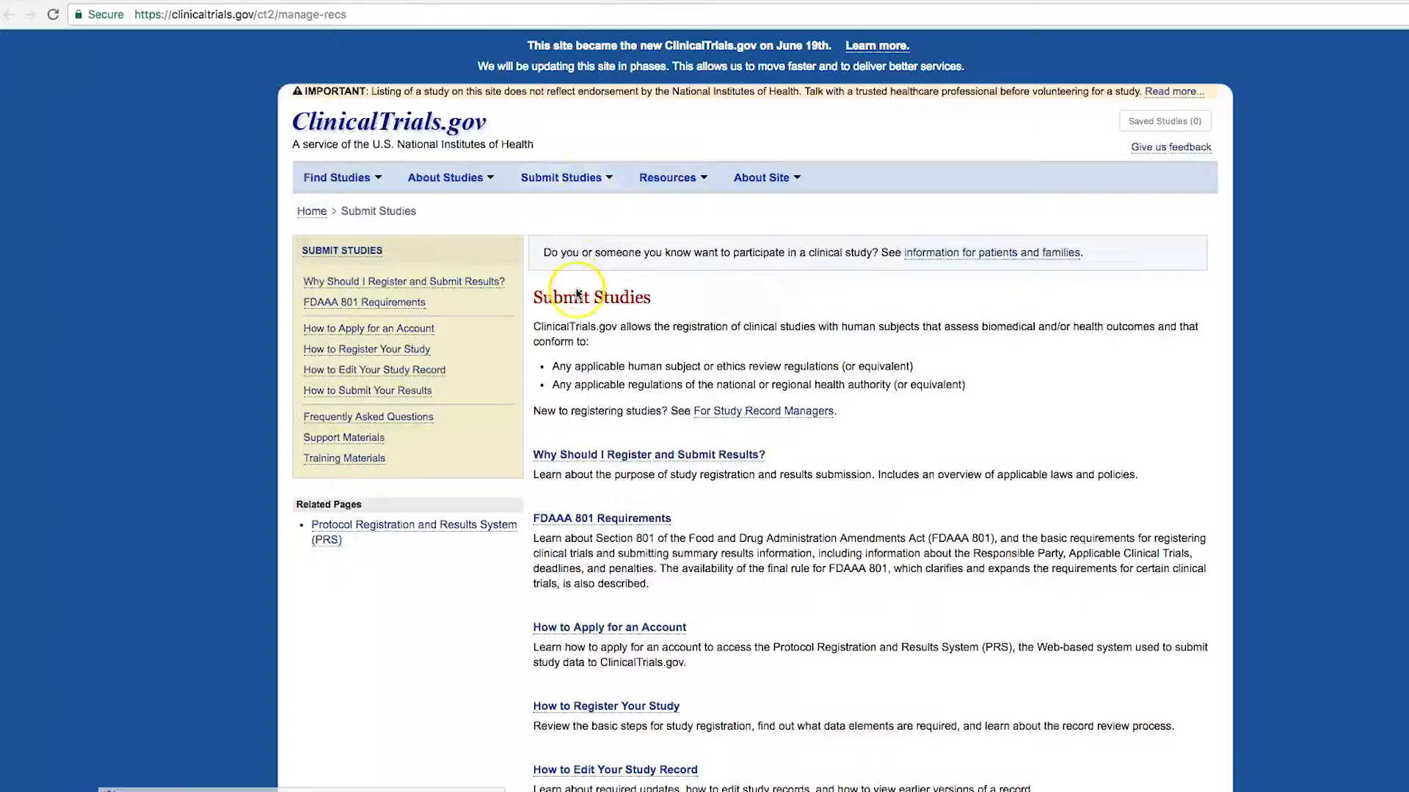
{"action": "left_click", "coordinate": [582, 629]}
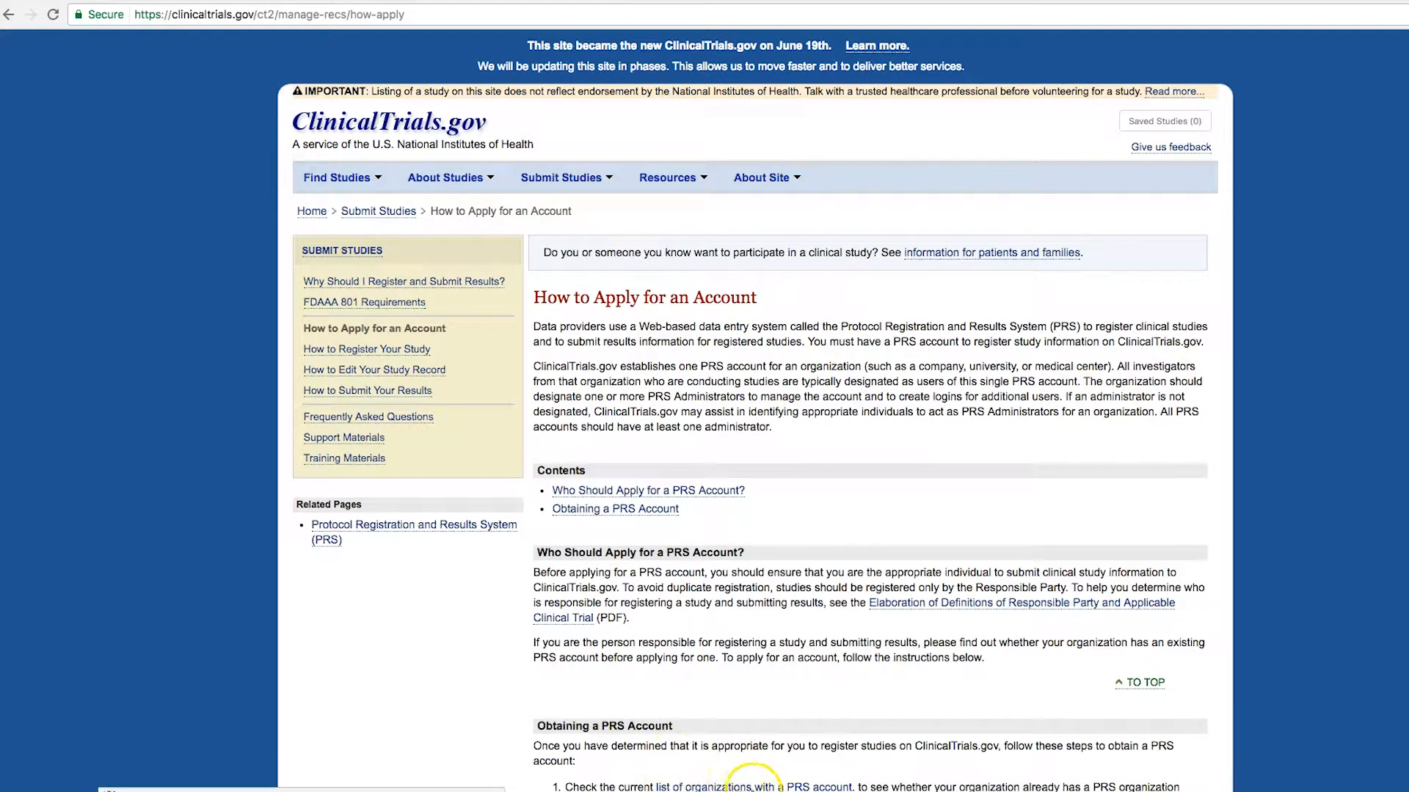
Step: Review the PRS organizations list and administrator contact form, then go to the PRS page
{"action": "left_click", "coordinate": [744, 787]}
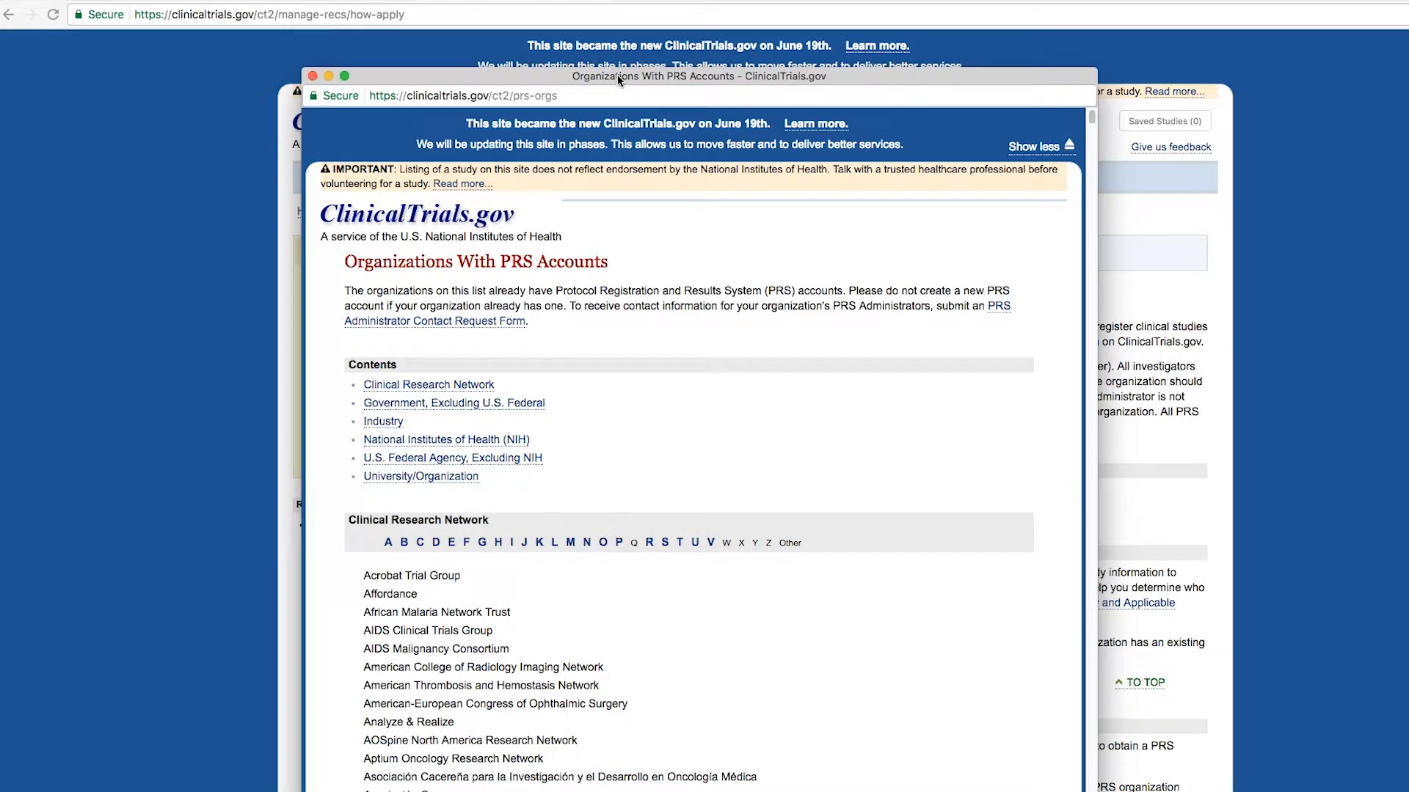
{"action": "left_click", "coordinate": [441, 323]}
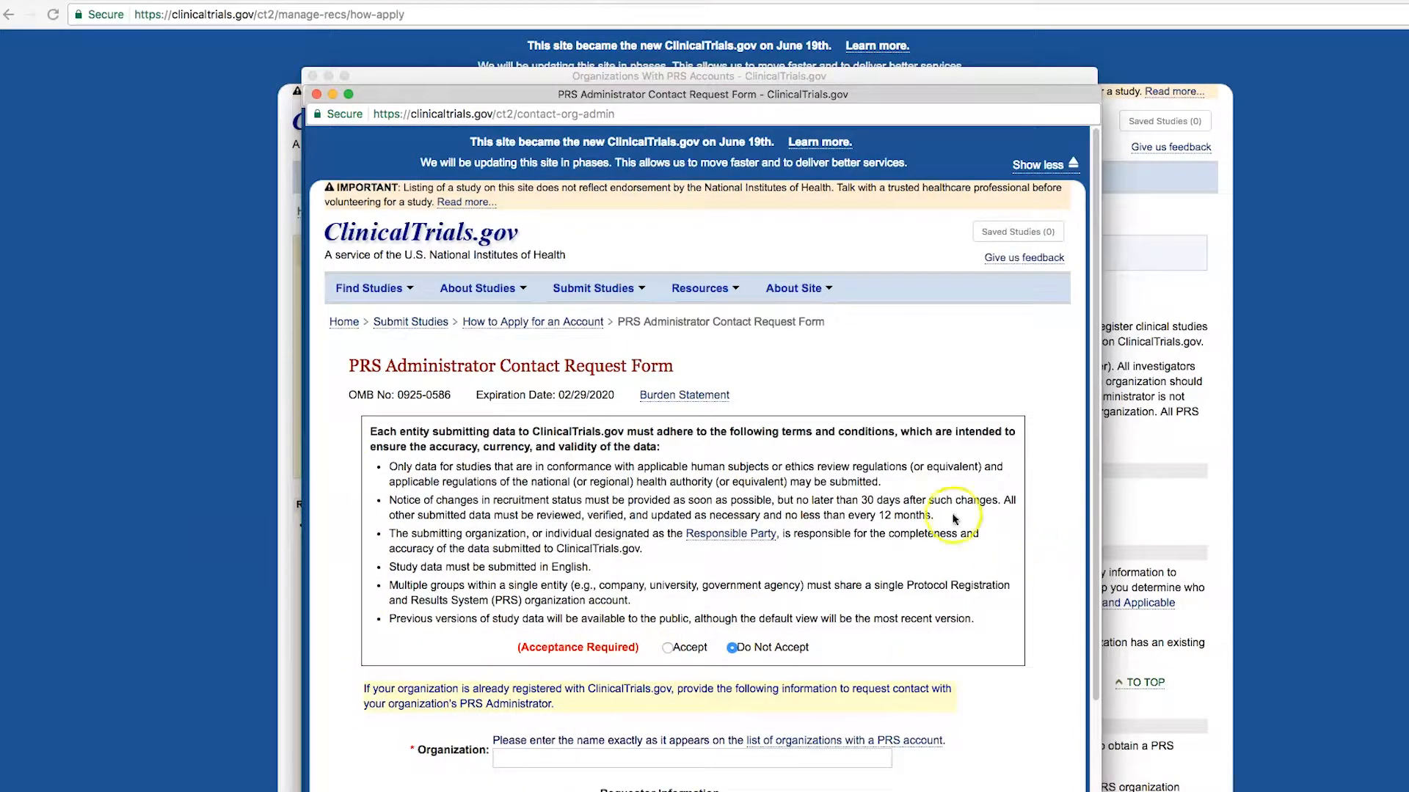
{"action": "left_click", "coordinate": [1041, 164]}
{"action": "left_click", "coordinate": [317, 94]}
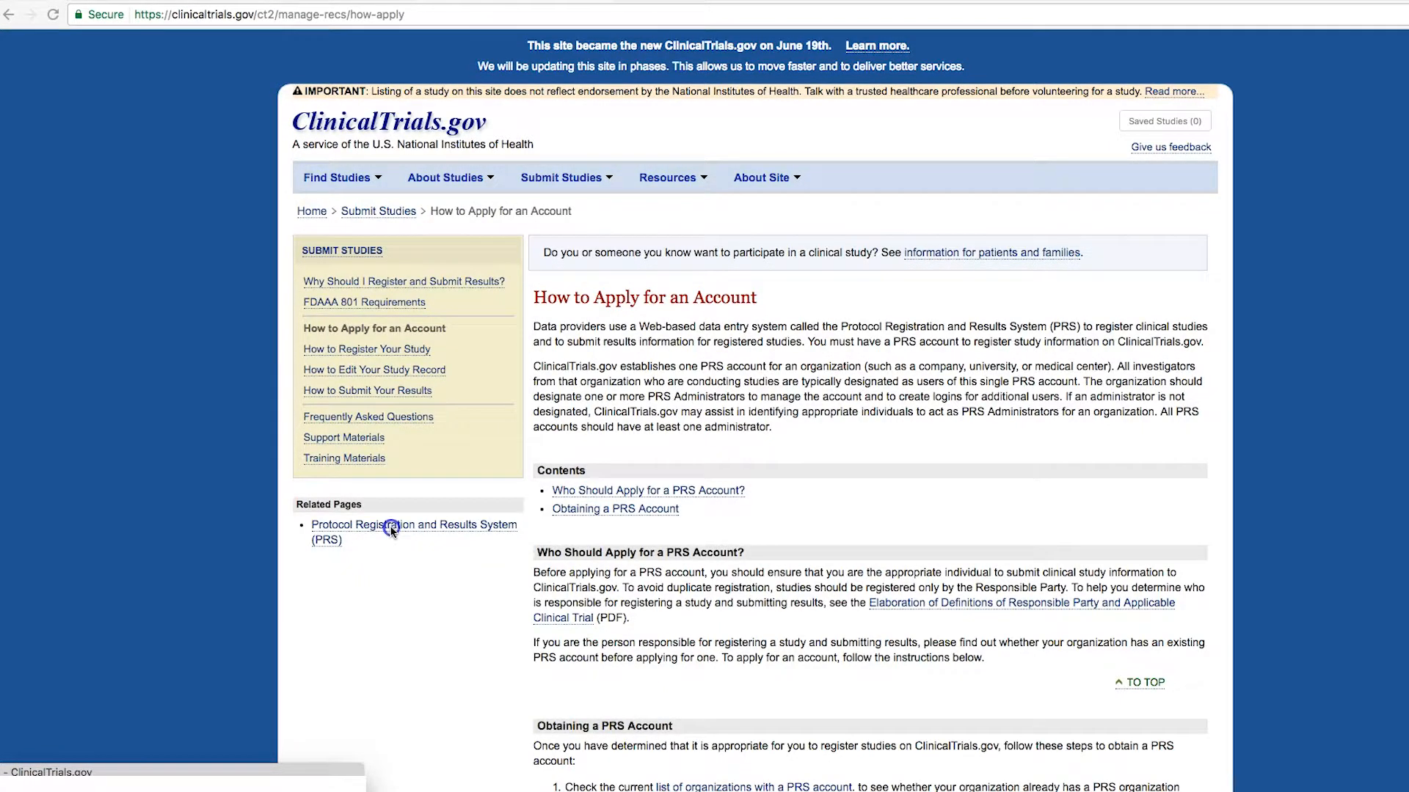
{"action": "left_click", "coordinate": [389, 526]}
Step: Pass the day-of-week check by entering 'Tuesday'
{"action": "left_click", "coordinate": [653, 394]}
{"action": "type", "text": "T"}
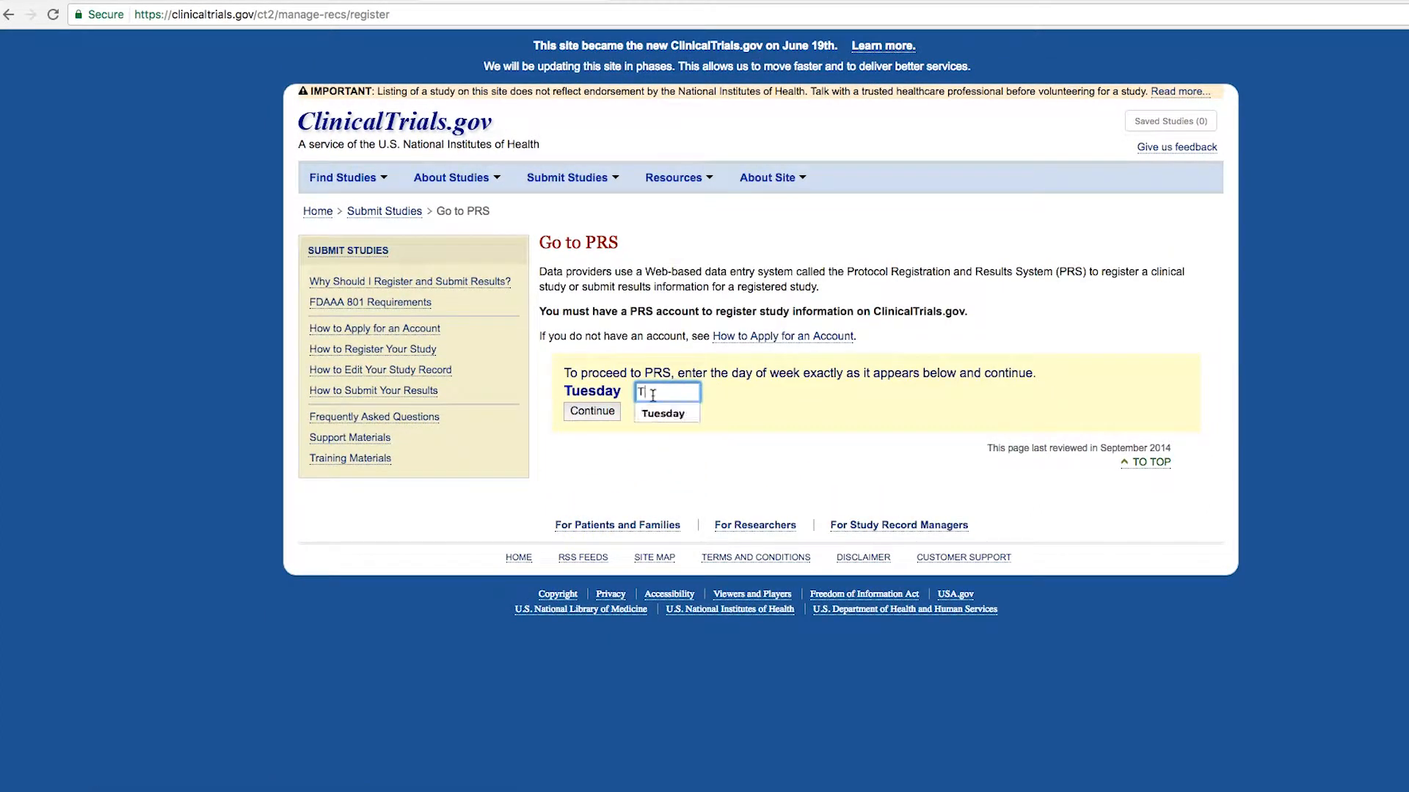
{"action": "type", "text": "uesday"}
{"action": "left_click", "coordinate": [588, 413]}
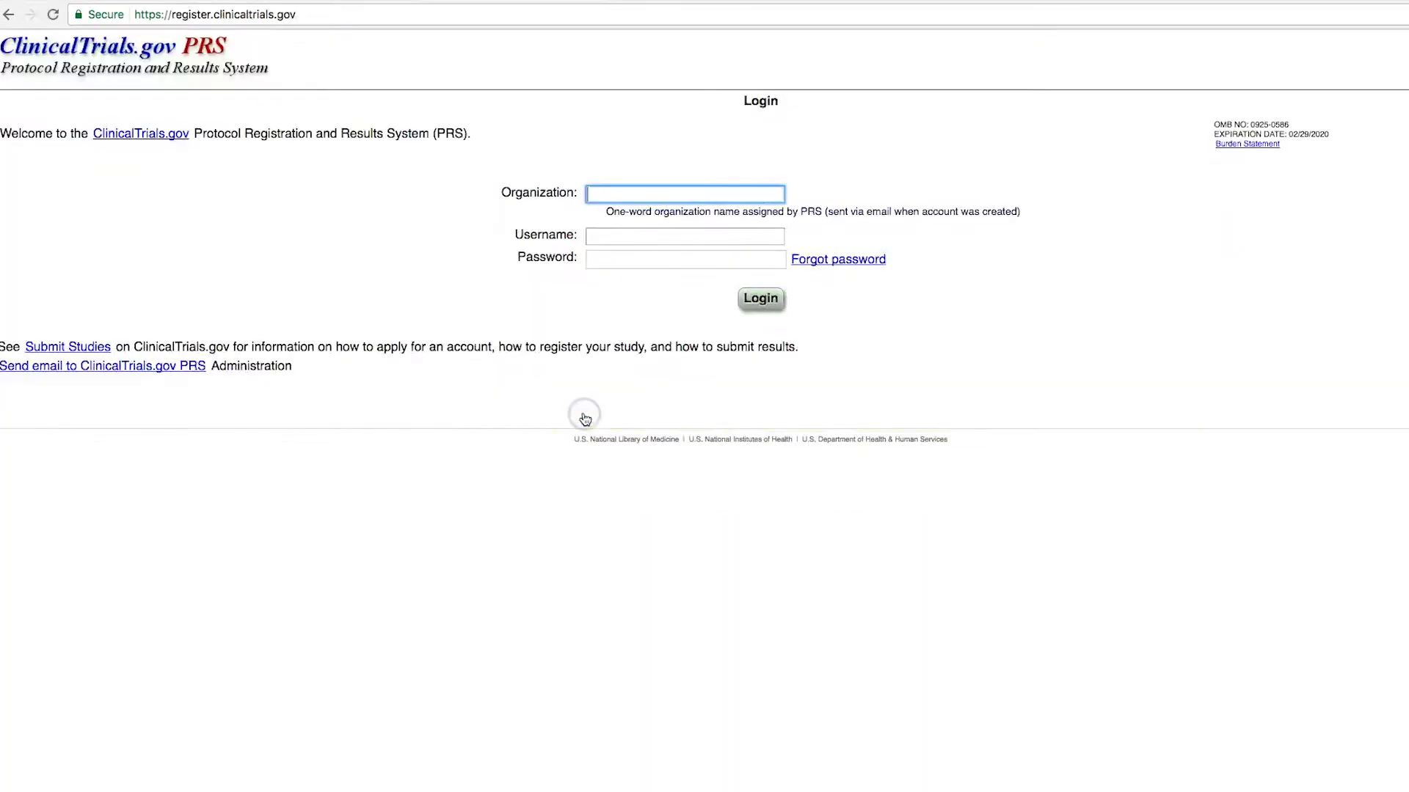
Step: Log in to PRS with the organization name, username and password
{"action": "left_click", "coordinate": [606, 197]}
{"action": "left_click", "coordinate": [715, 196]}
{"action": "type", "text": "um"}
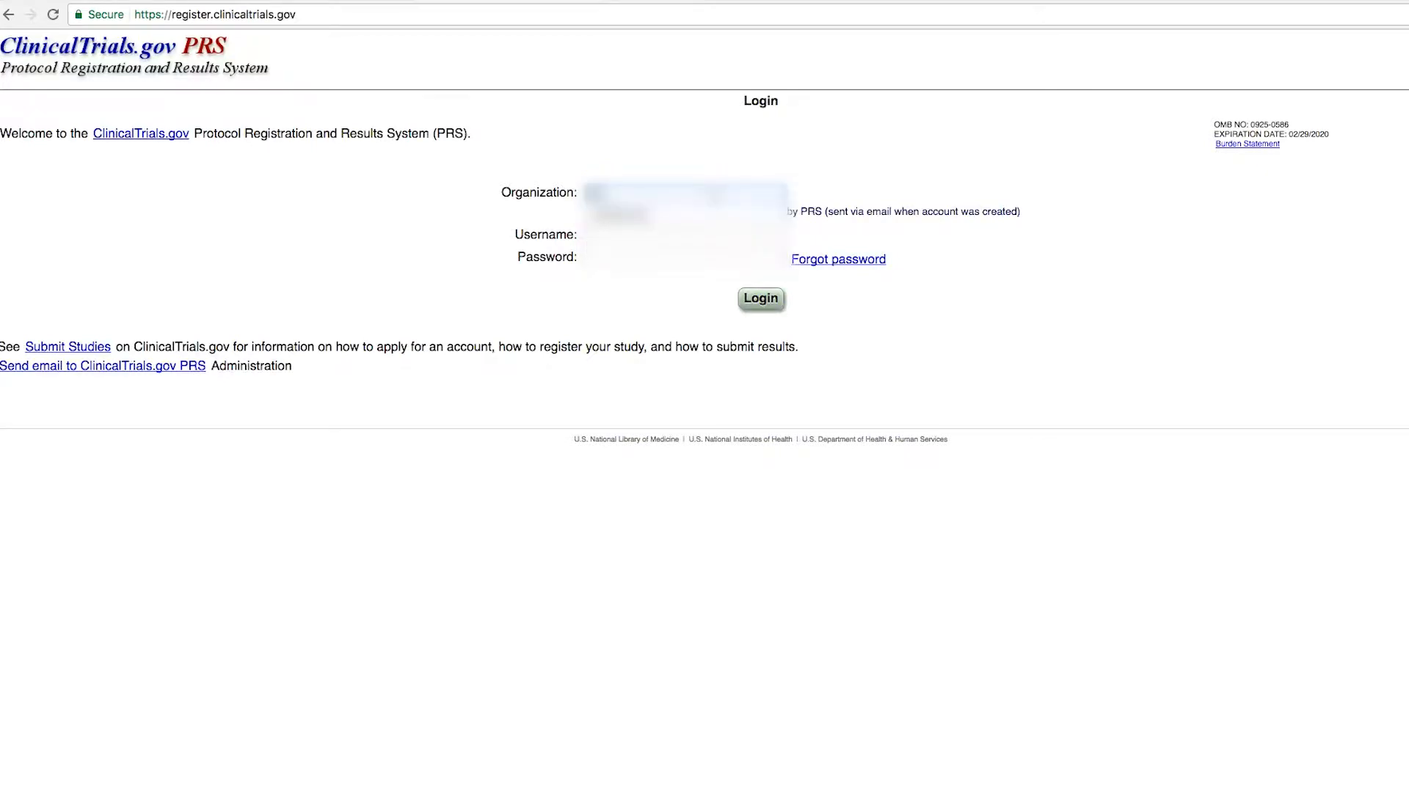
{"action": "type", "text": "ichigan"}
{"action": "left_click", "coordinate": [704, 215]}
{"action": "left_click", "coordinate": [679, 237]}
{"action": "type", "text": "ka"}
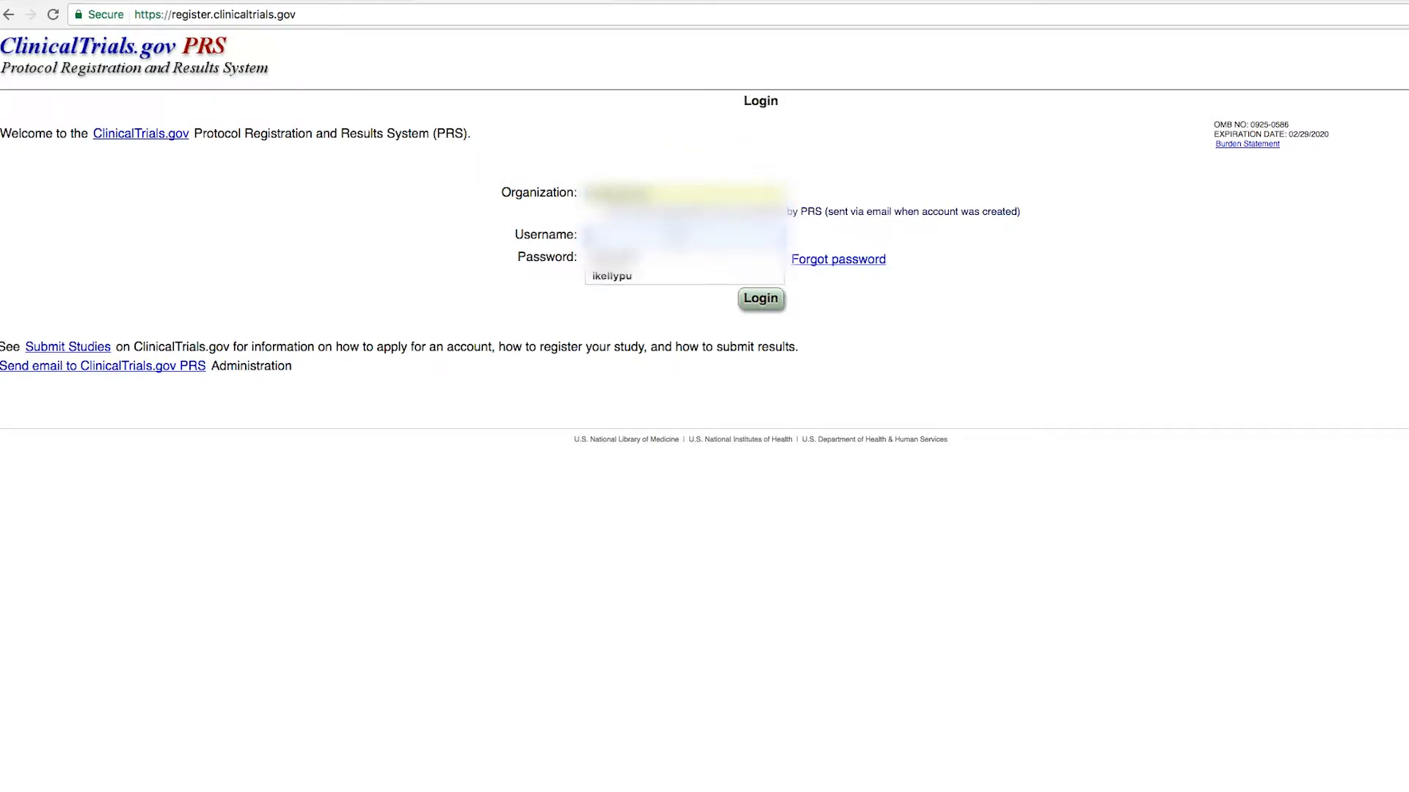
{"action": "left_click", "coordinate": [760, 298]}
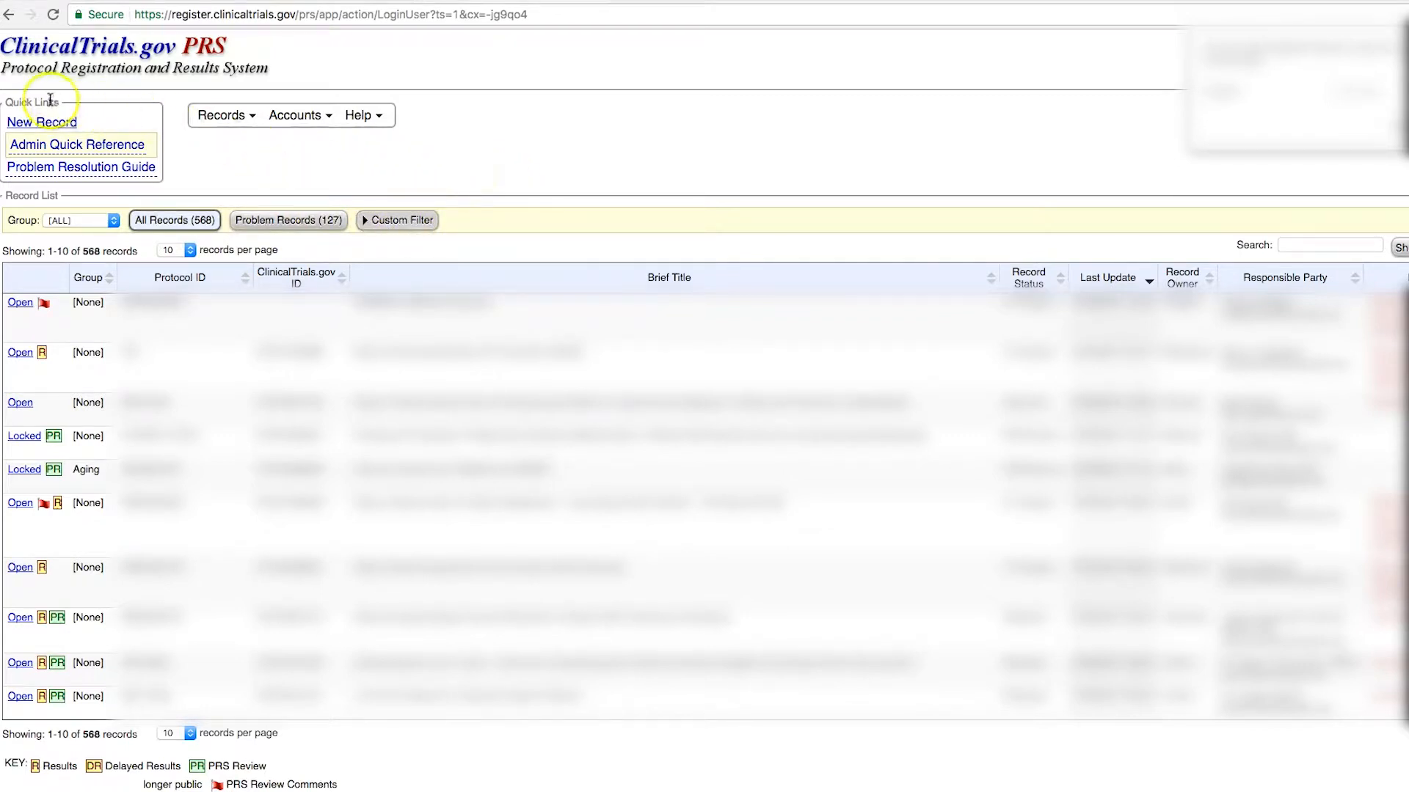
Step: Start a new record from Records > New Record and enter the organization's unique protocol ID
{"action": "left_click", "coordinate": [224, 117]}
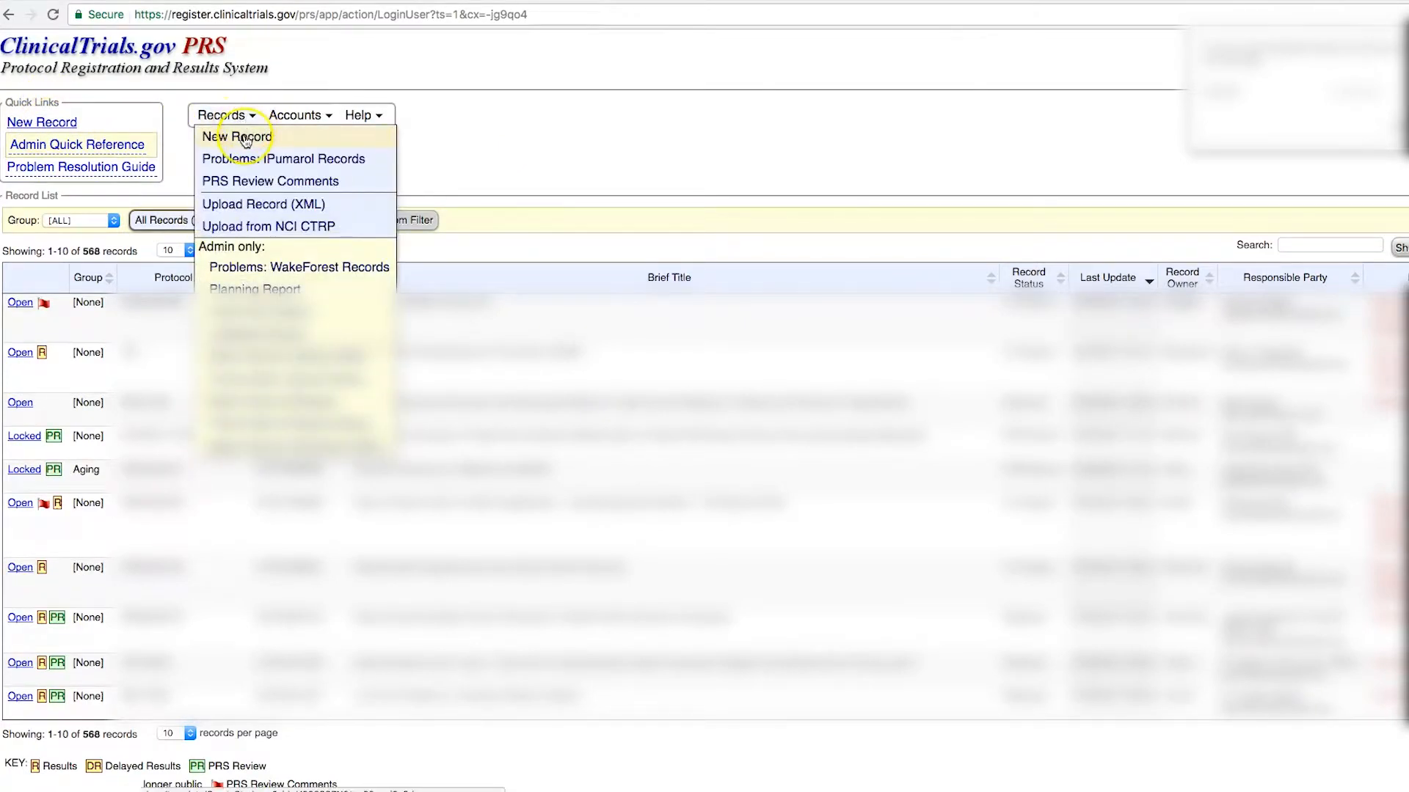
{"action": "left_click", "coordinate": [246, 137]}
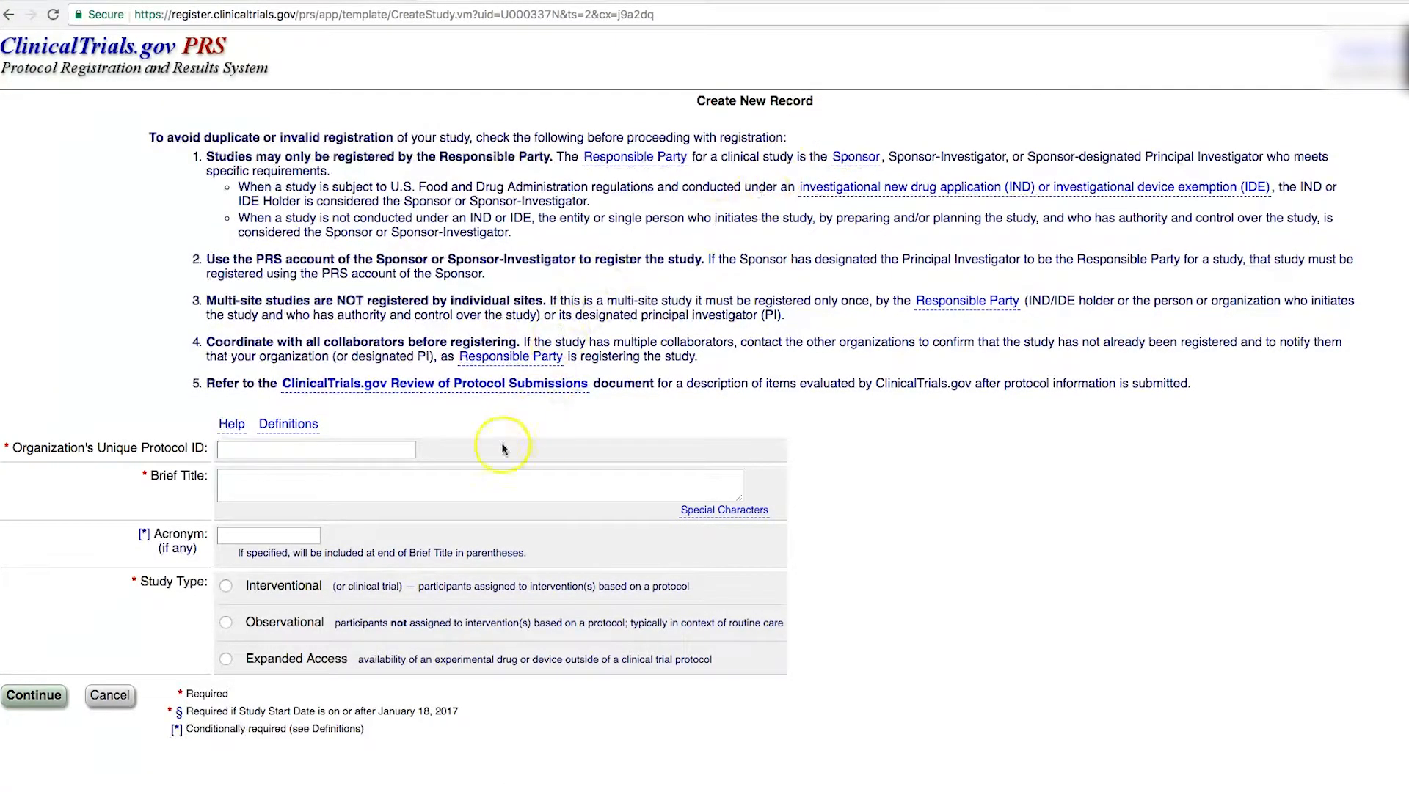
{"action": "left_click", "coordinate": [309, 456]}
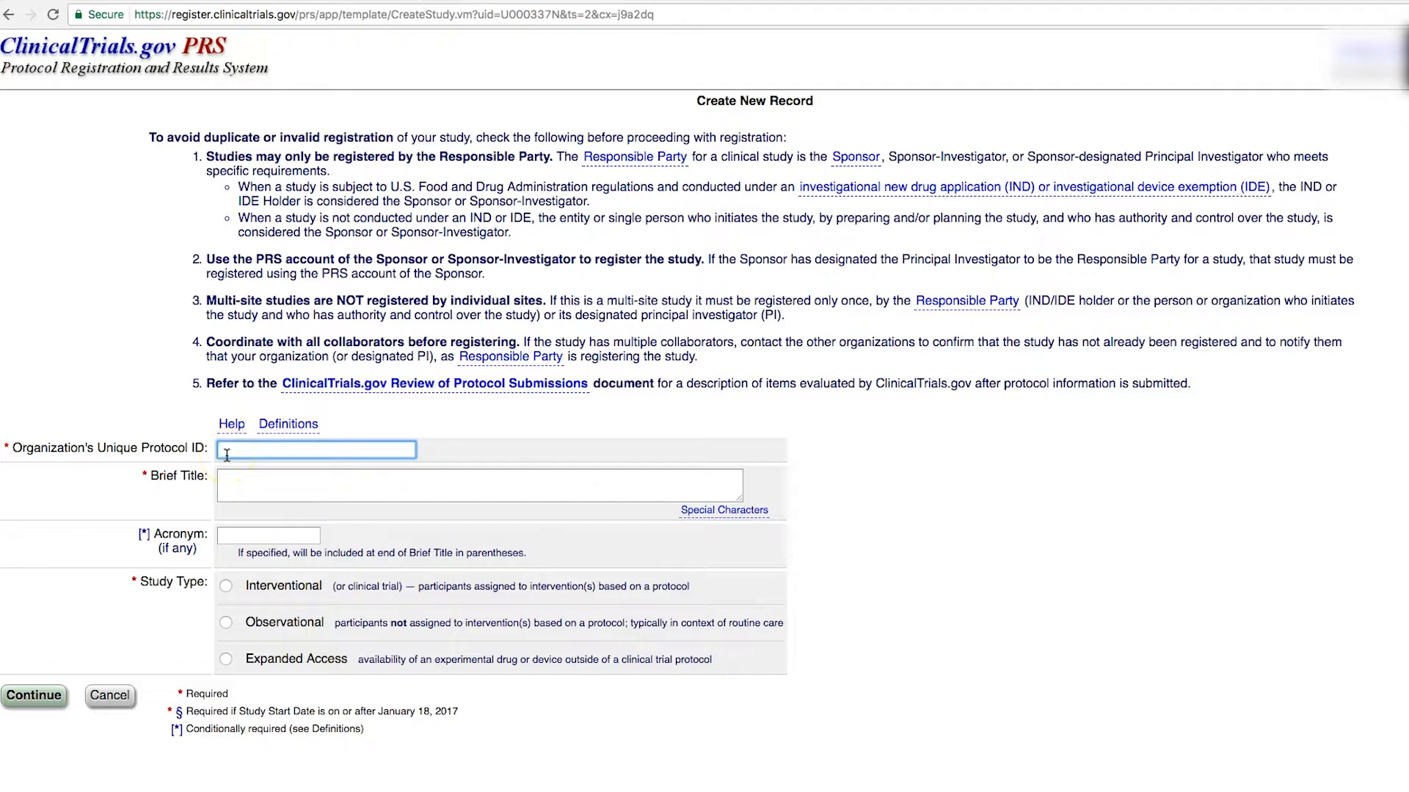
{"action": "left_click", "coordinate": [254, 479]}
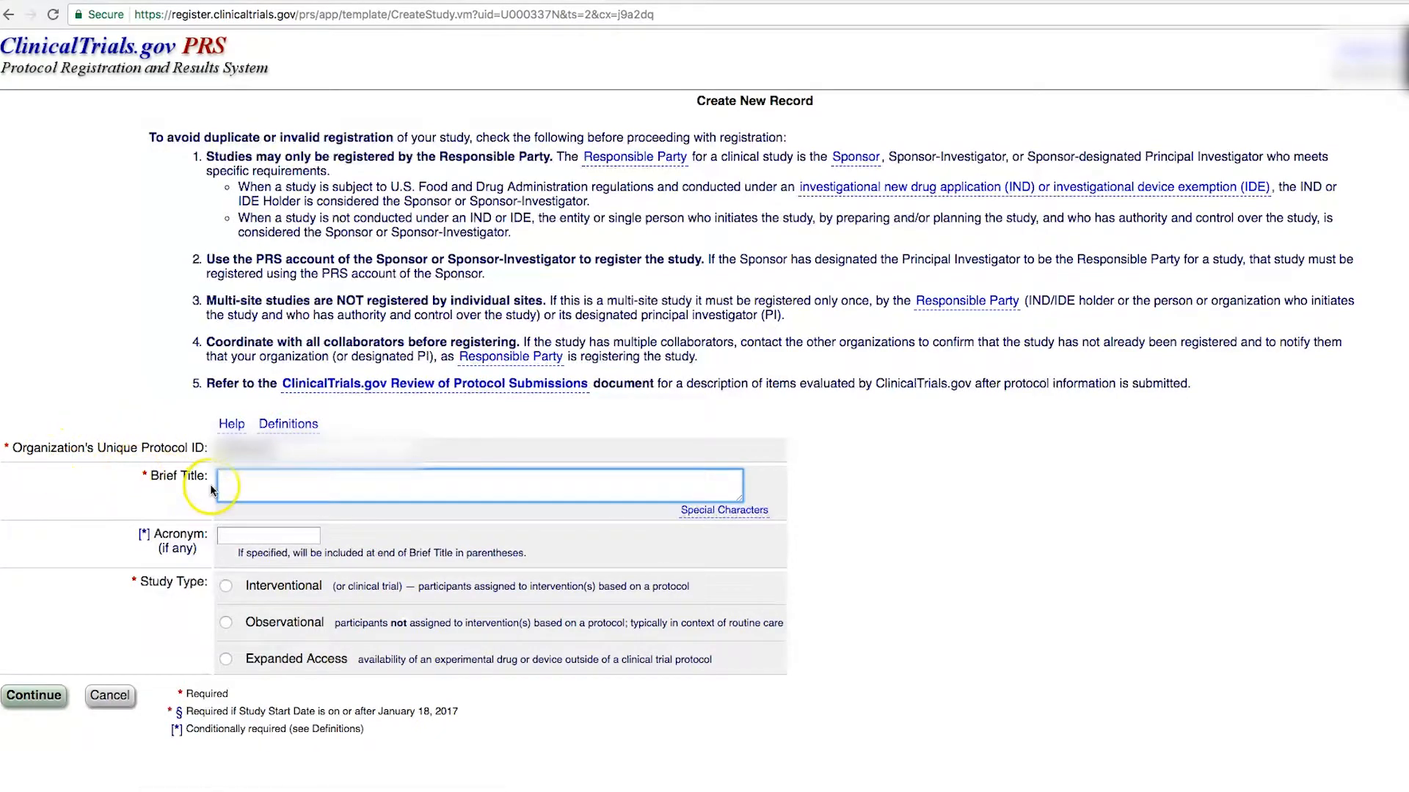
Step: Create the record with Brief Title 'study' and study type Interventional
{"action": "left_click", "coordinate": [297, 429]}
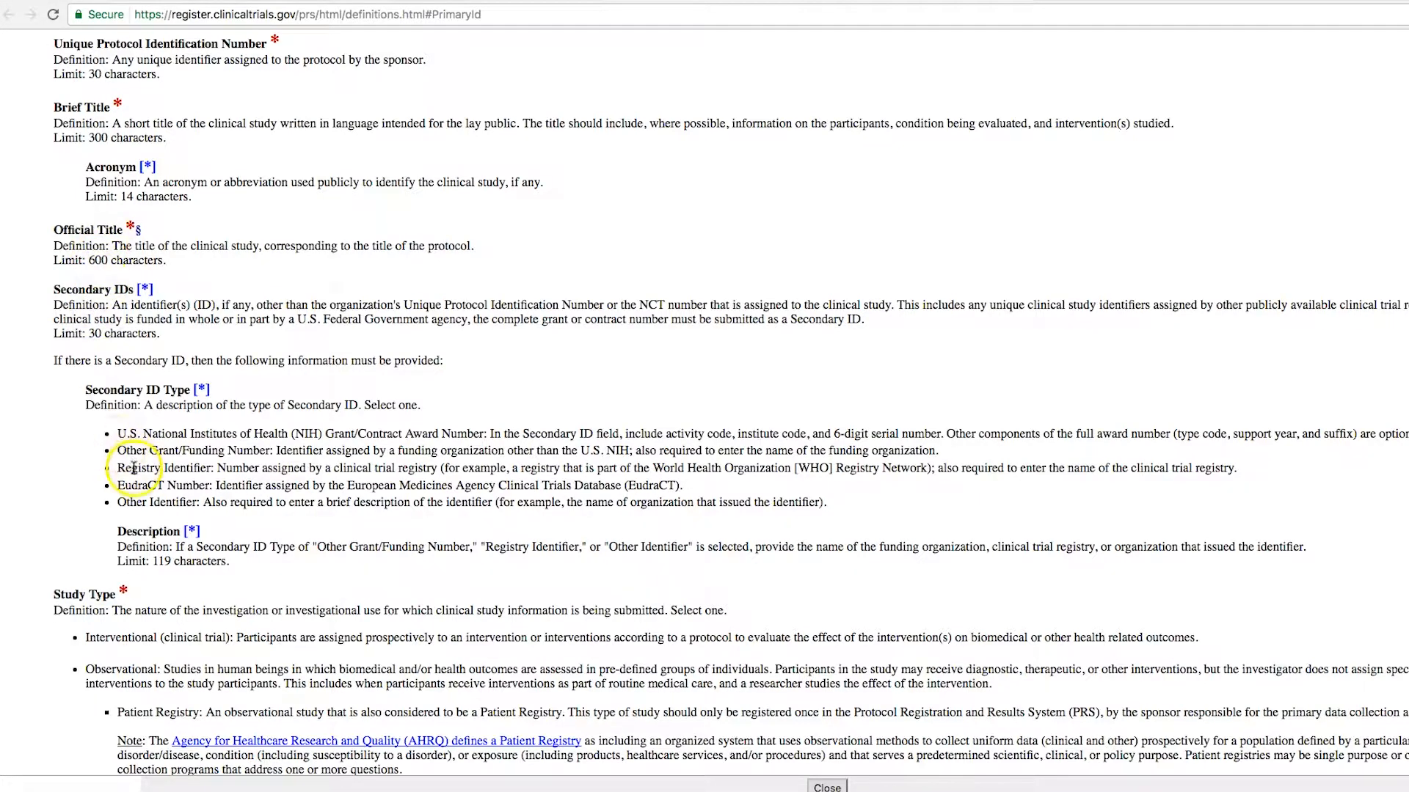
{"action": "left_click", "coordinate": [772, 1]}
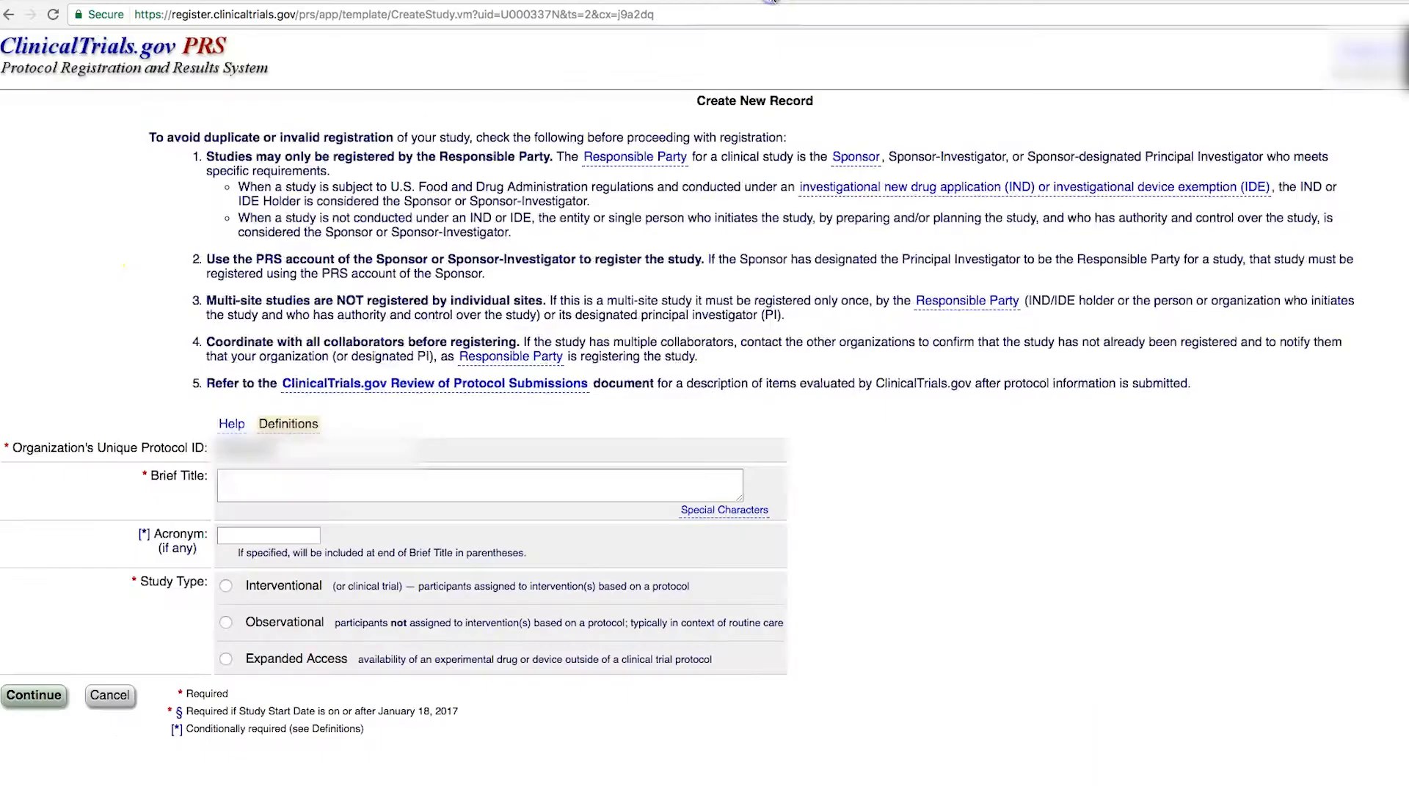
{"action": "left_click", "coordinate": [305, 483]}
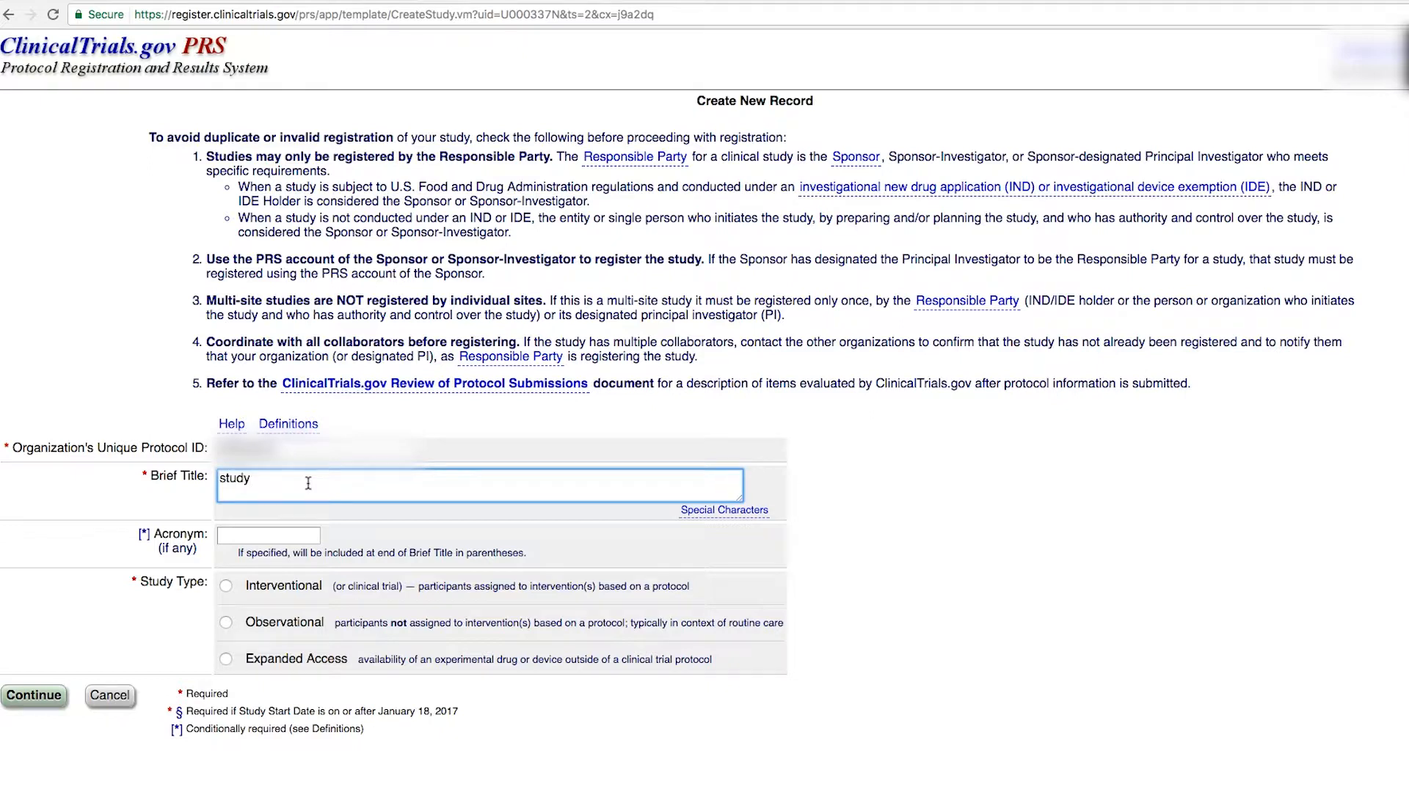
{"action": "left_click", "coordinate": [226, 587]}
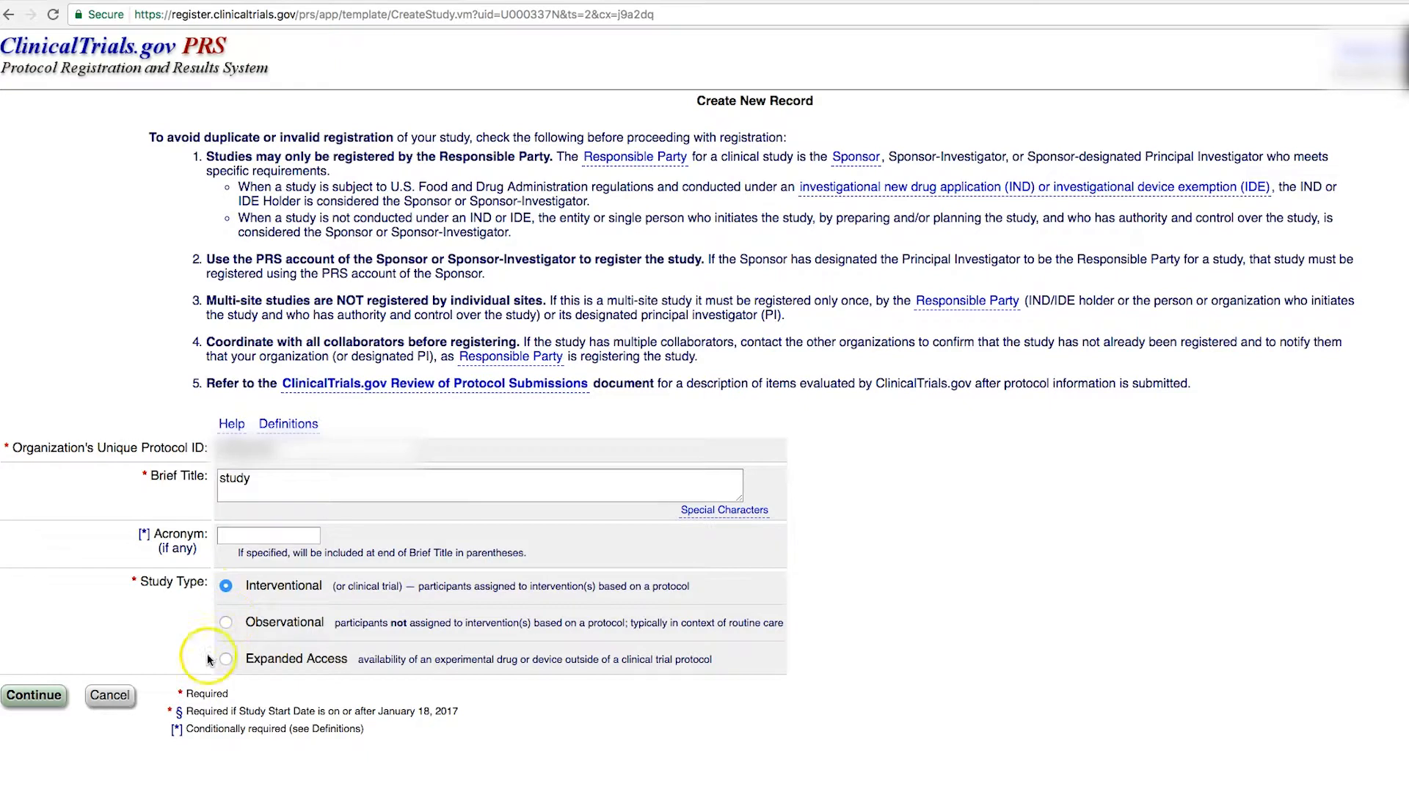
{"action": "left_click", "coordinate": [43, 699]}
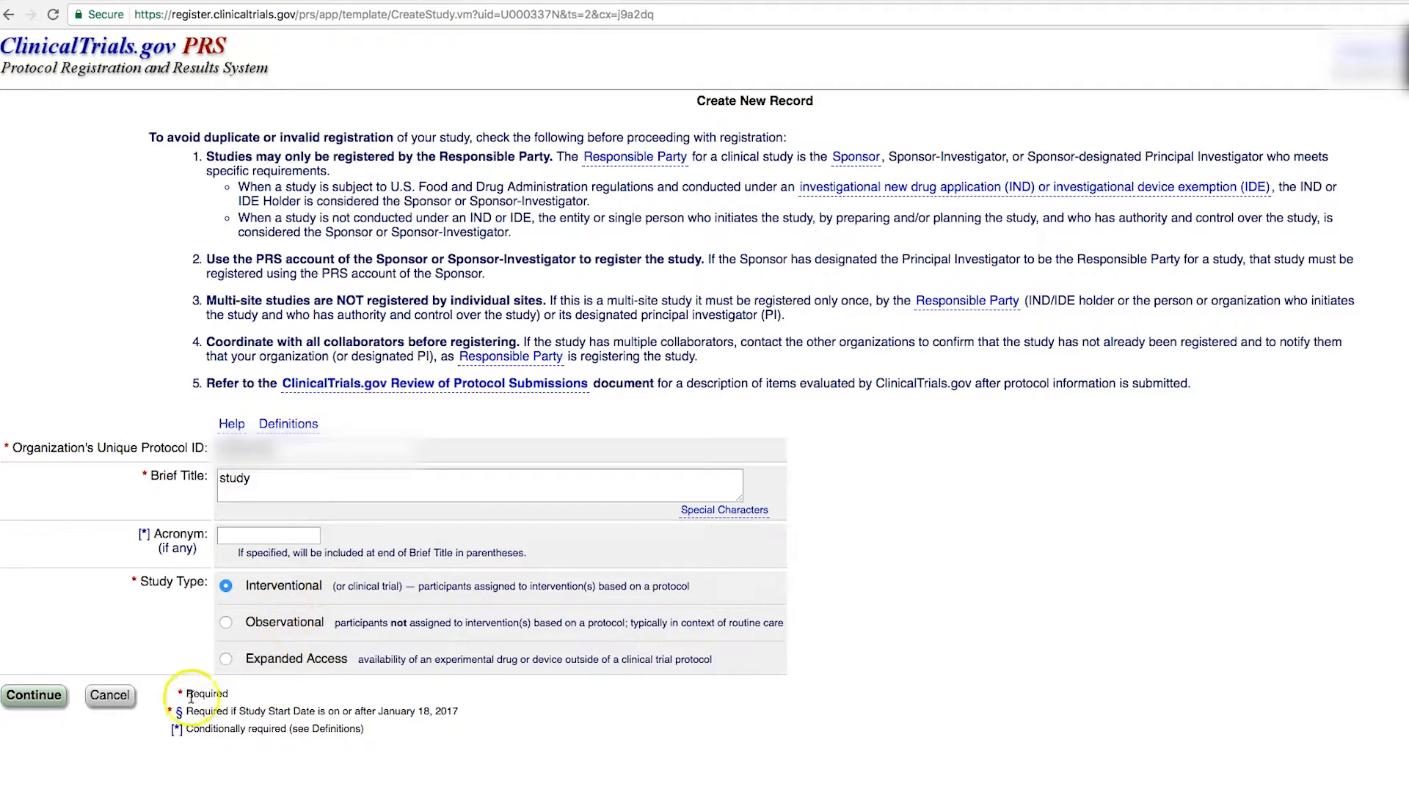
{"action": "left_click", "coordinate": [40, 697]}
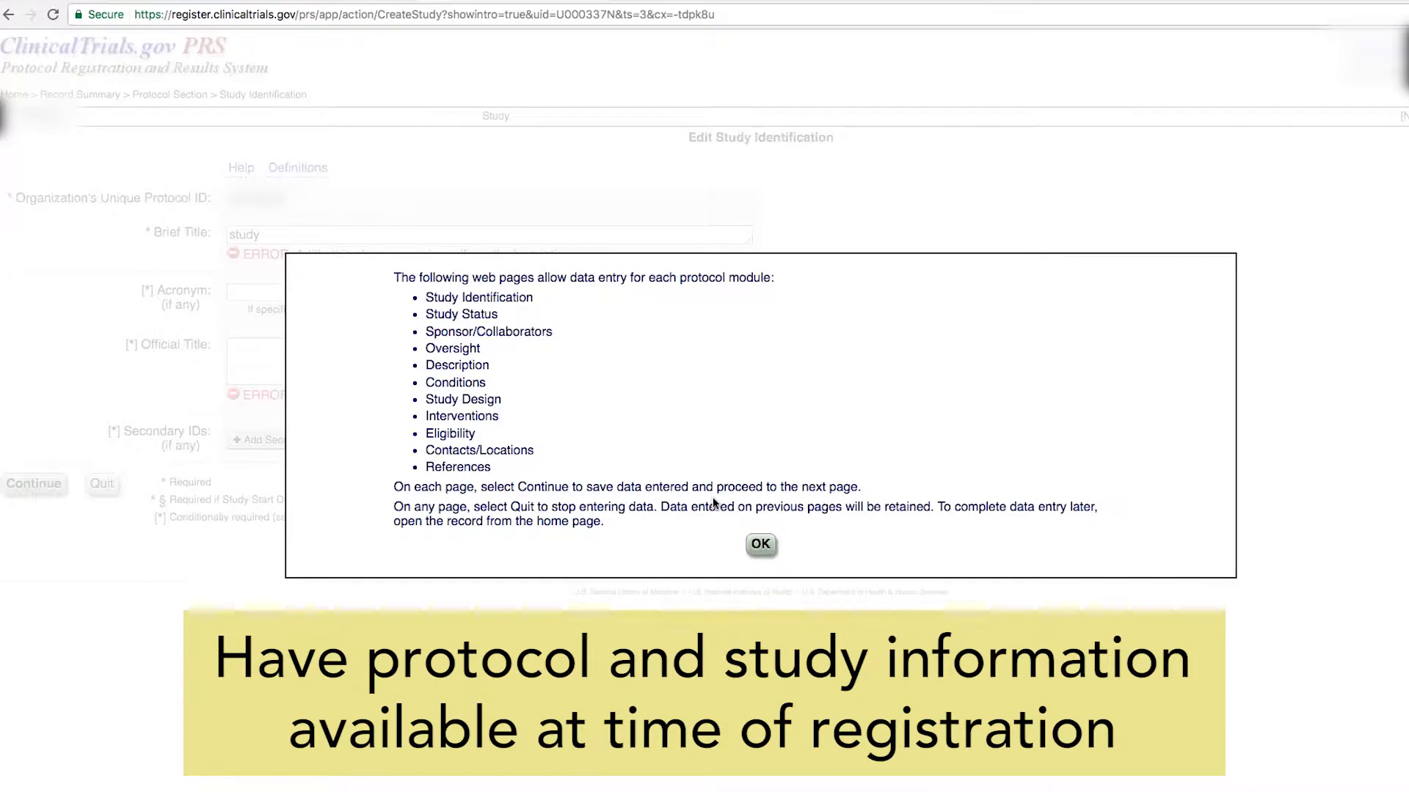
Step: Dismiss the intro notice, change Brief Title to 'study trial test' and add an Official Title
{"action": "left_click", "coordinate": [761, 547]}
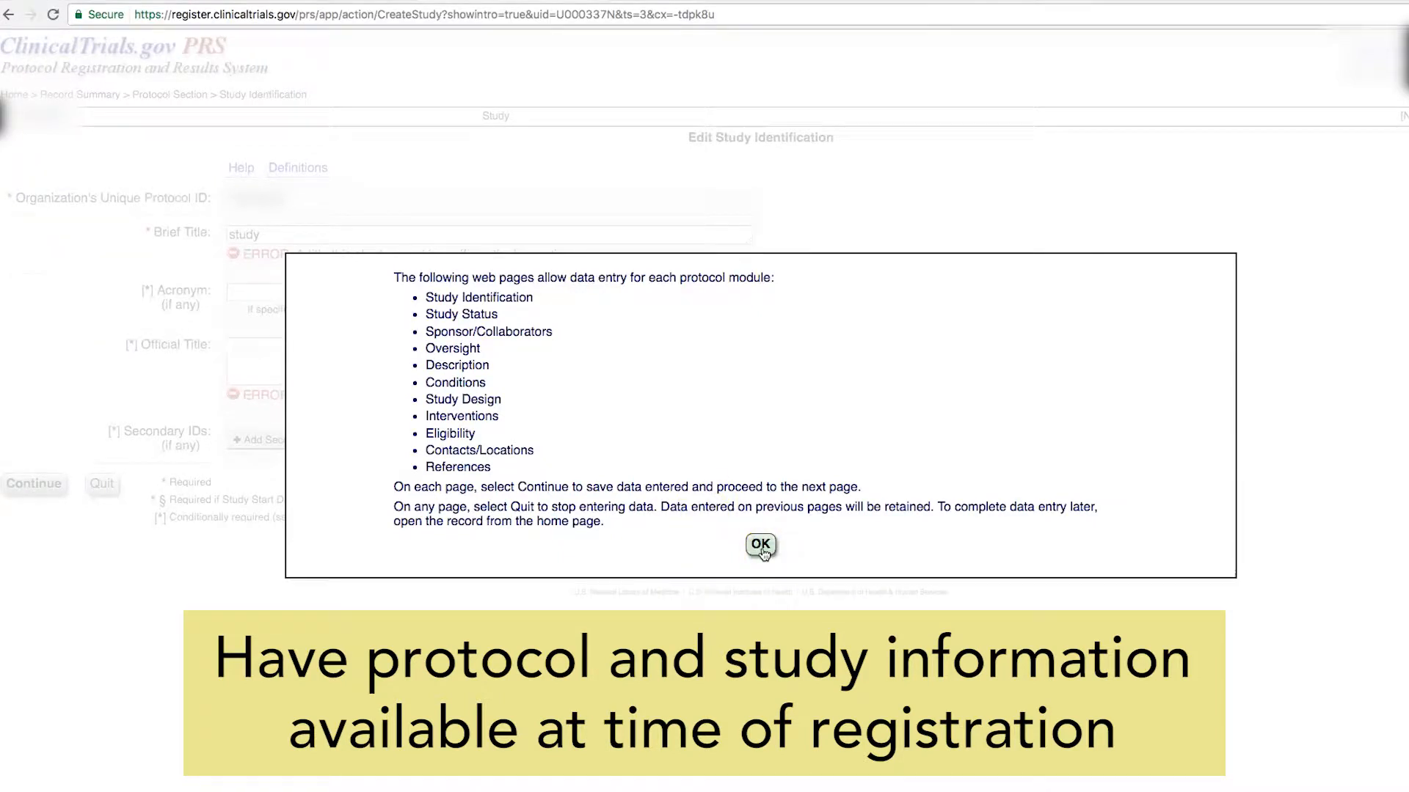
{"action": "left_click", "coordinate": [760, 547]}
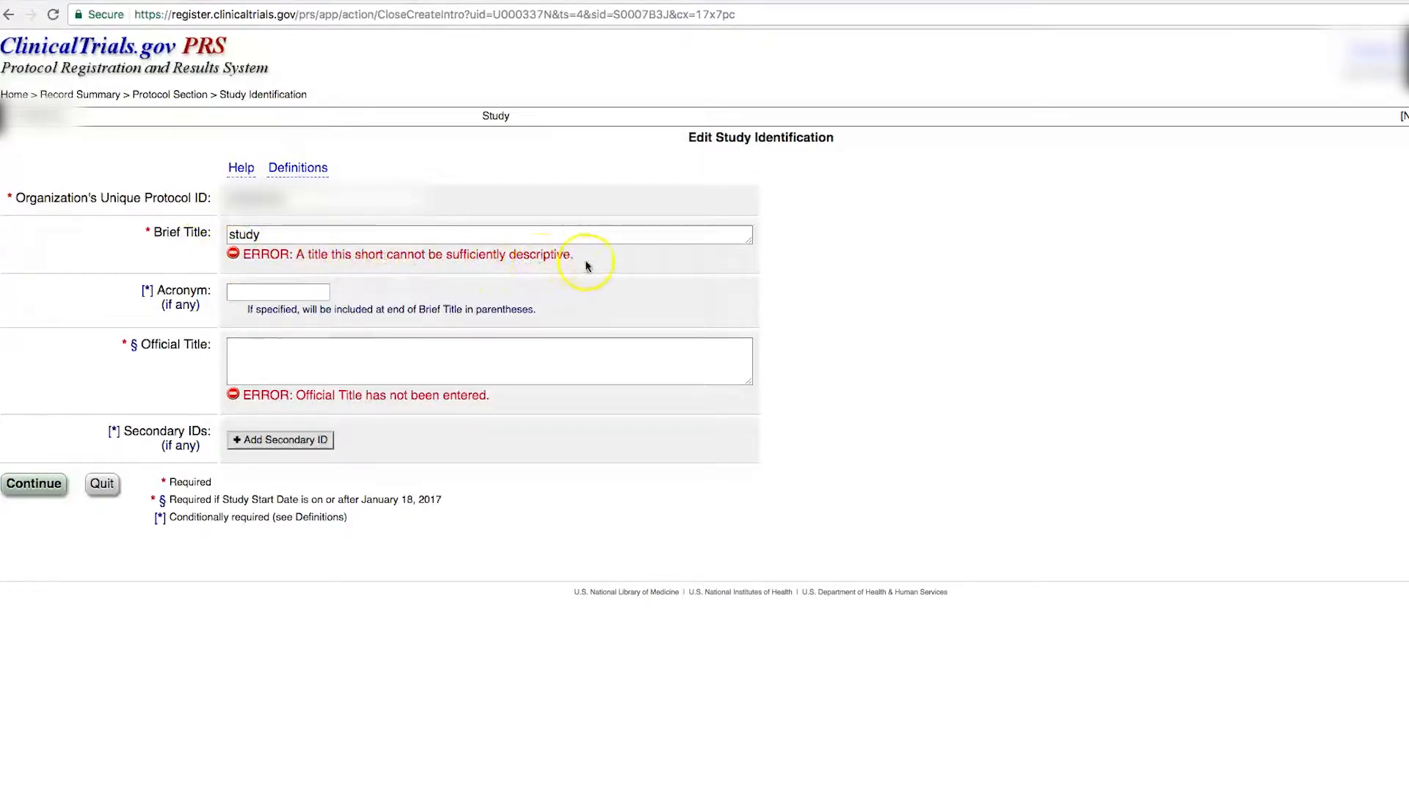
{"action": "left_click", "coordinate": [275, 244]}
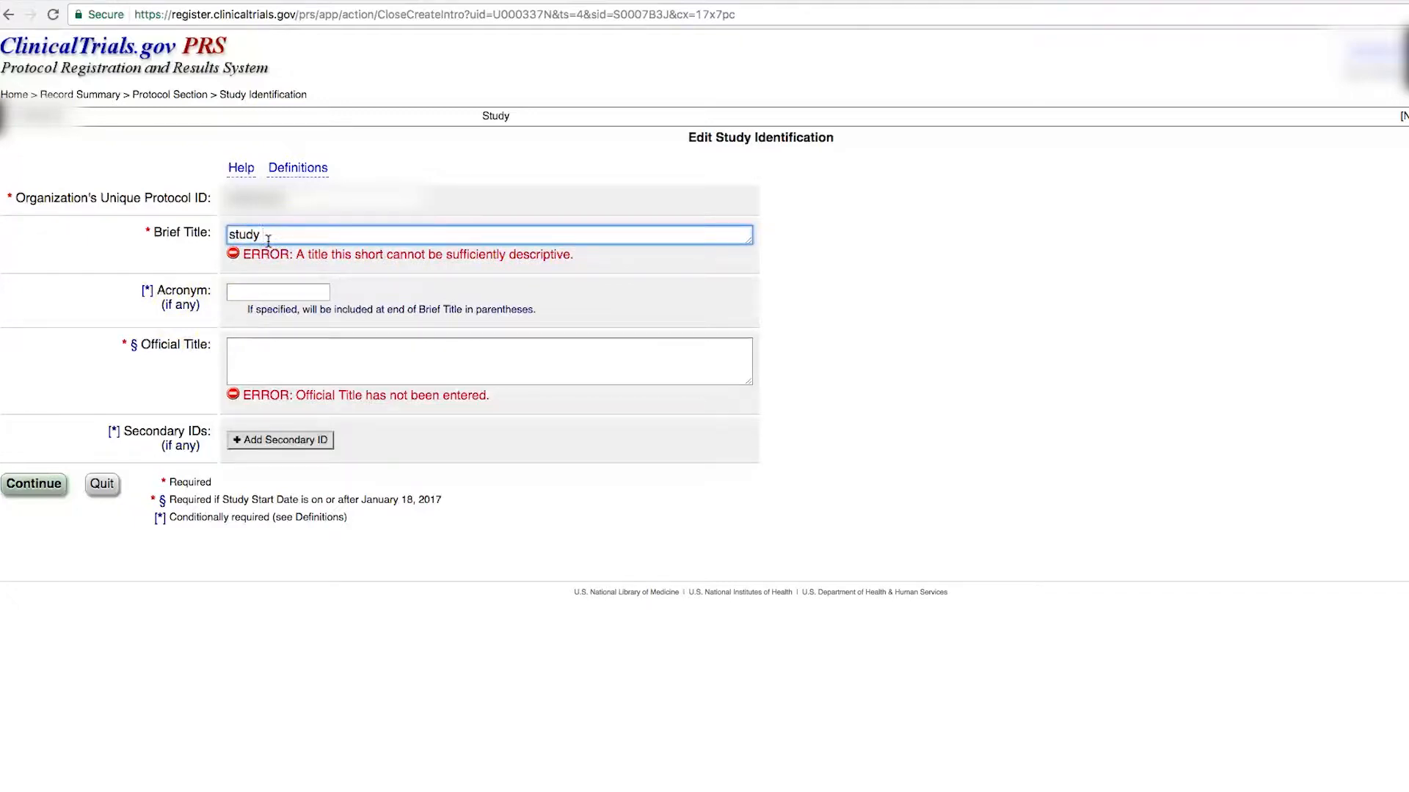
{"action": "left_click", "coordinate": [34, 484]}
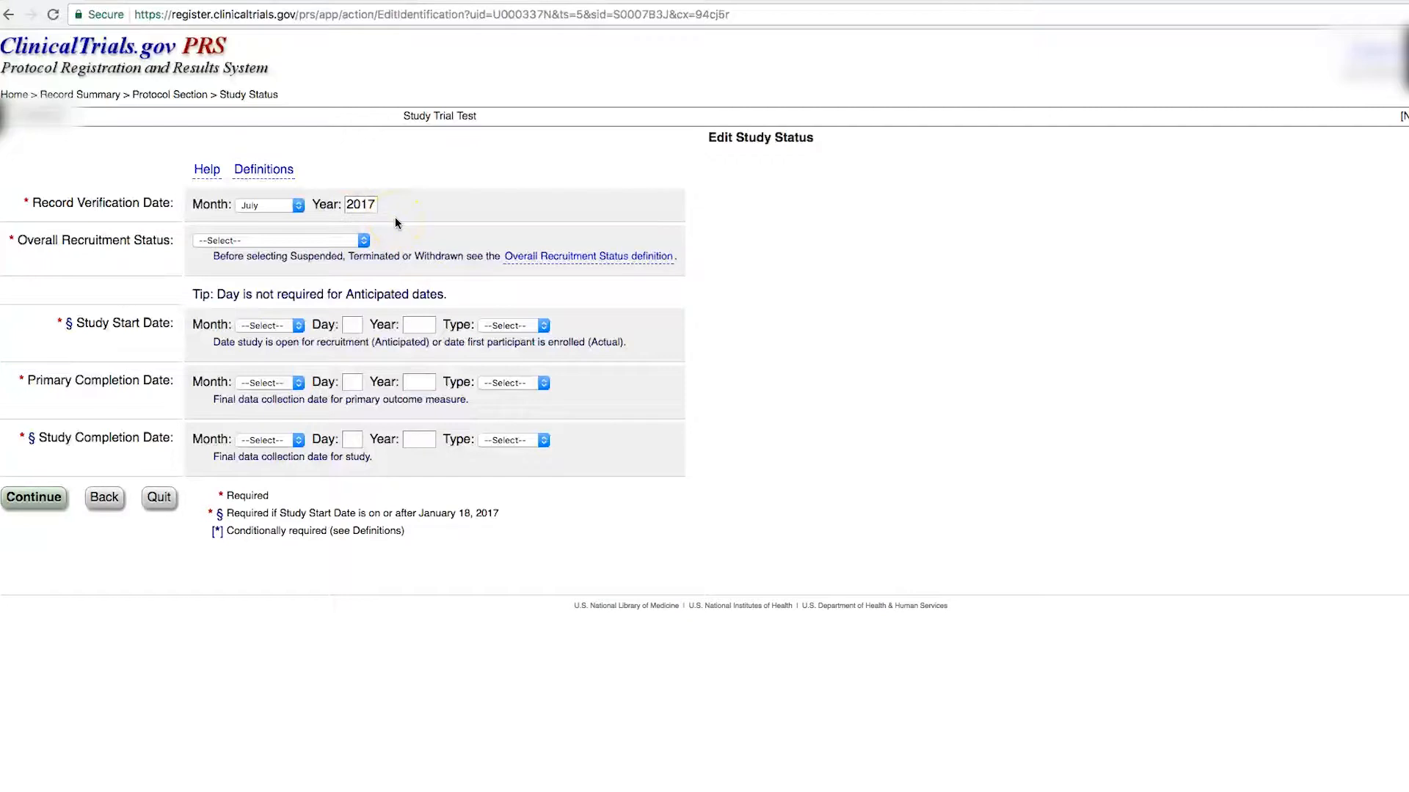
Step: Set recruitment status to Not yet recruiting and study start to February 2018, Anticipated
{"action": "left_click", "coordinate": [363, 242]}
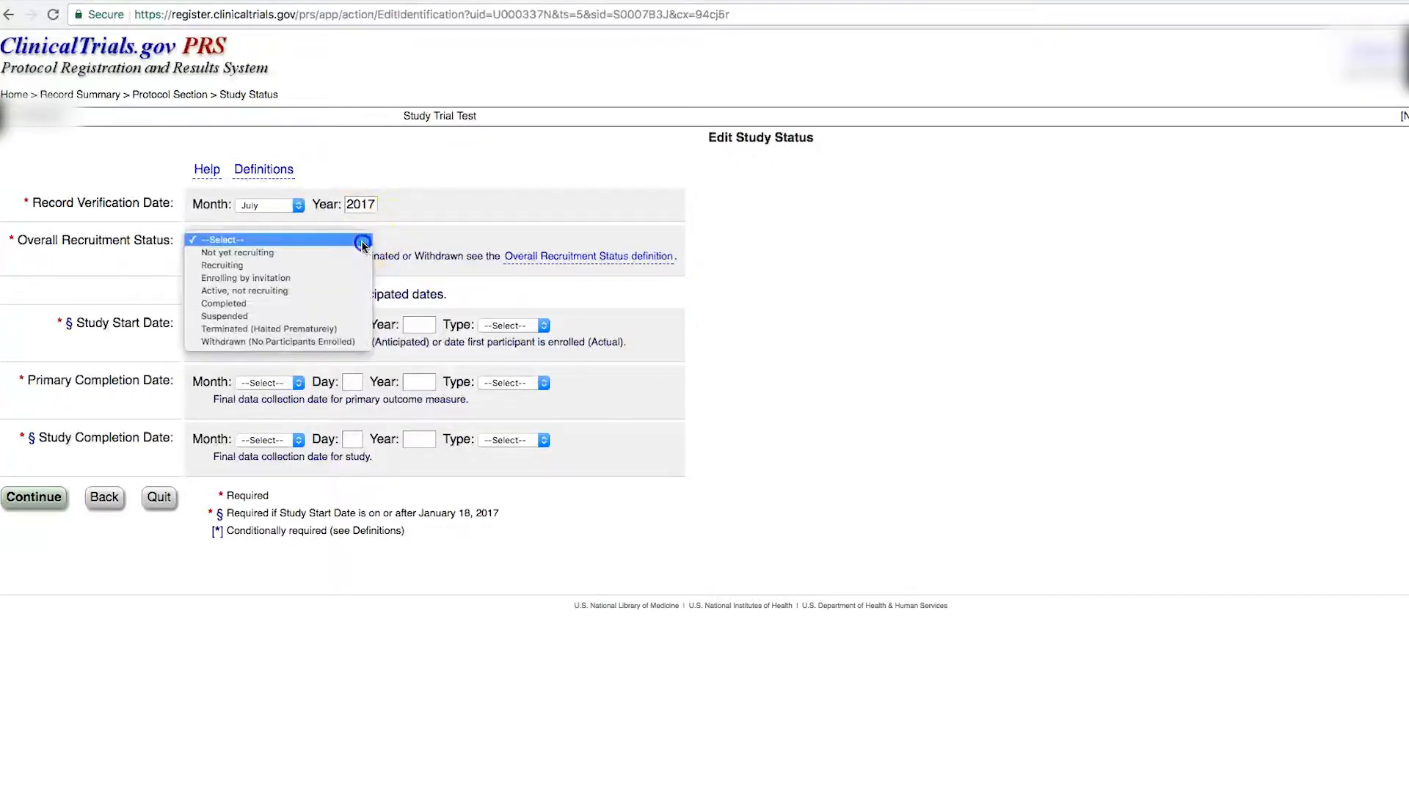
{"action": "left_click", "coordinate": [291, 262]}
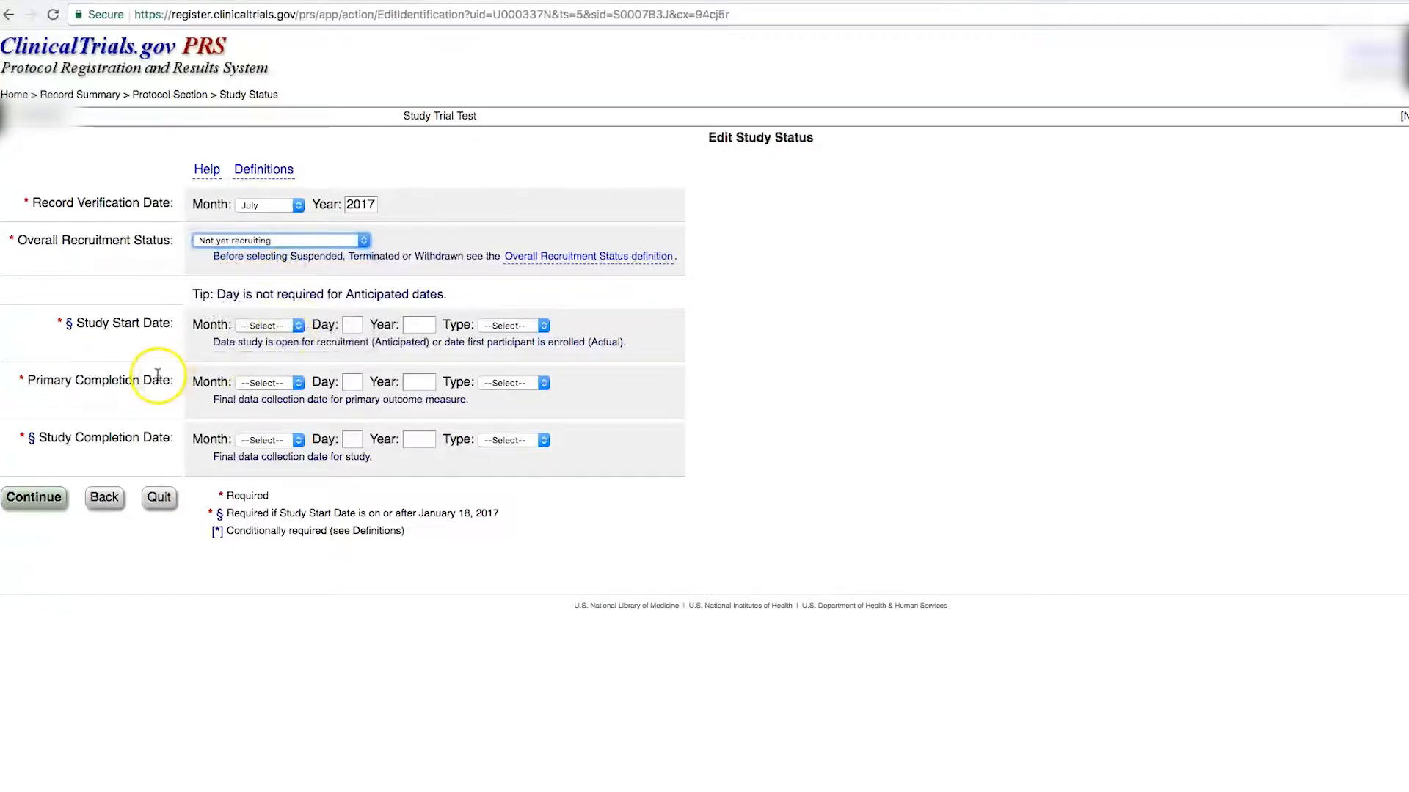
{"action": "left_click", "coordinate": [543, 328]}
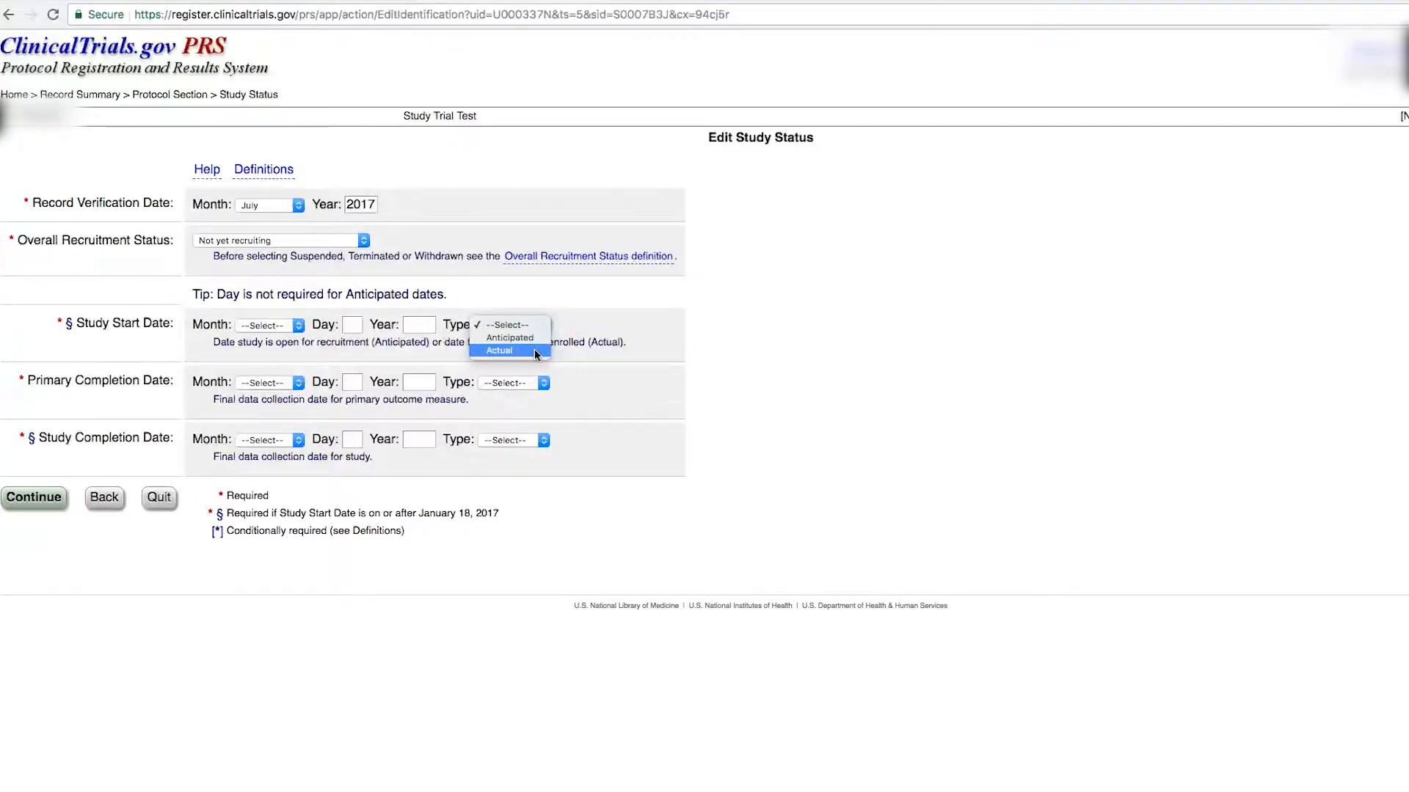
{"action": "left_click", "coordinate": [236, 342]}
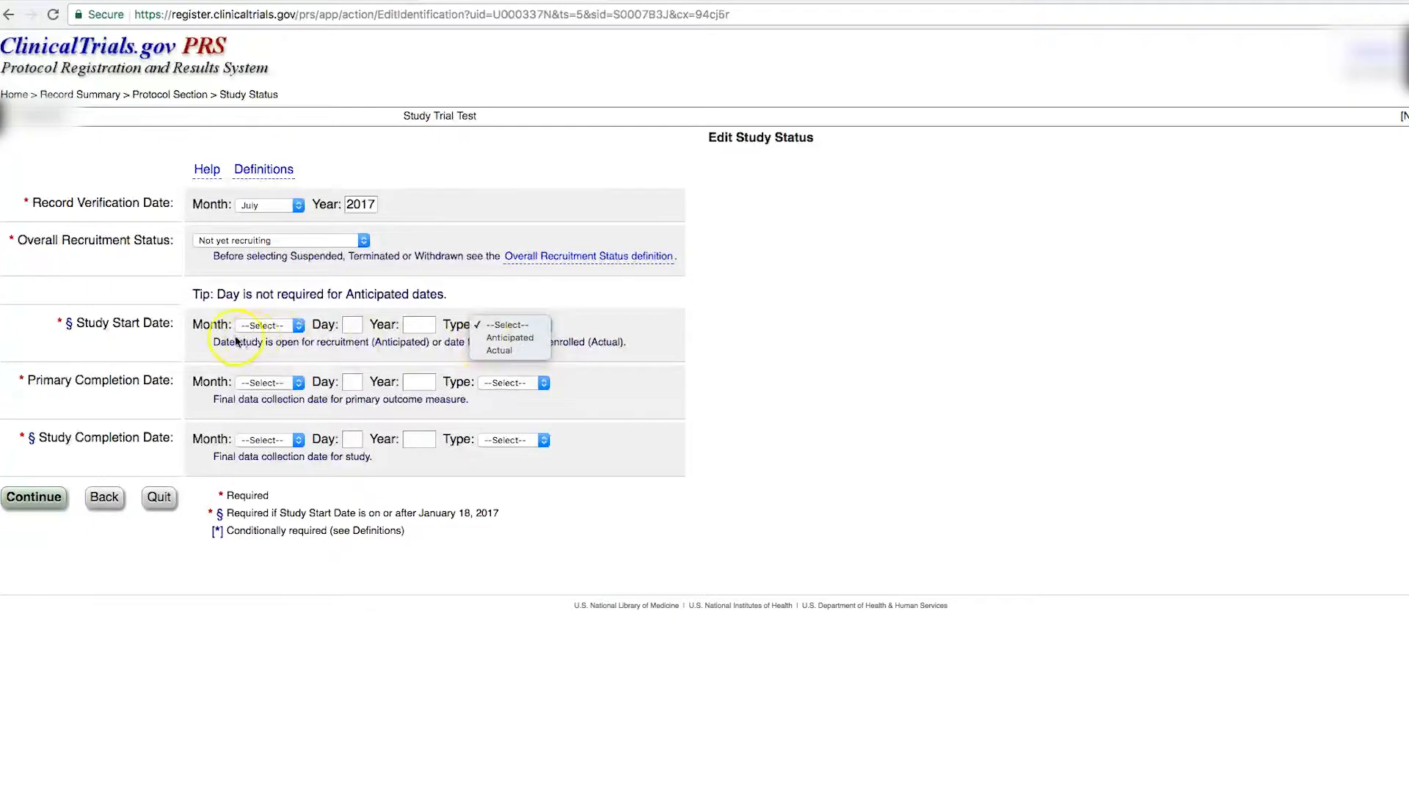
{"action": "left_click", "coordinate": [295, 325]}
{"action": "left_click", "coordinate": [297, 327]}
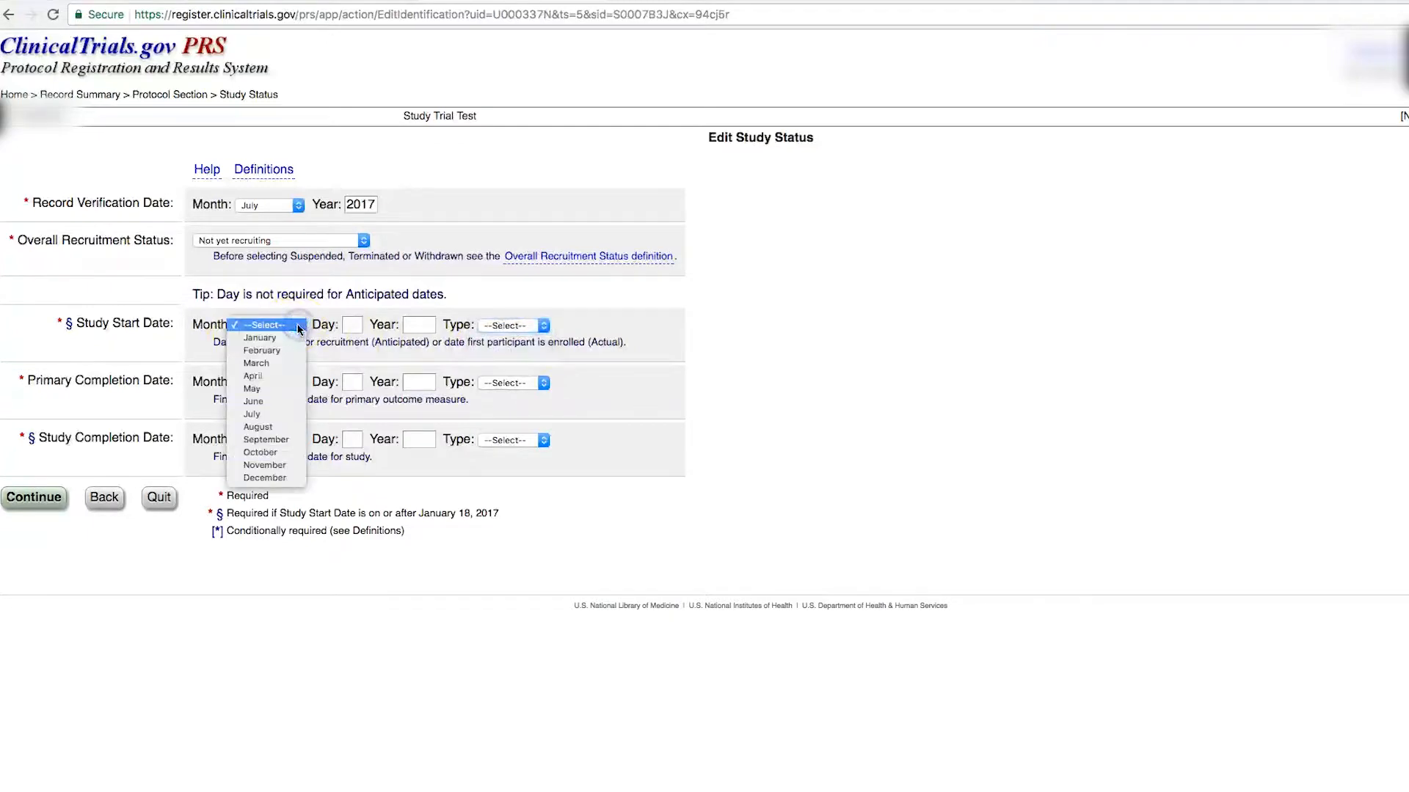
{"action": "left_click", "coordinate": [284, 347]}
{"action": "left_click", "coordinate": [421, 324]}
{"action": "type", "text": "2018"}
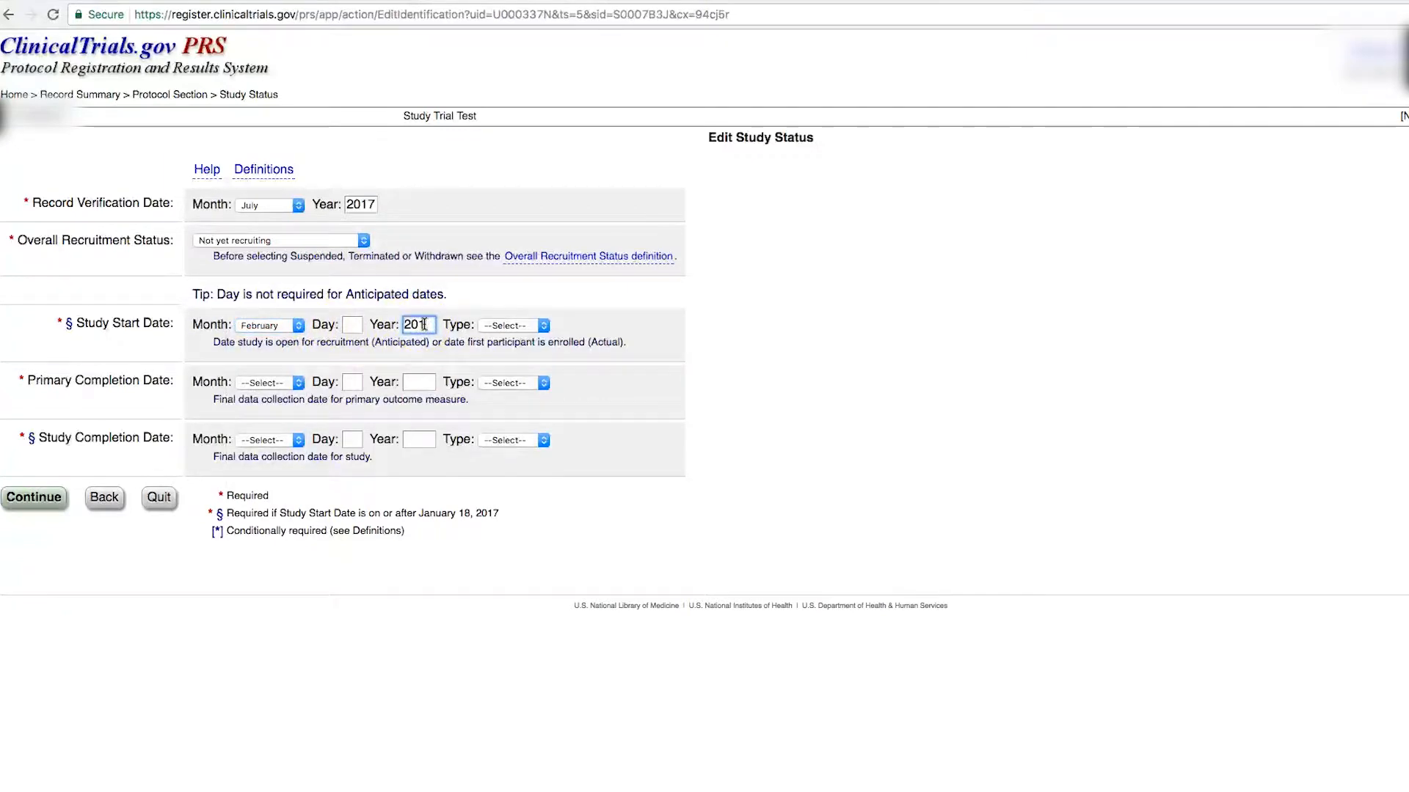
{"action": "left_click", "coordinate": [542, 325]}
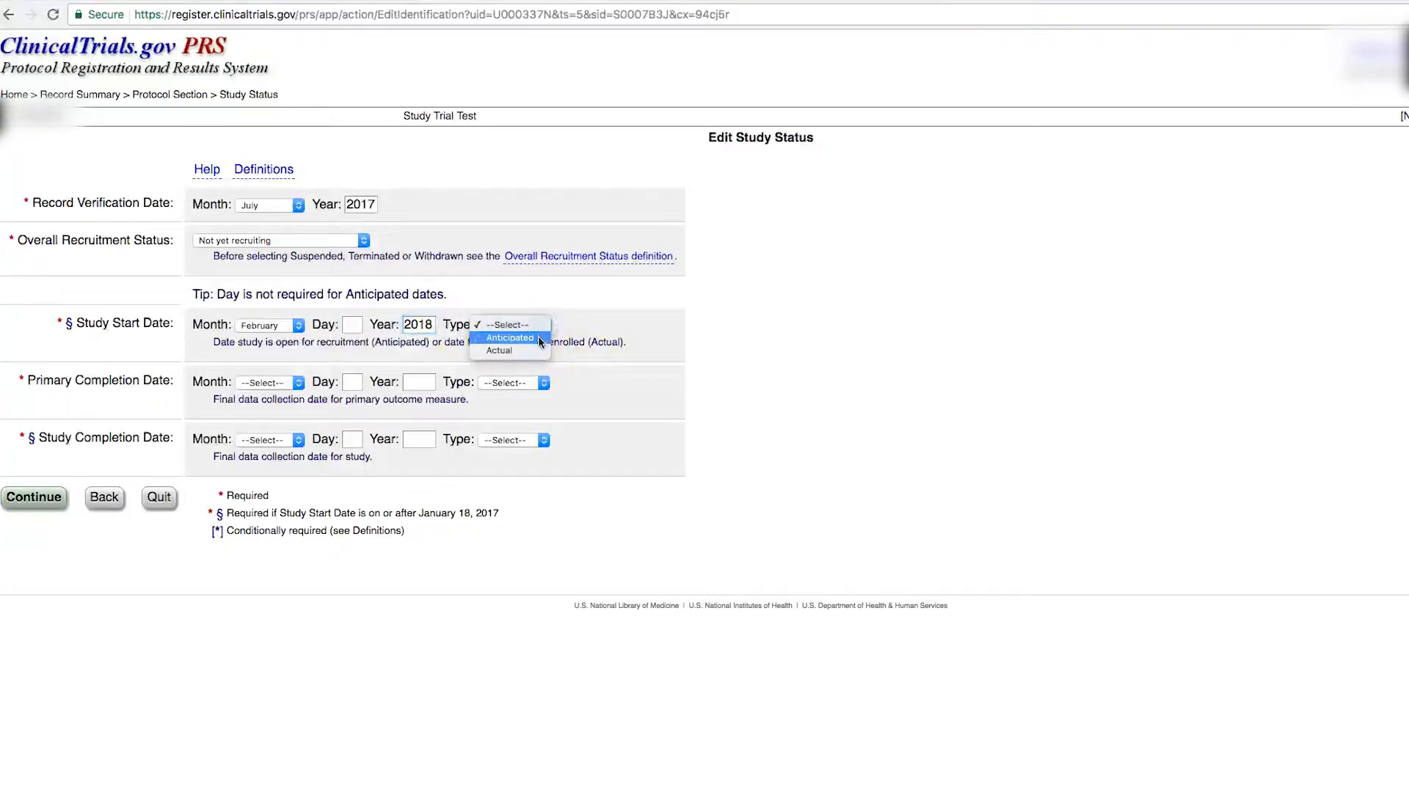
{"action": "left_click", "coordinate": [539, 339]}
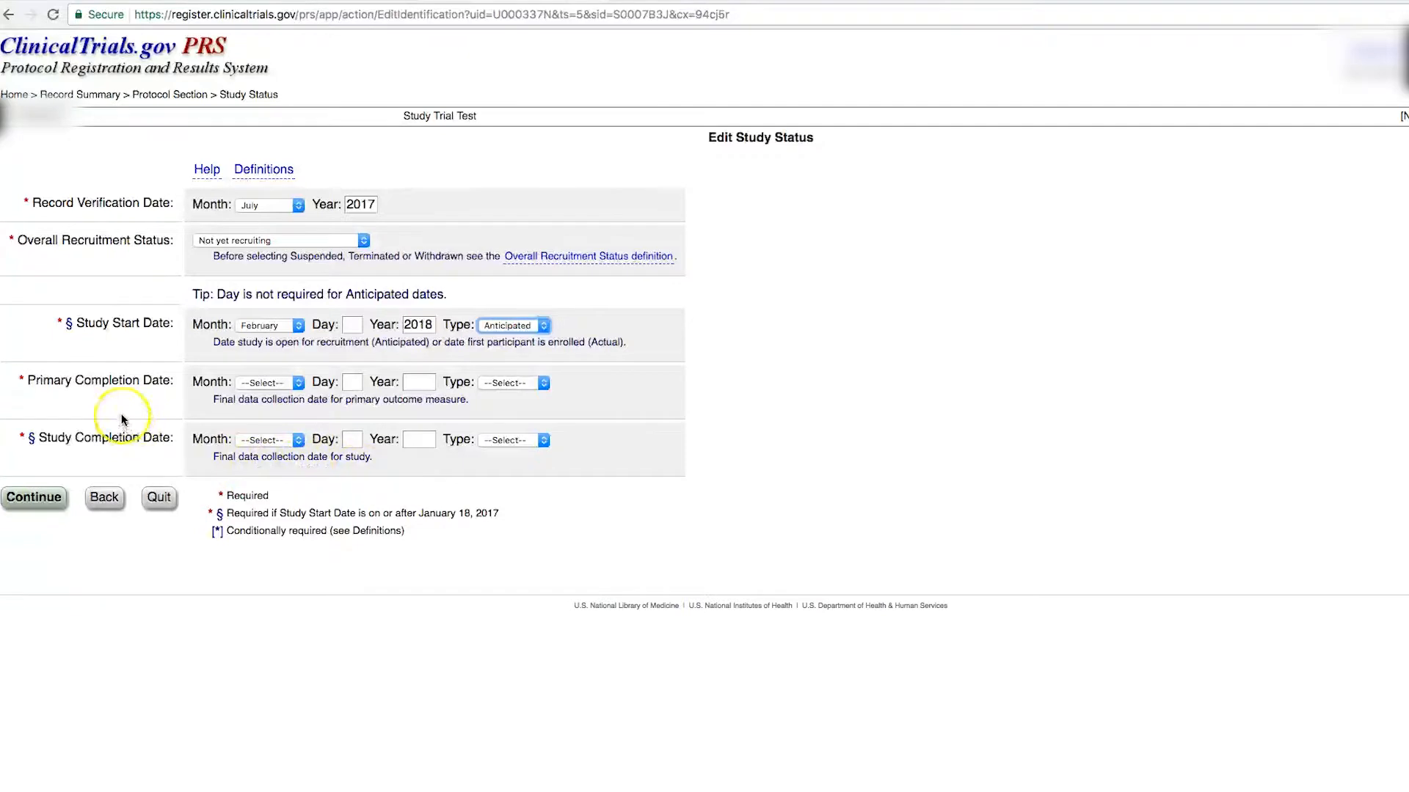
Step: Mark the February 2020 primary completion date as Anticipated and save the status
{"action": "left_click", "coordinate": [545, 384]}
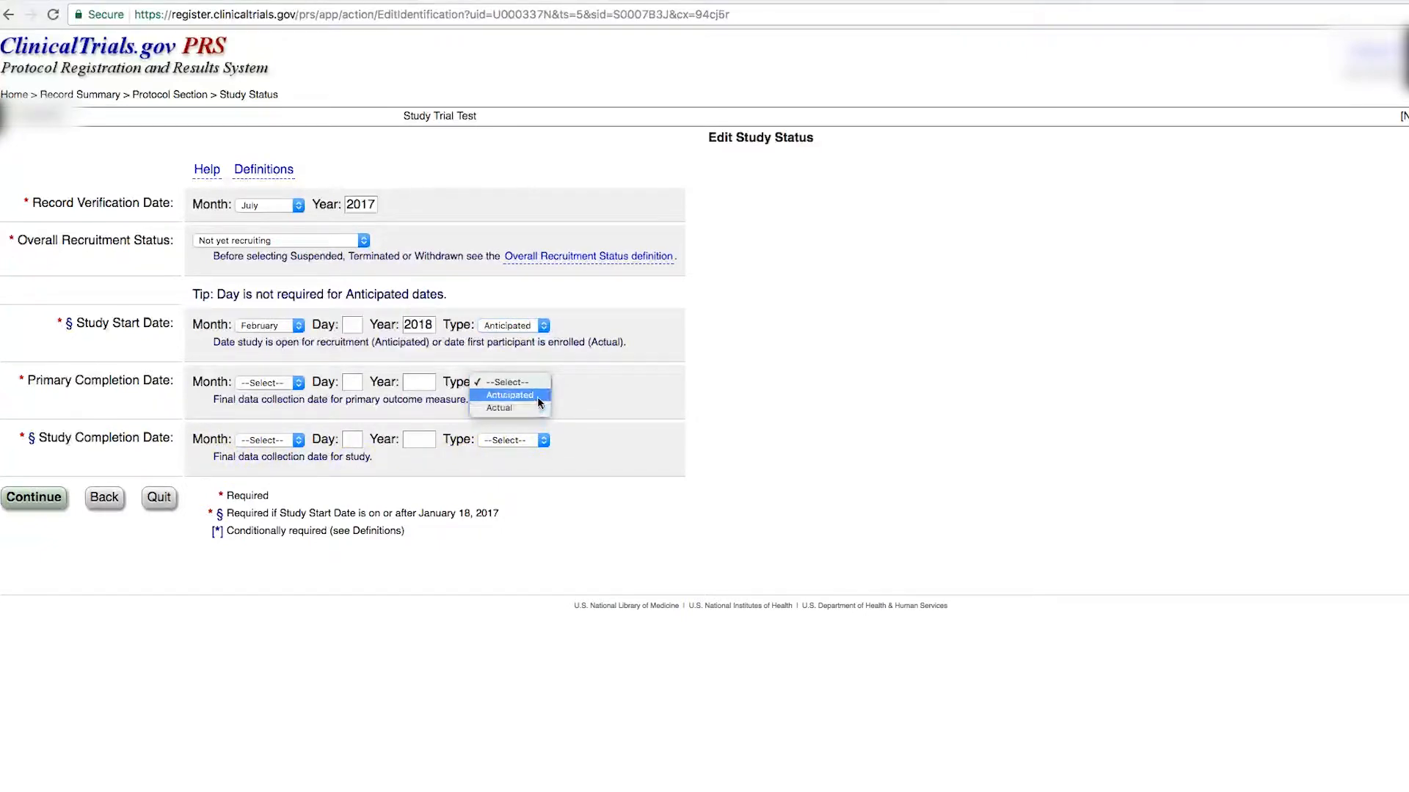
{"action": "left_click", "coordinate": [538, 398]}
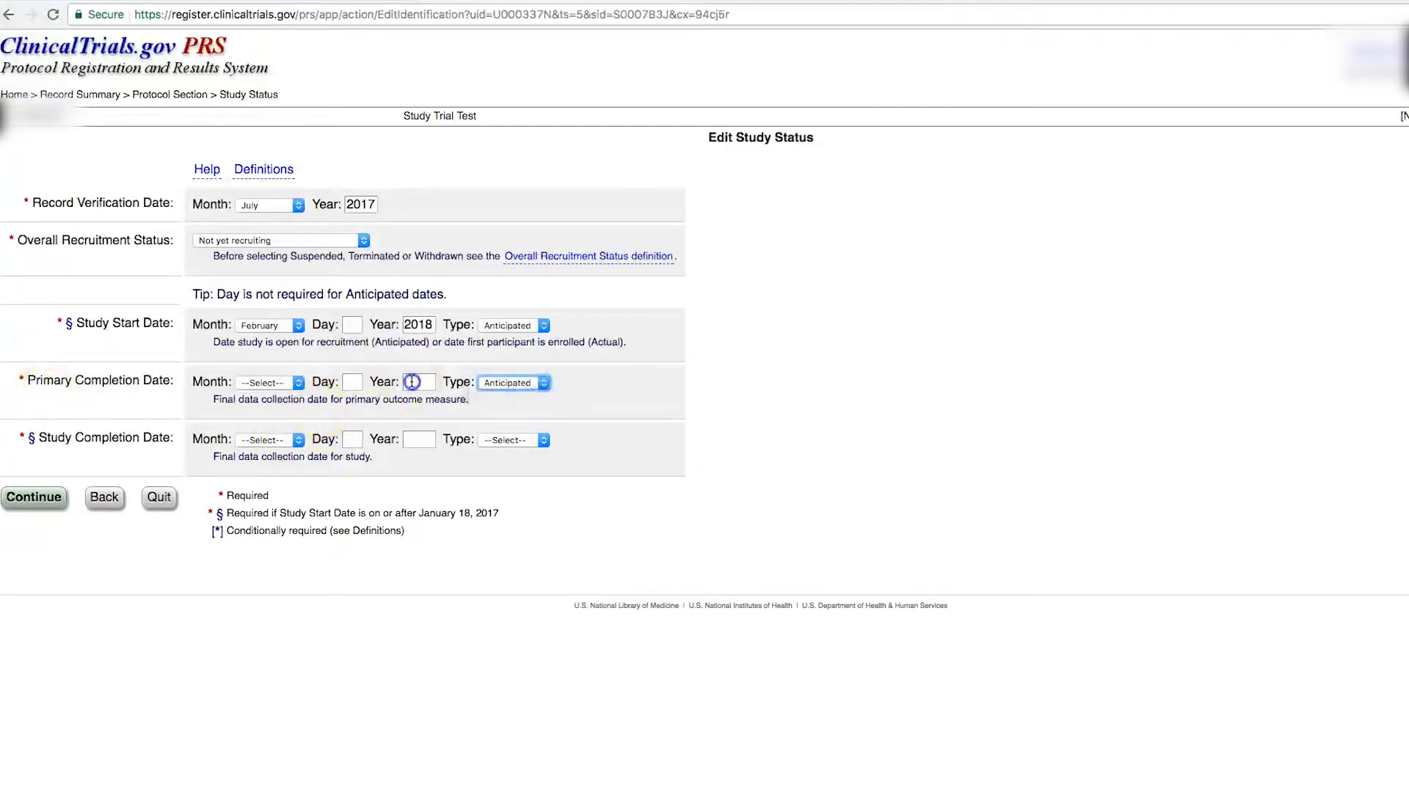
{"action": "left_click", "coordinate": [55, 499]}
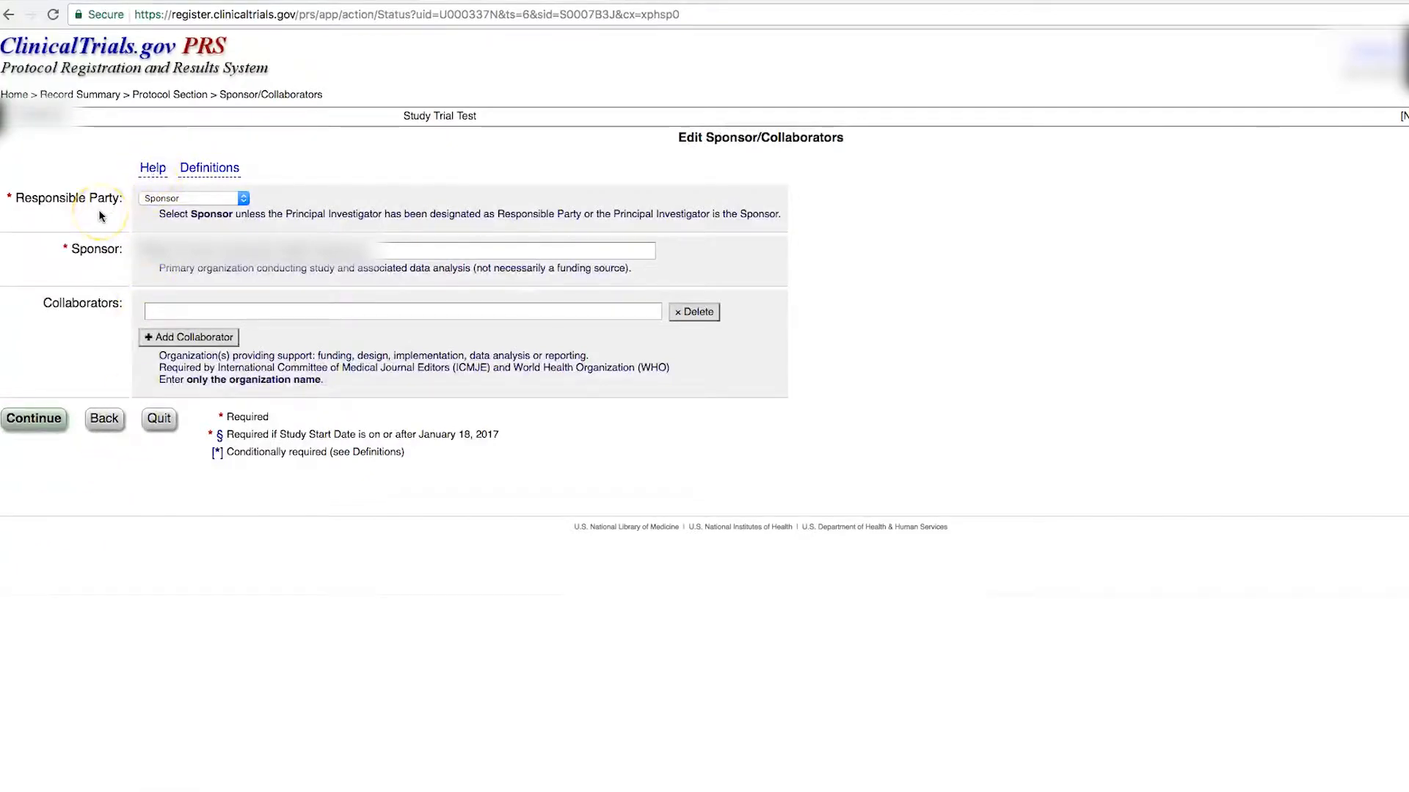
Step: Make the Sponsor-Investigator responsible party, titled Assistant Professor, with an affiliation selected
{"action": "left_click", "coordinate": [245, 201]}
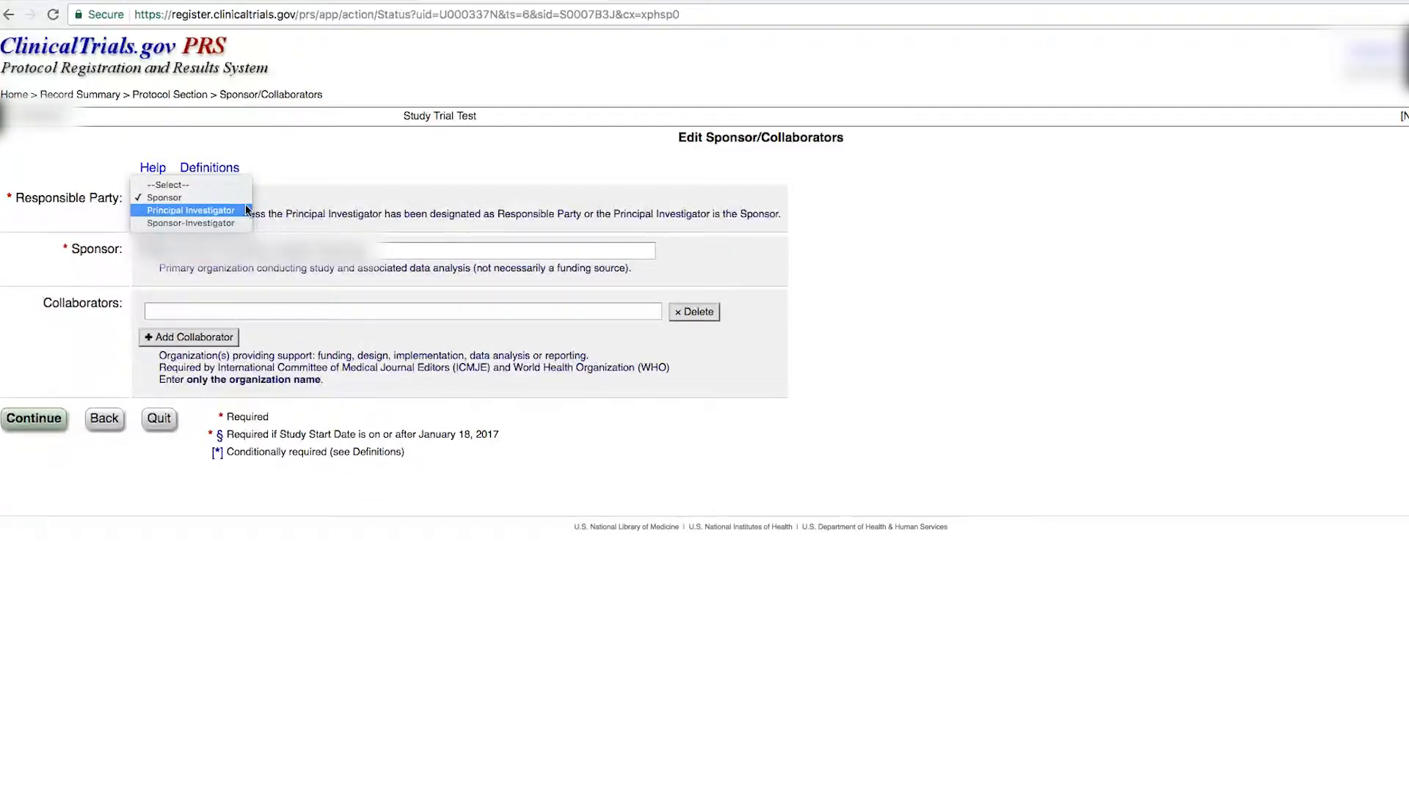
{"action": "left_click", "coordinate": [240, 226]}
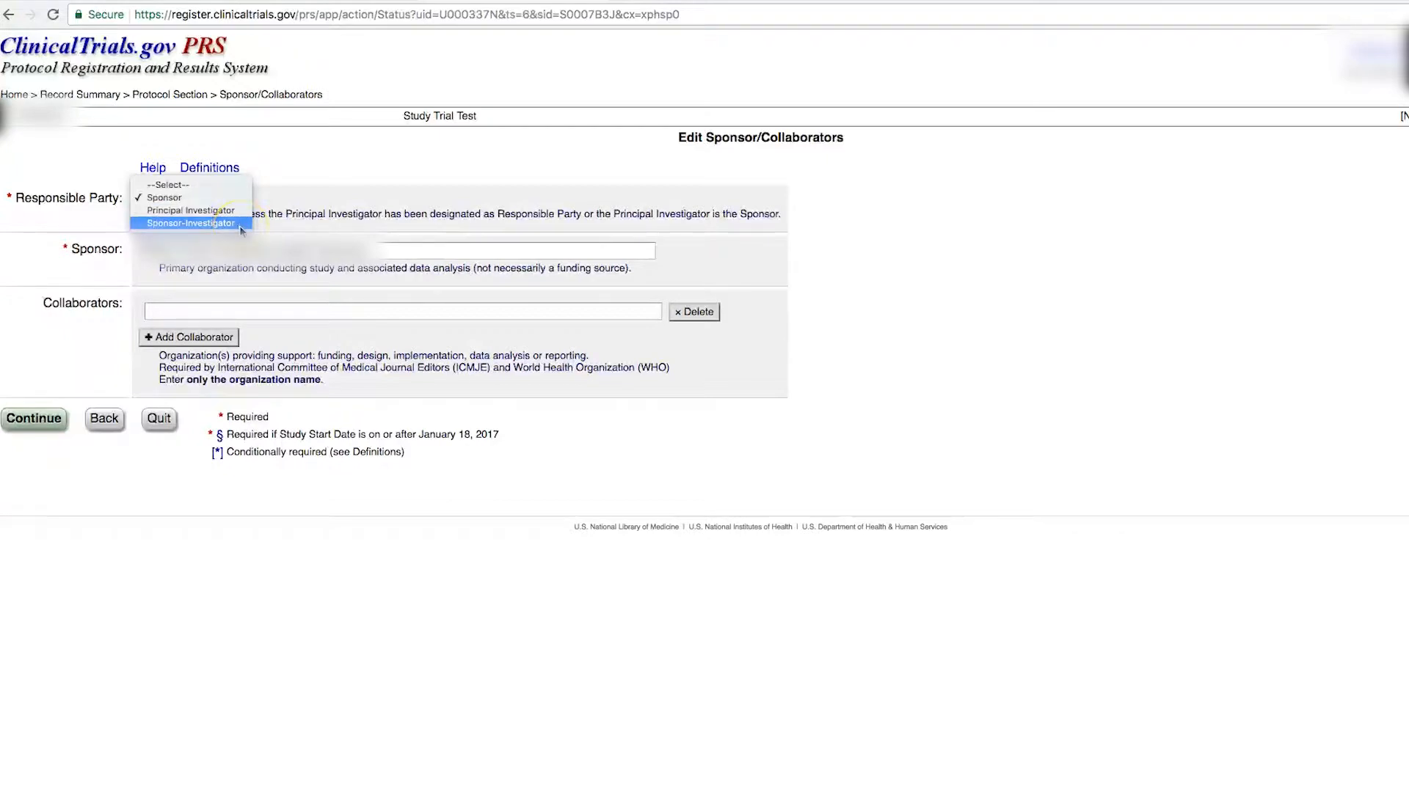
{"action": "left_click", "coordinate": [241, 226]}
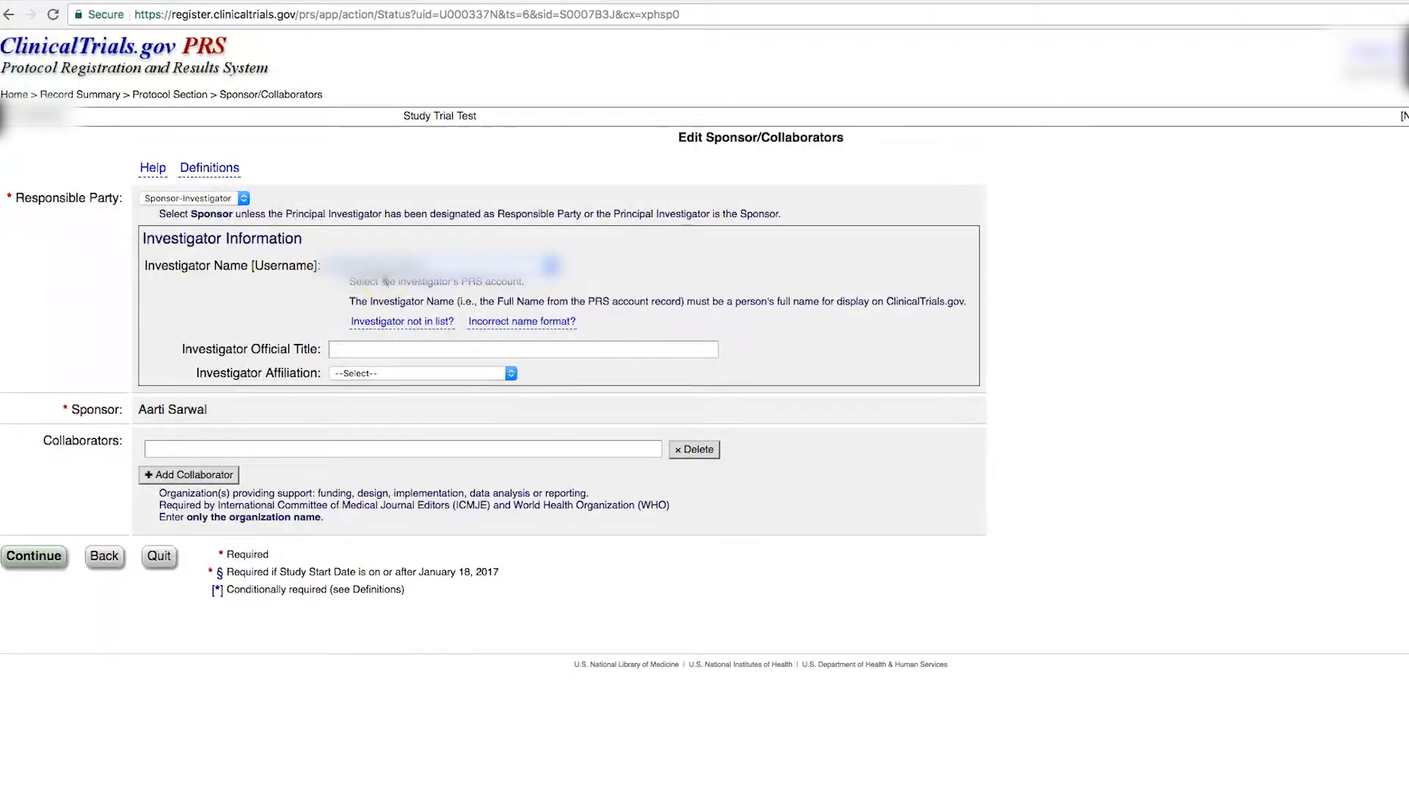
{"action": "left_click", "coordinate": [355, 350]}
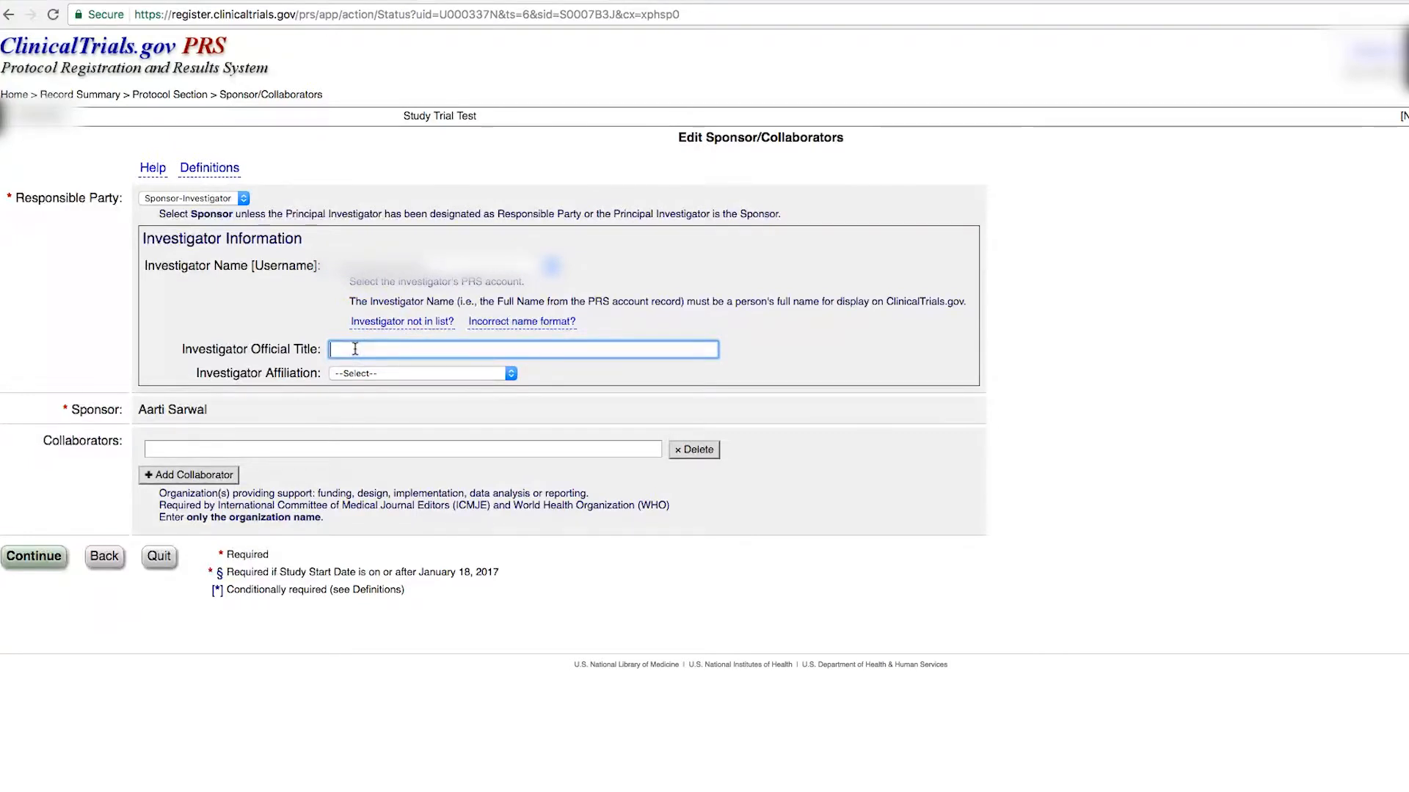
{"action": "type", "text": "Assistant Professor"}
{"action": "left_click", "coordinate": [422, 373]}
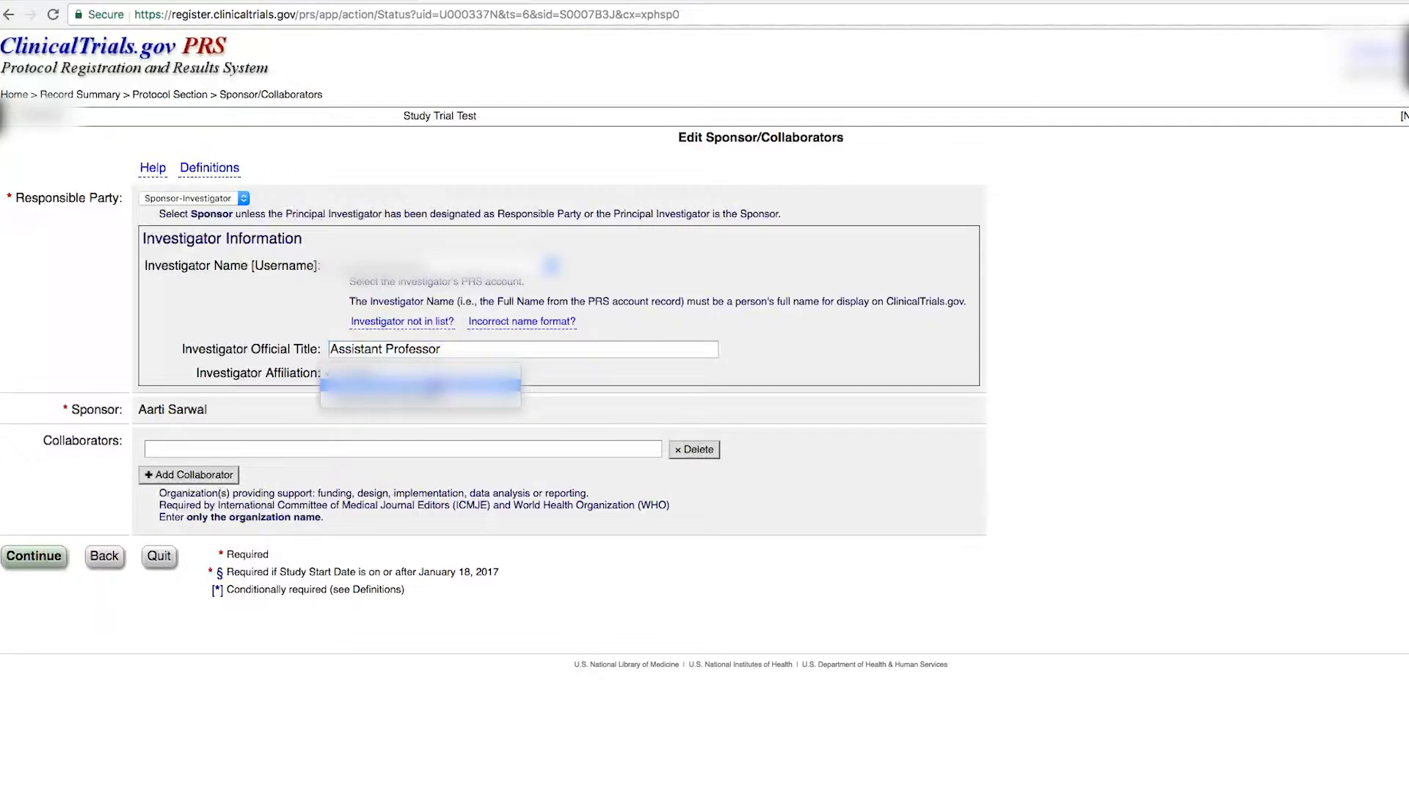
{"action": "left_click", "coordinate": [434, 384]}
{"action": "left_click", "coordinate": [402, 450]}
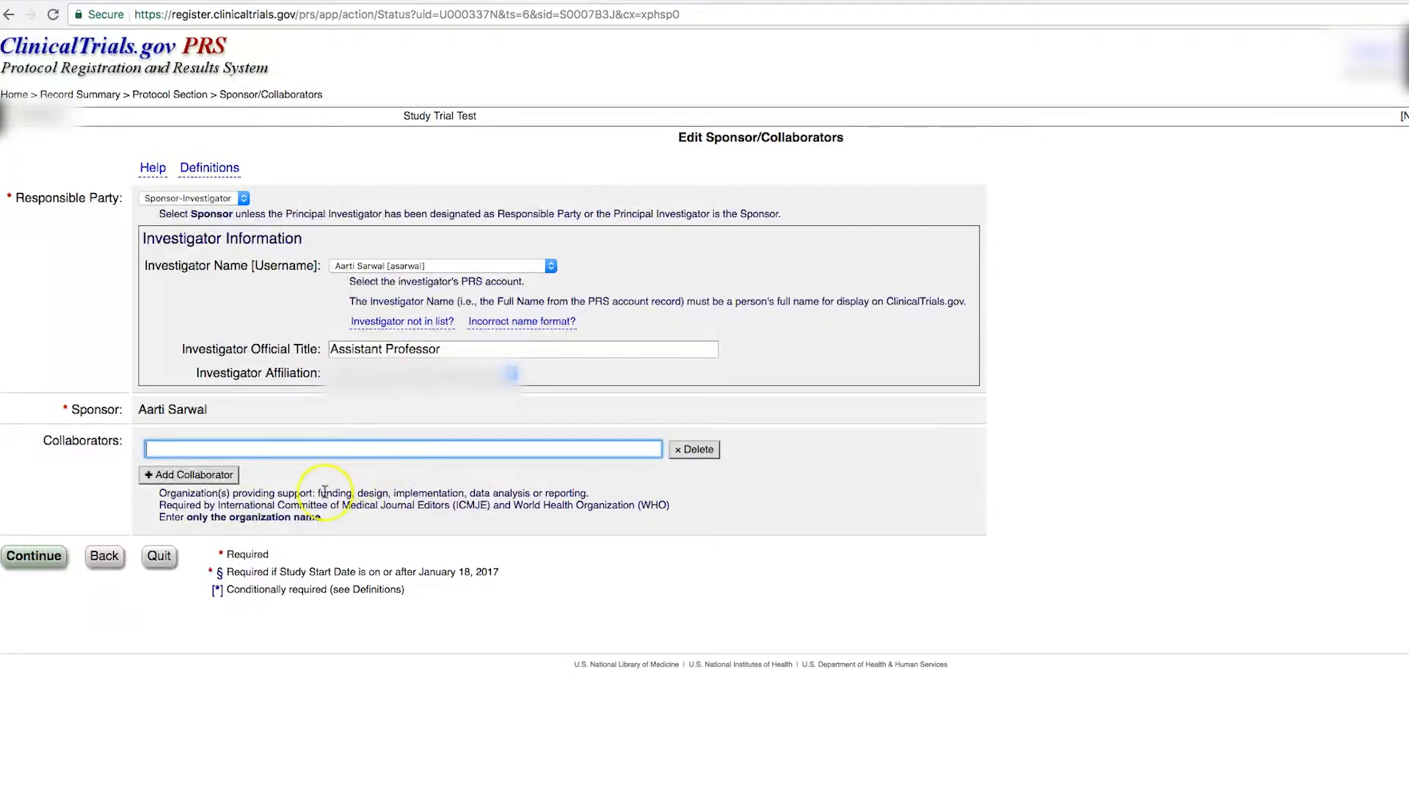
{"action": "left_click", "coordinate": [34, 557]}
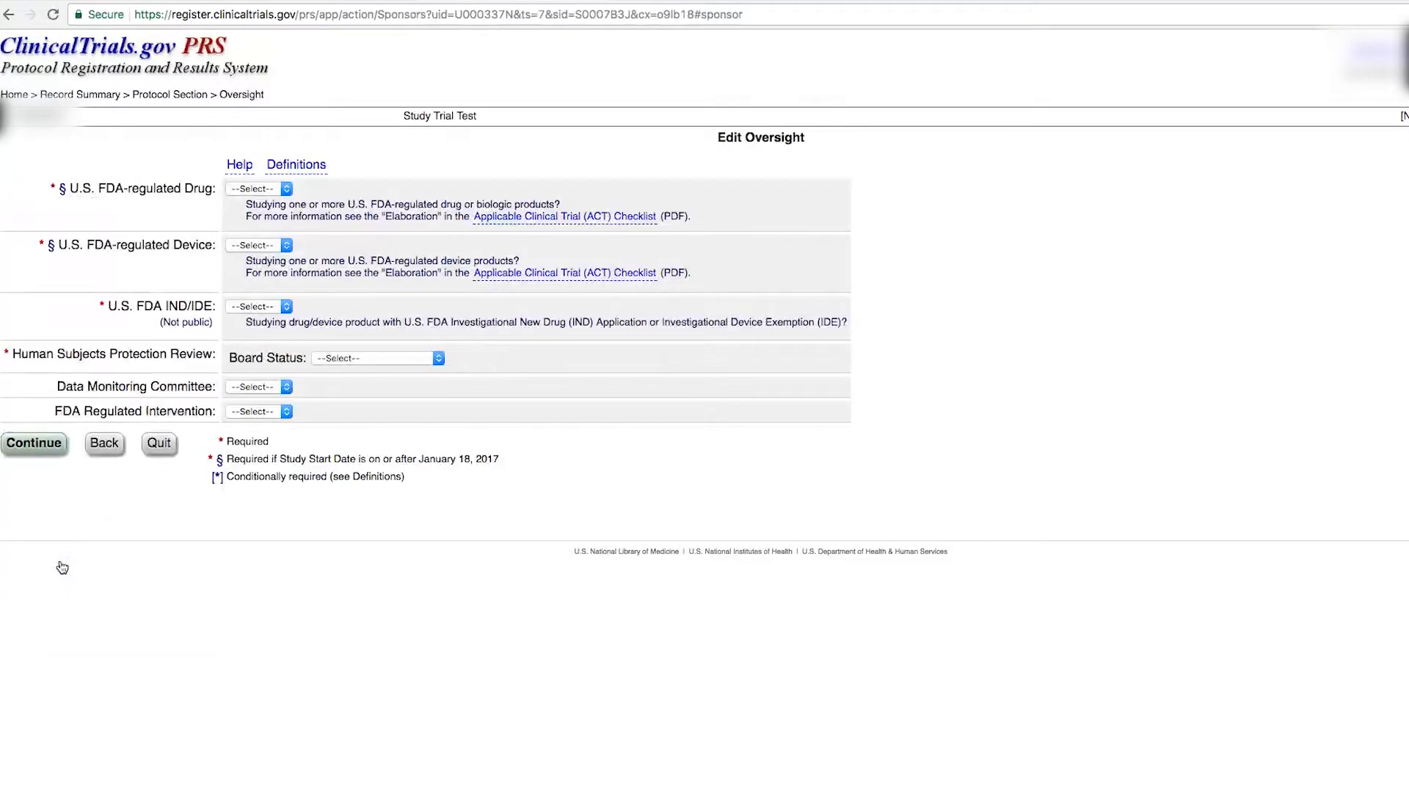
{"action": "left_click", "coordinate": [745, 174]}
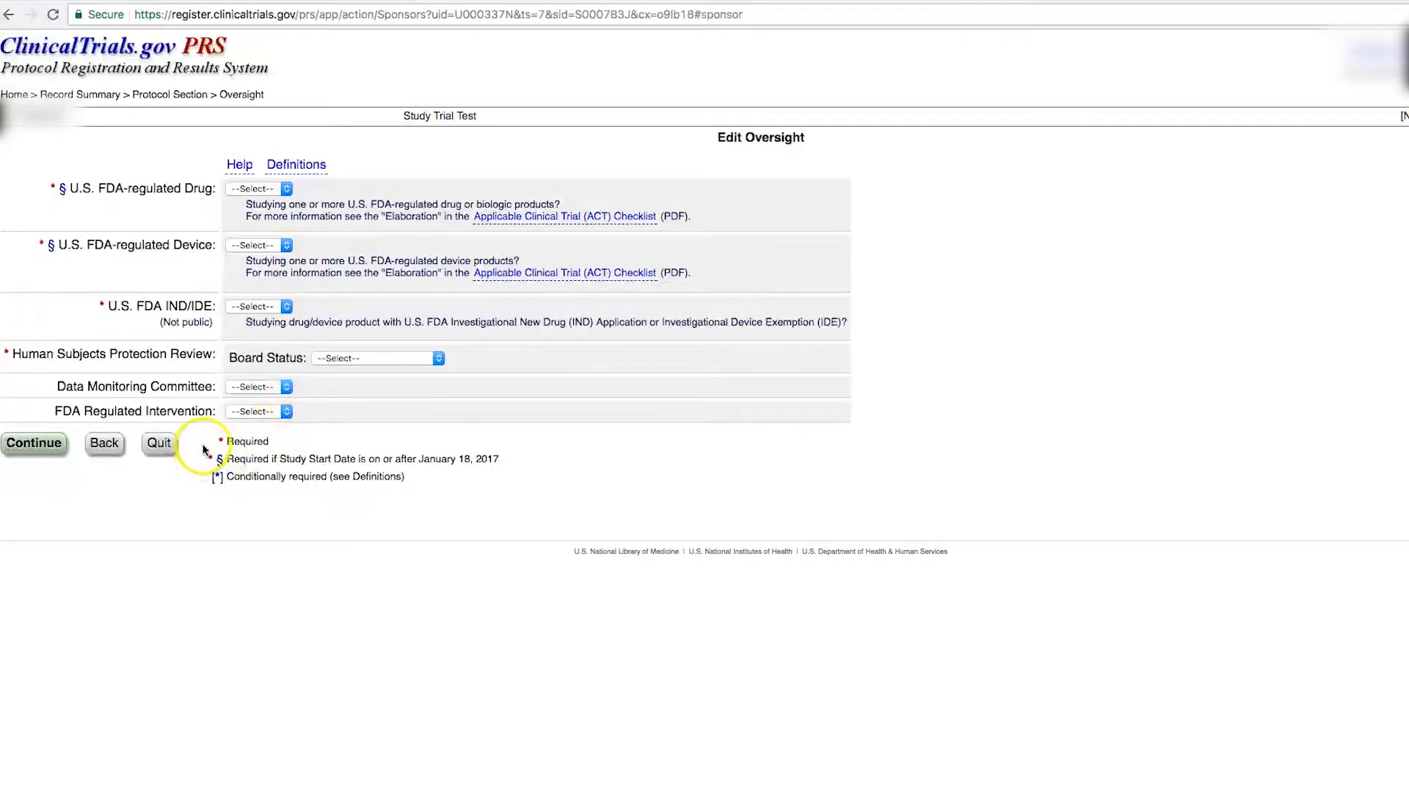
Step: Answer oversight: FDA drug Yes, device No, IND/IDE No, exported No, board request not yet submitted
{"action": "left_click", "coordinate": [281, 189]}
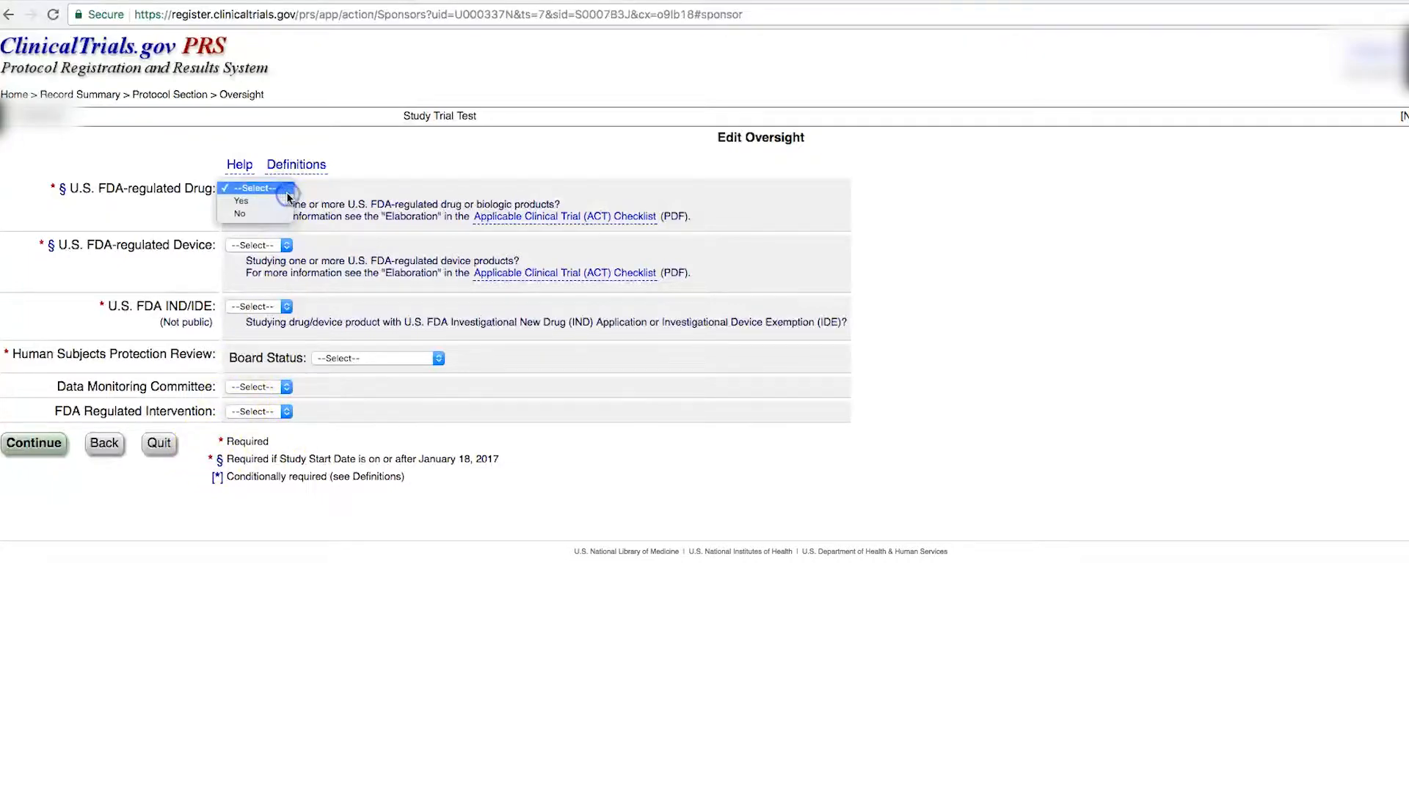
{"action": "left_click", "coordinate": [280, 201]}
{"action": "left_click", "coordinate": [286, 247]}
{"action": "left_click", "coordinate": [280, 269]}
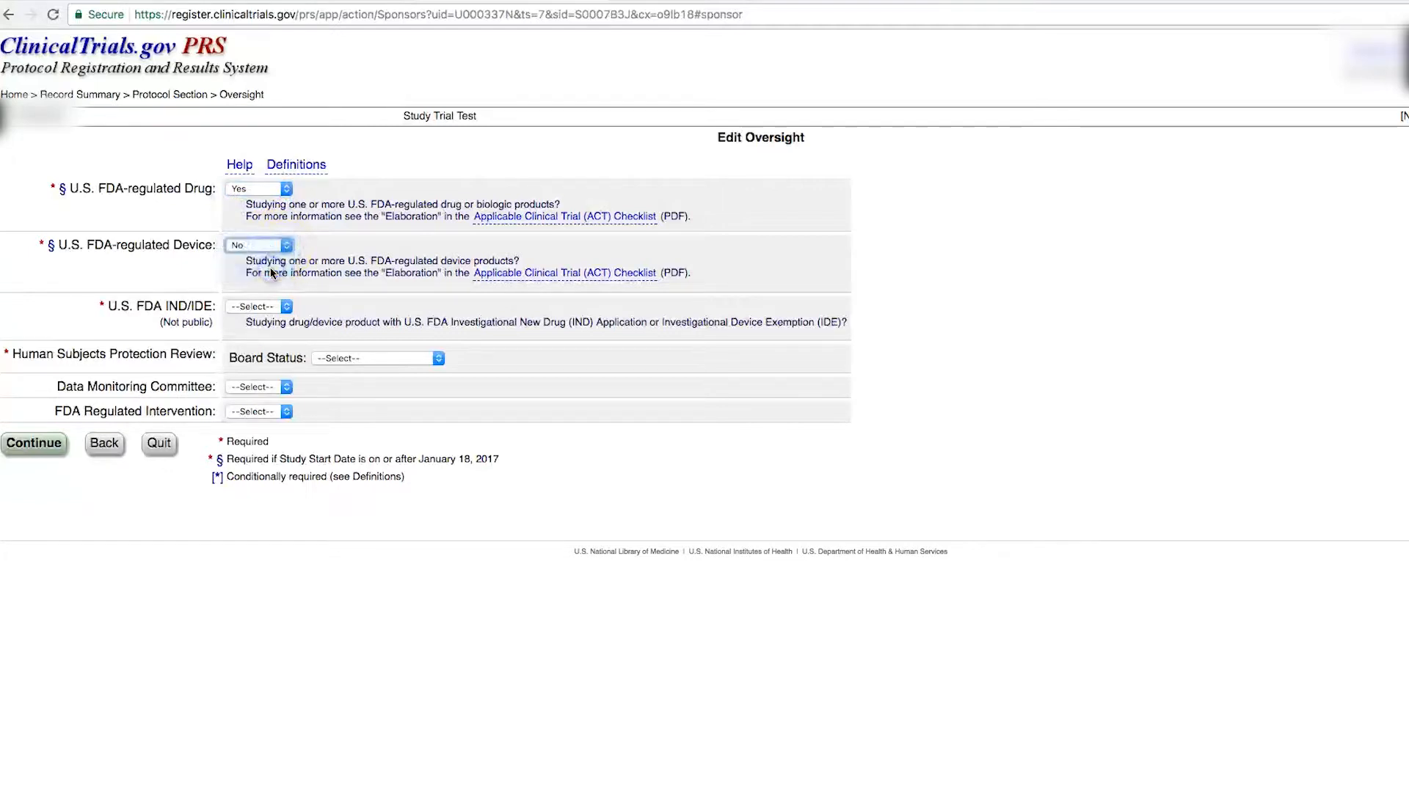
{"action": "left_click", "coordinate": [287, 308]}
{"action": "left_click", "coordinate": [270, 327]}
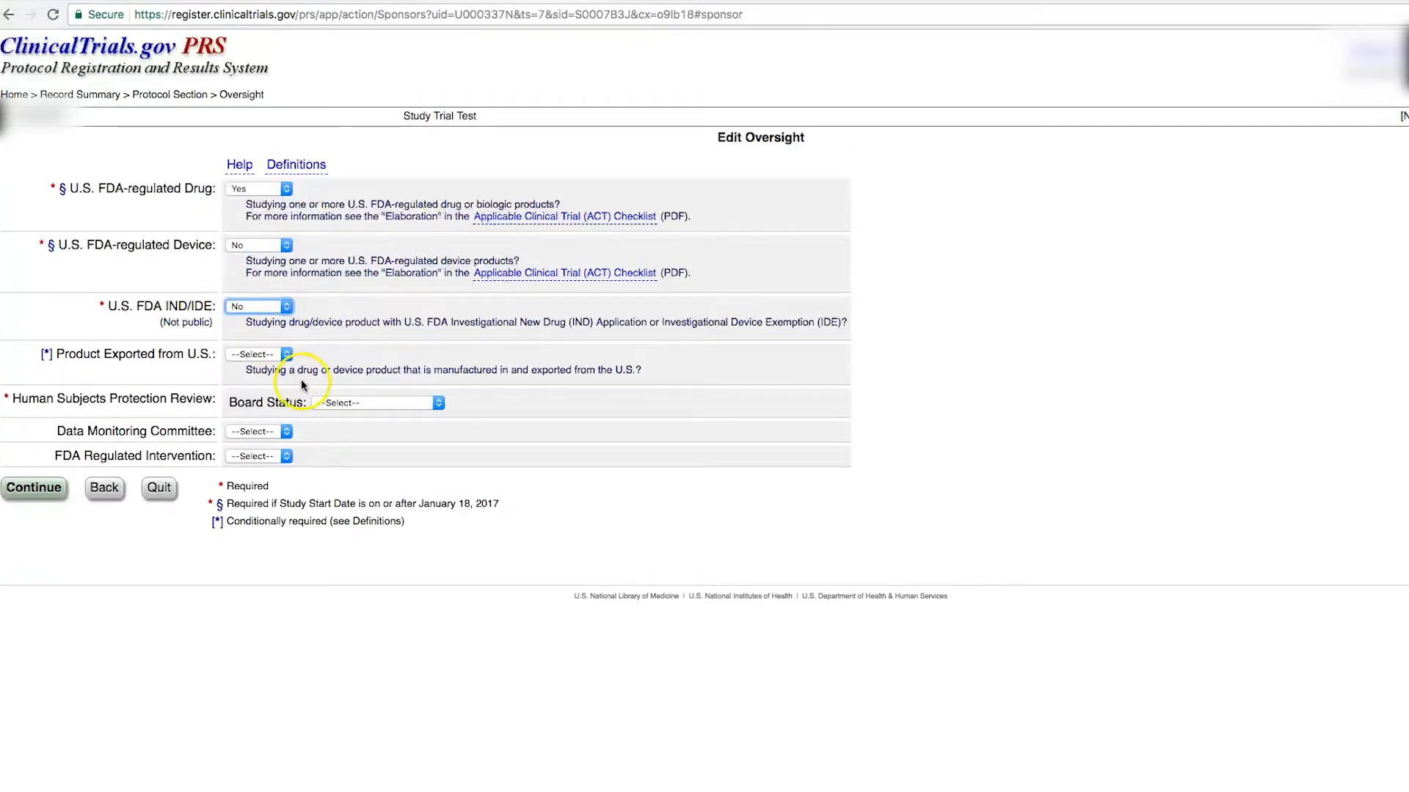
{"action": "left_click", "coordinate": [287, 356]}
{"action": "left_click", "coordinate": [270, 379]}
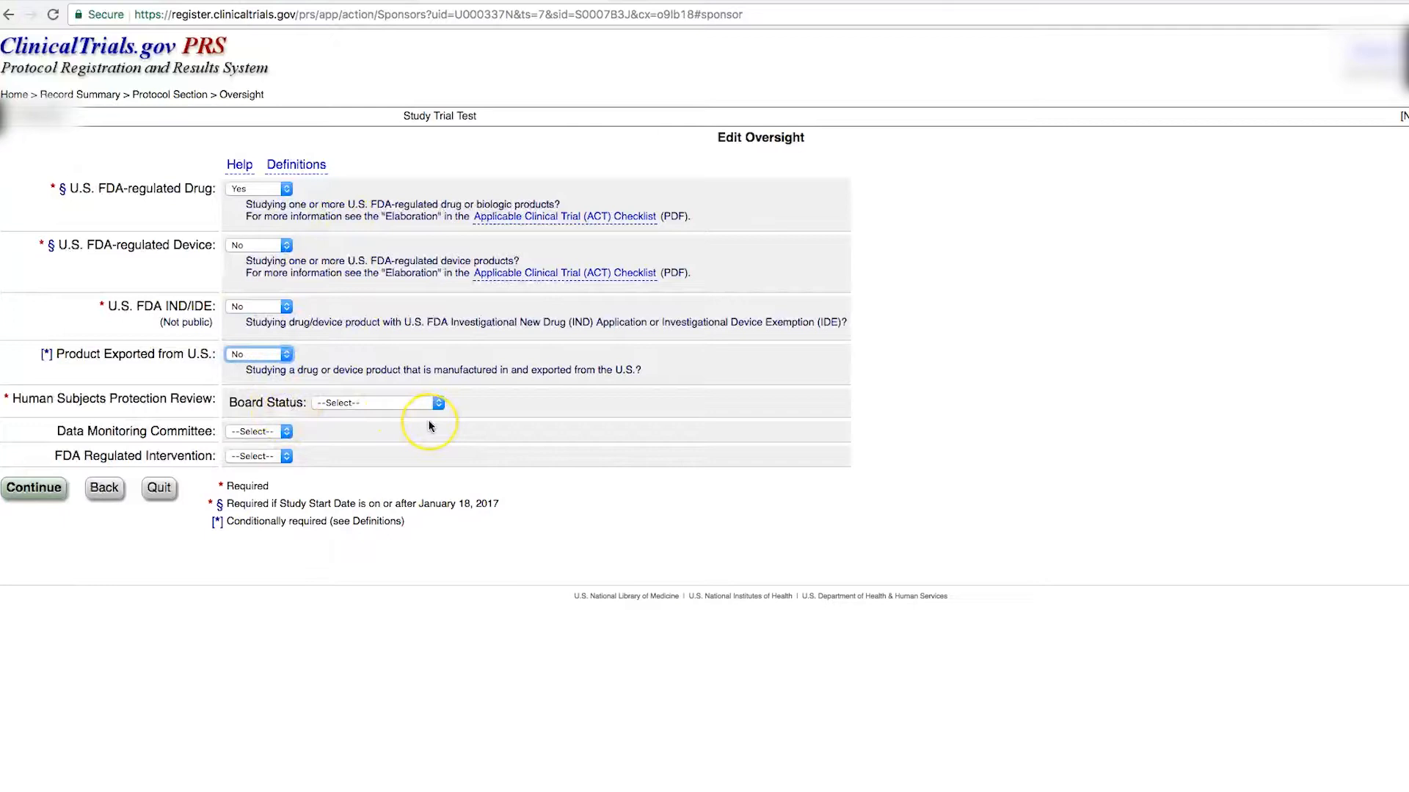
{"action": "left_click", "coordinate": [438, 404]}
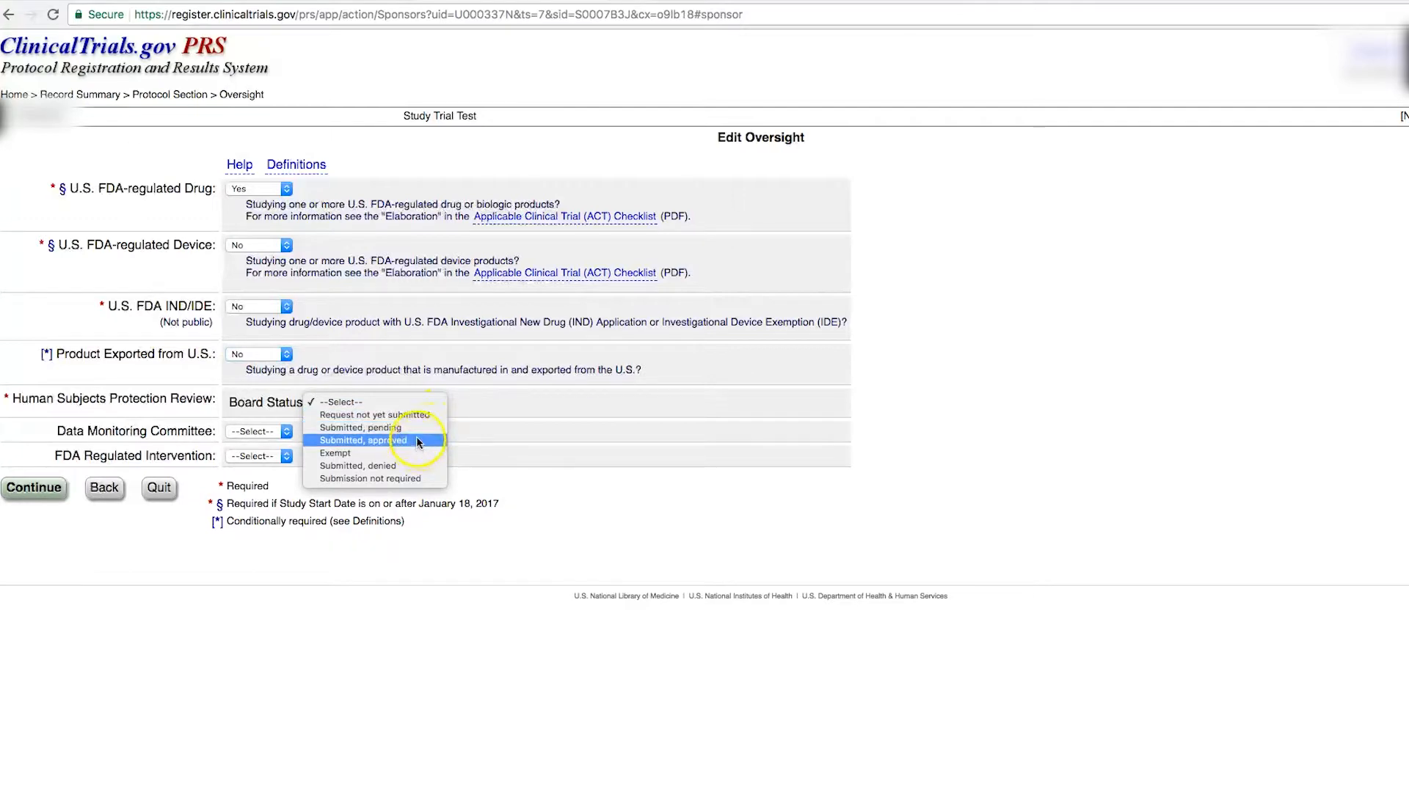
{"action": "left_click", "coordinate": [375, 415]}
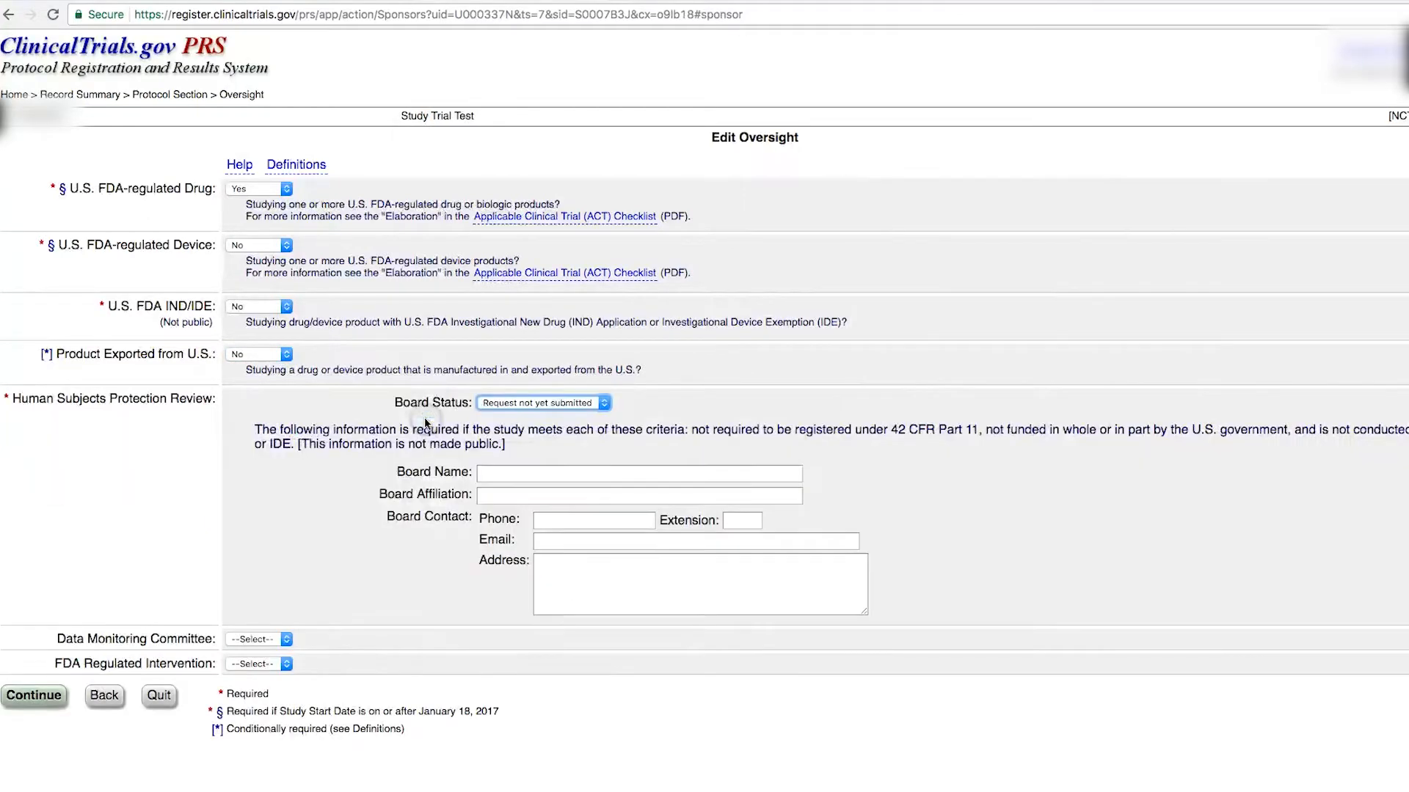
{"action": "left_click", "coordinate": [59, 722]}
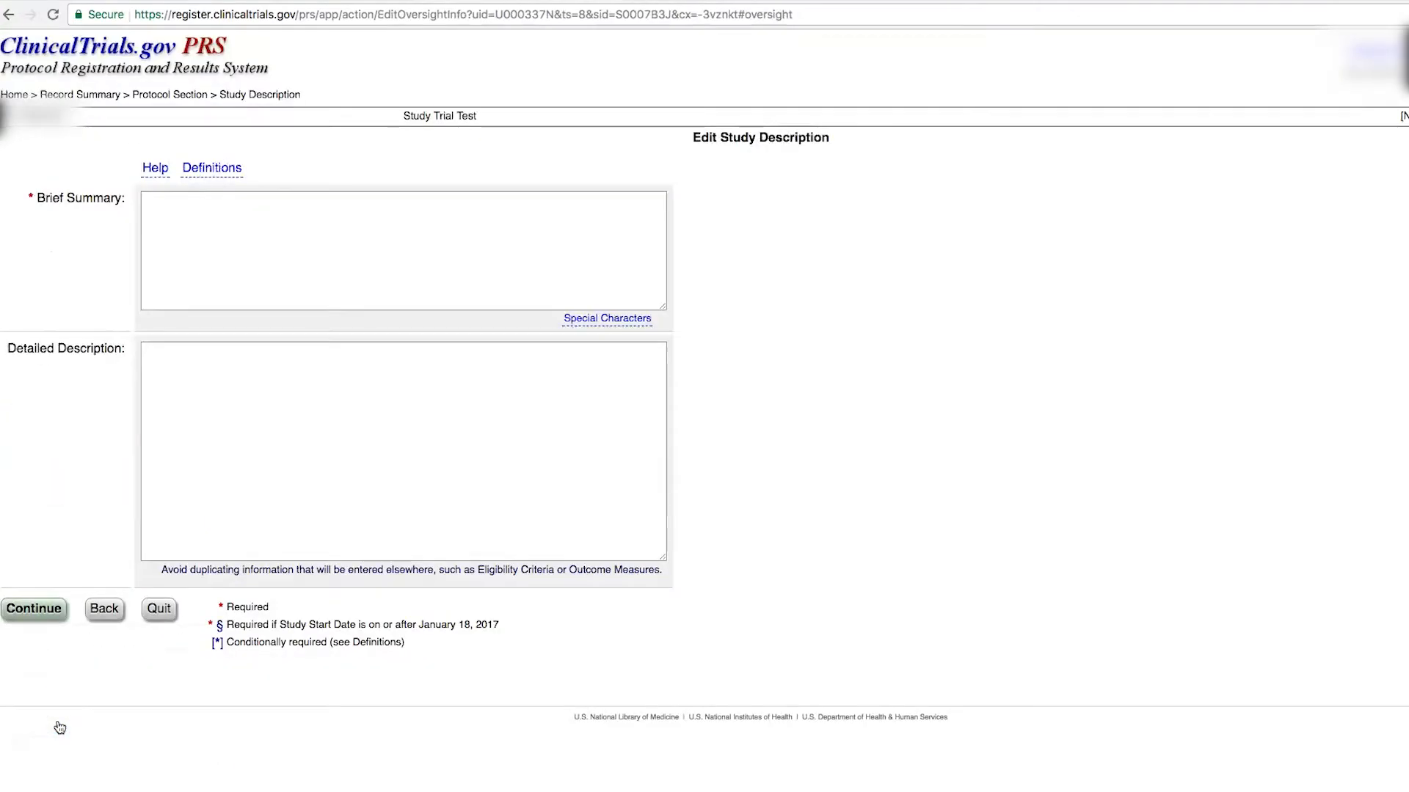
Step: Leave Brief Summary and Detailed Description blank and submit the description page
{"action": "left_click", "coordinate": [862, 219]}
{"action": "left_click", "coordinate": [156, 213]}
{"action": "left_click", "coordinate": [95, 220]}
{"action": "left_click", "coordinate": [221, 210]}
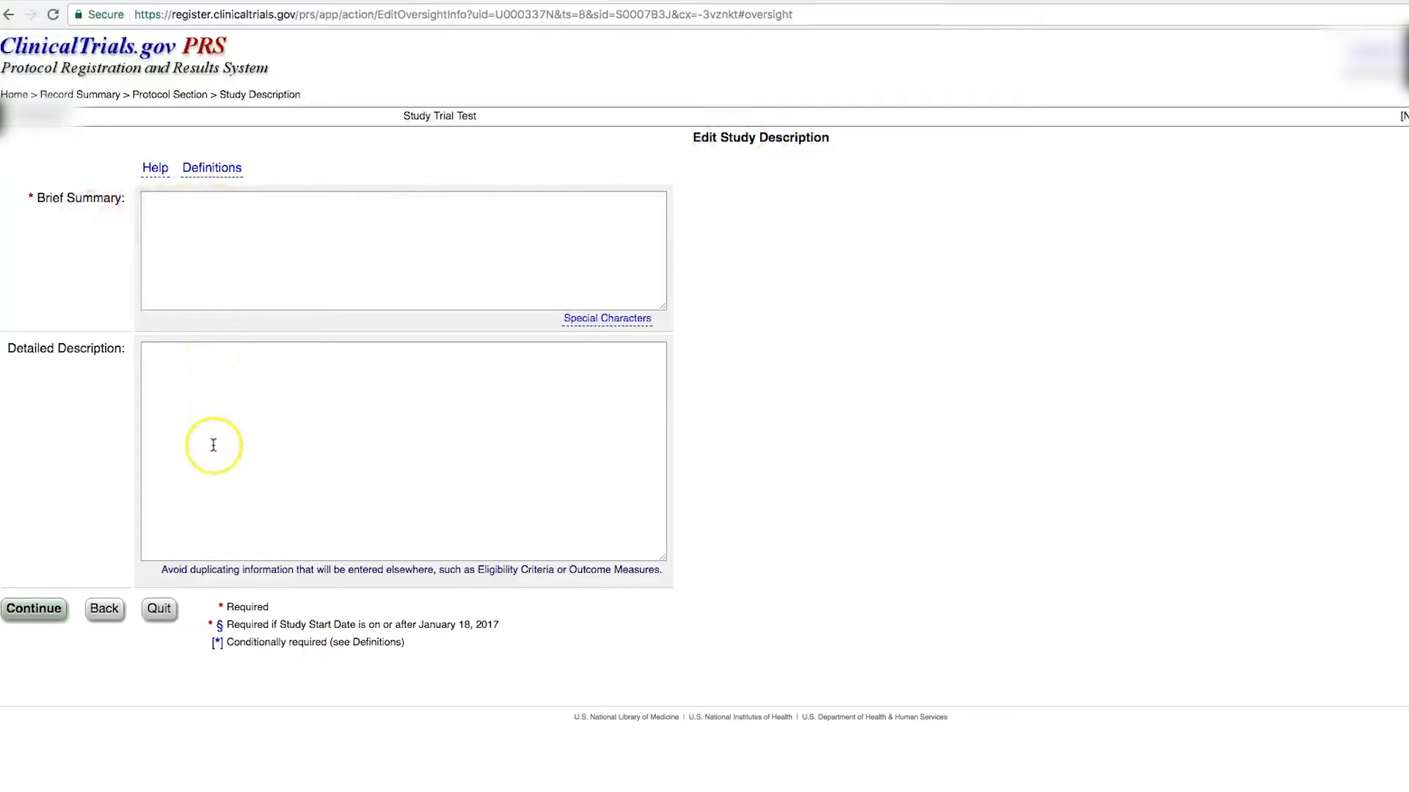
{"action": "left_click", "coordinate": [208, 474]}
{"action": "left_click", "coordinate": [68, 625]}
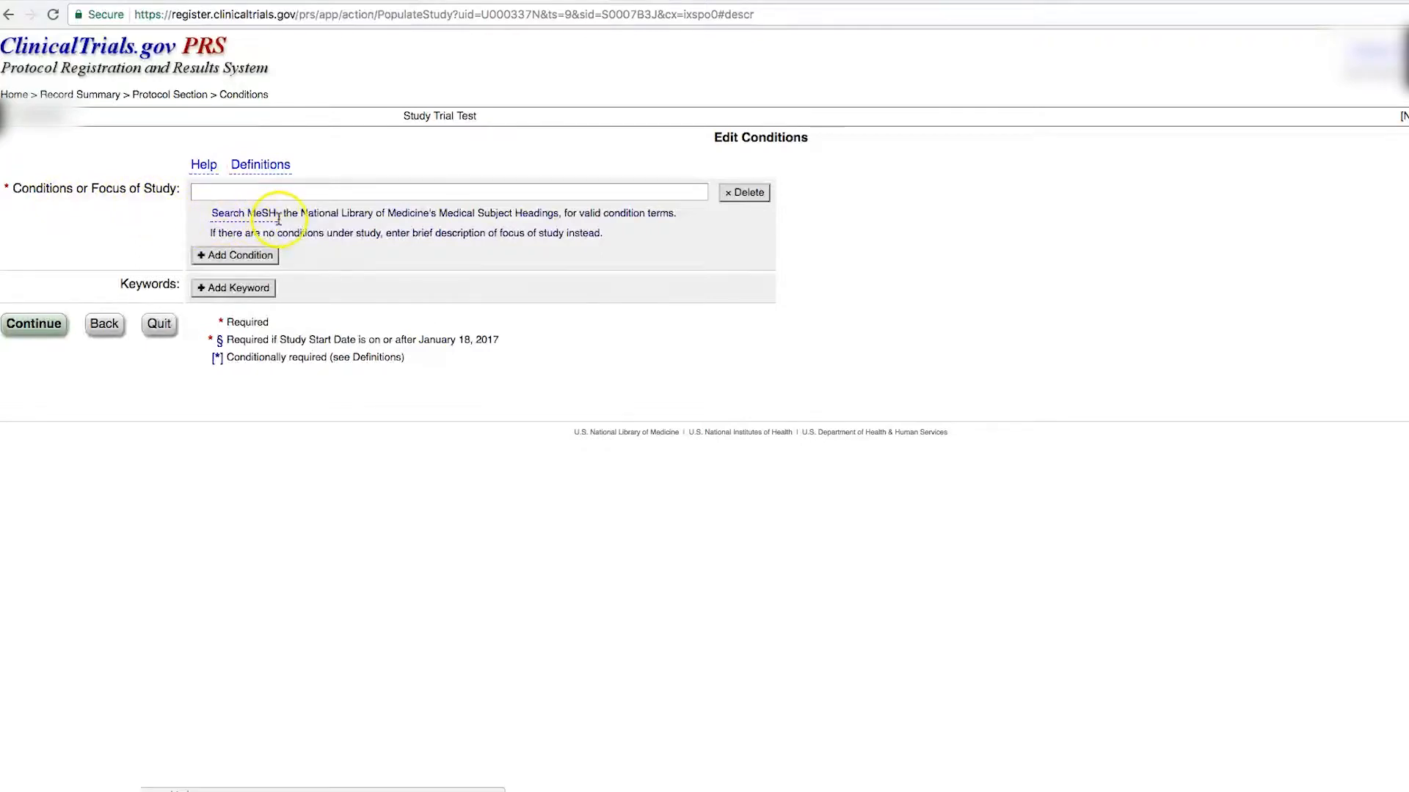
Step: Choose 'Pain' from the Conditions autocomplete list and save
{"action": "left_click", "coordinate": [297, 194]}
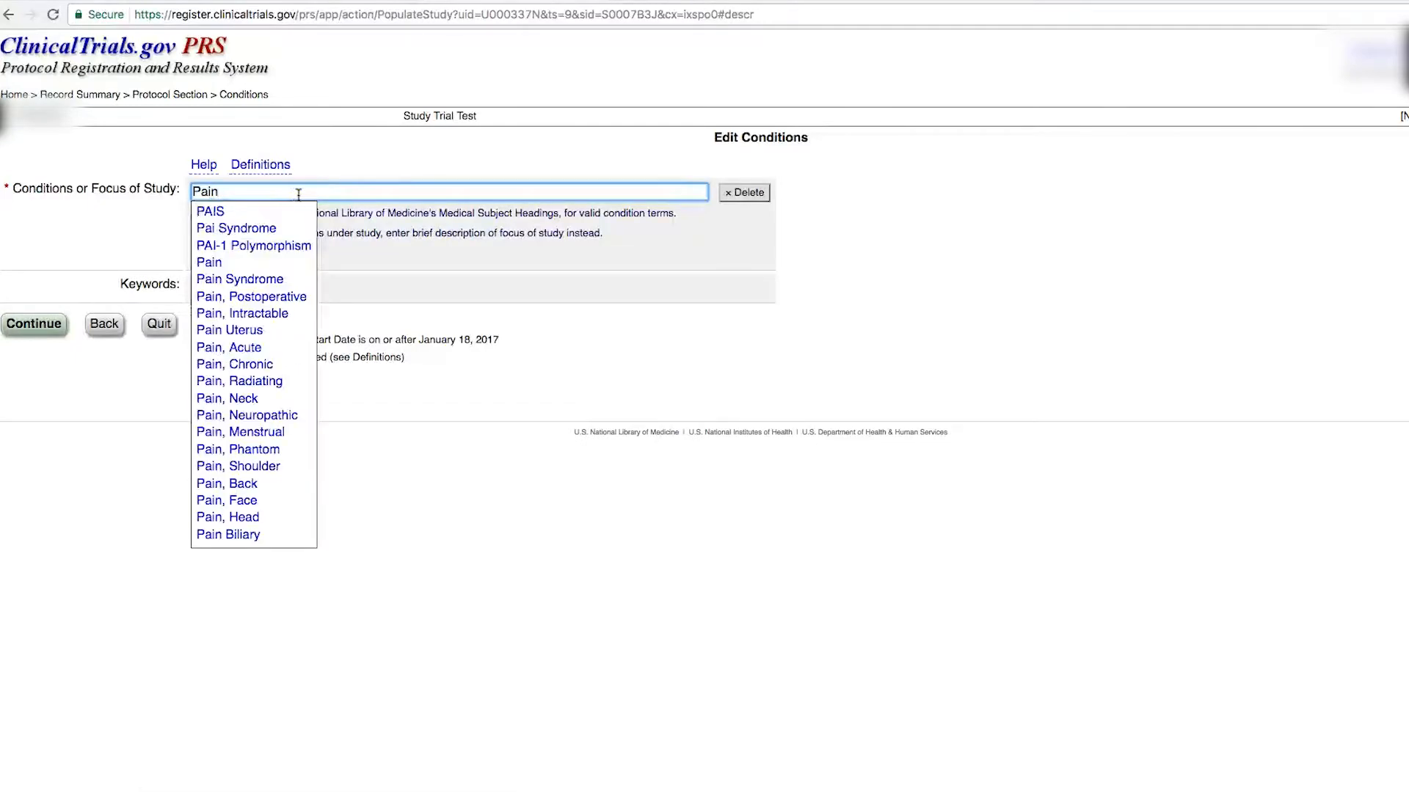
{"action": "left_click", "coordinate": [220, 264]}
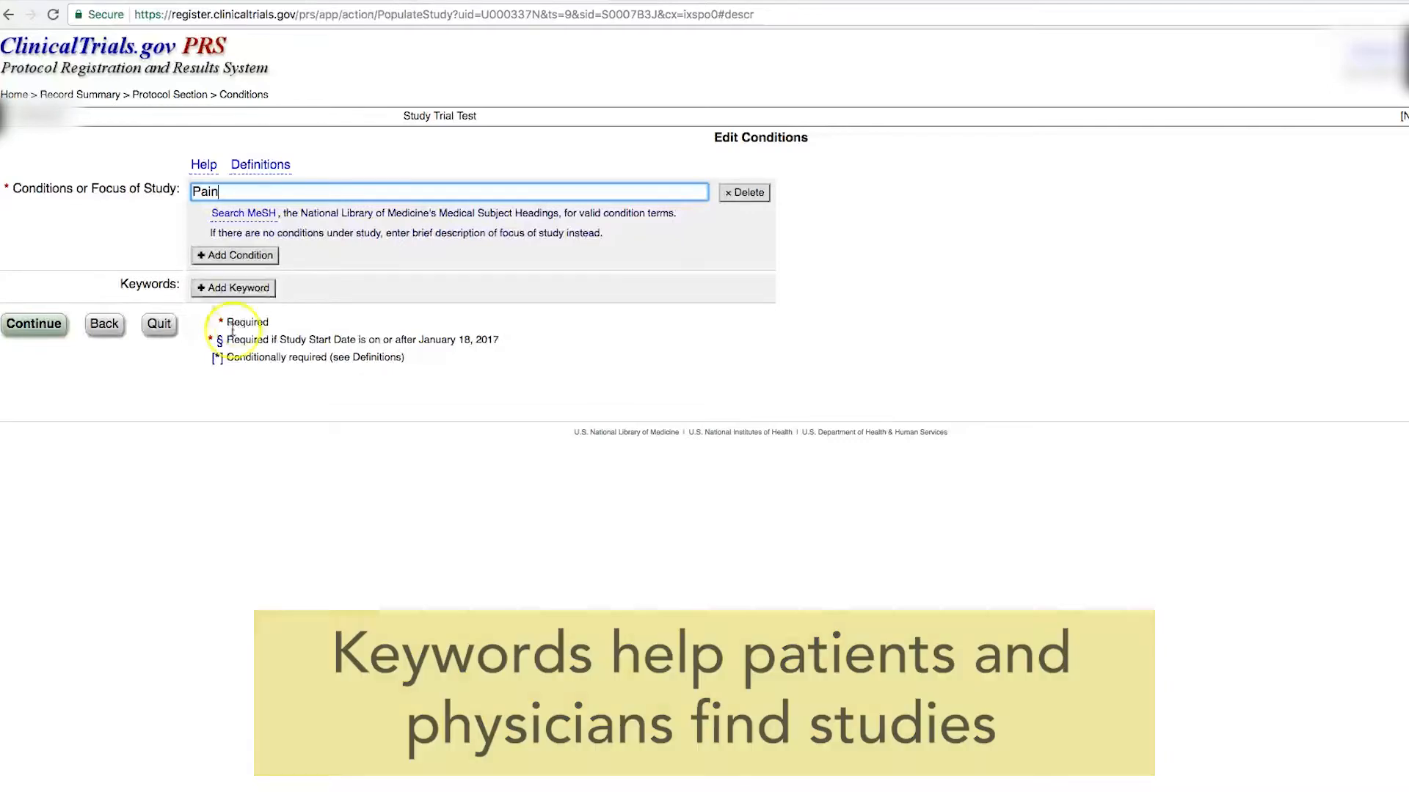
{"action": "left_click", "coordinate": [58, 332]}
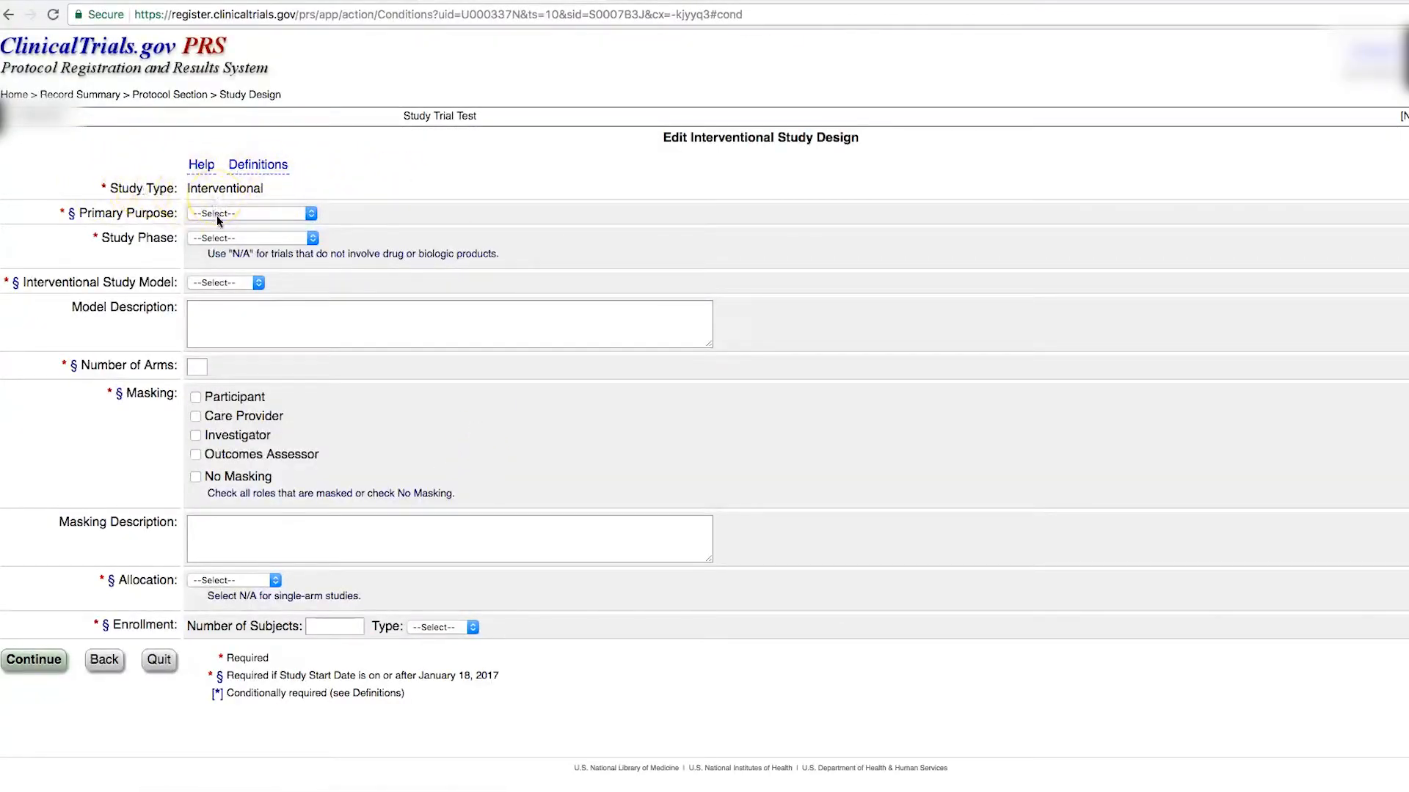
Step: Set primary purpose Treatment, Phase 1, Parallel model and 2 arms
{"action": "left_click", "coordinate": [262, 219]}
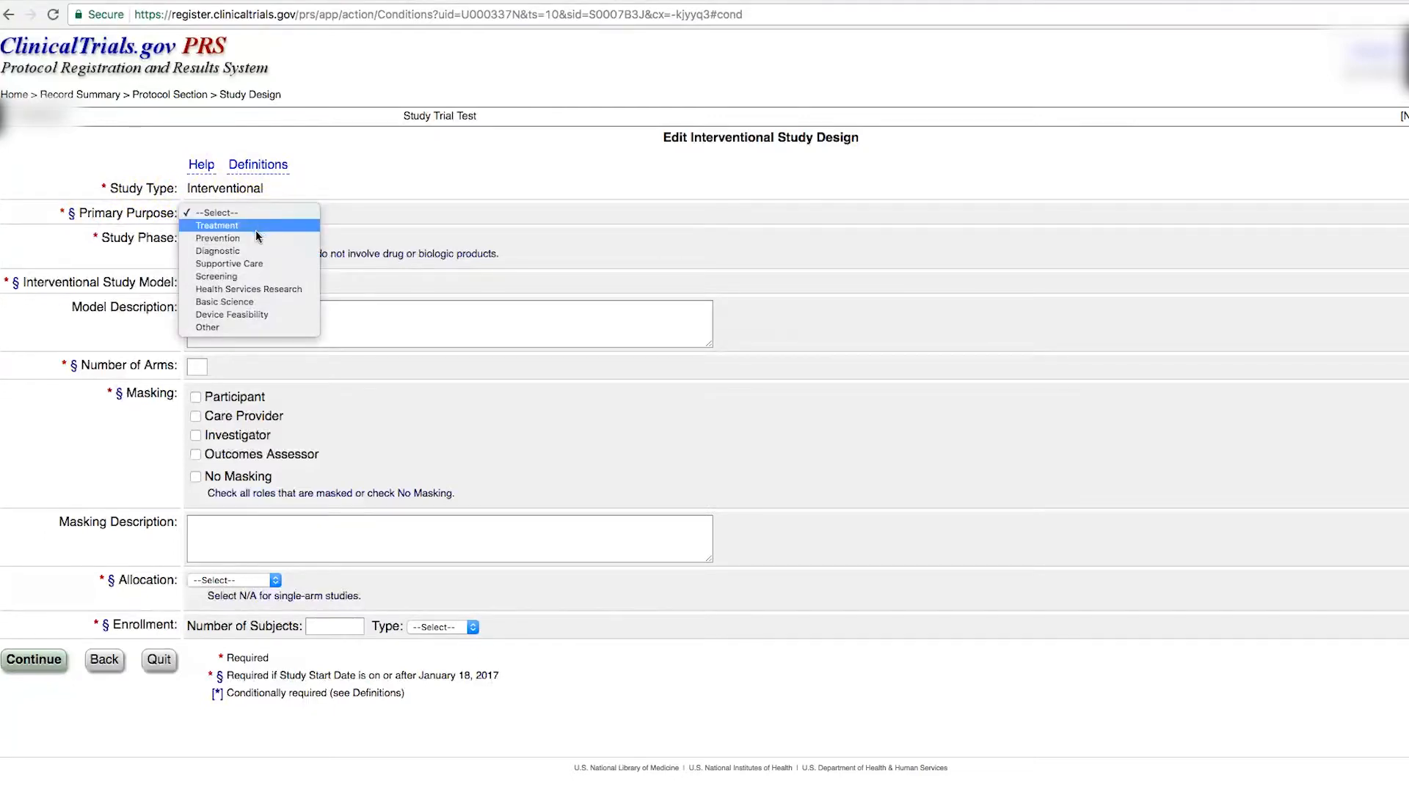
{"action": "left_click", "coordinate": [250, 226]}
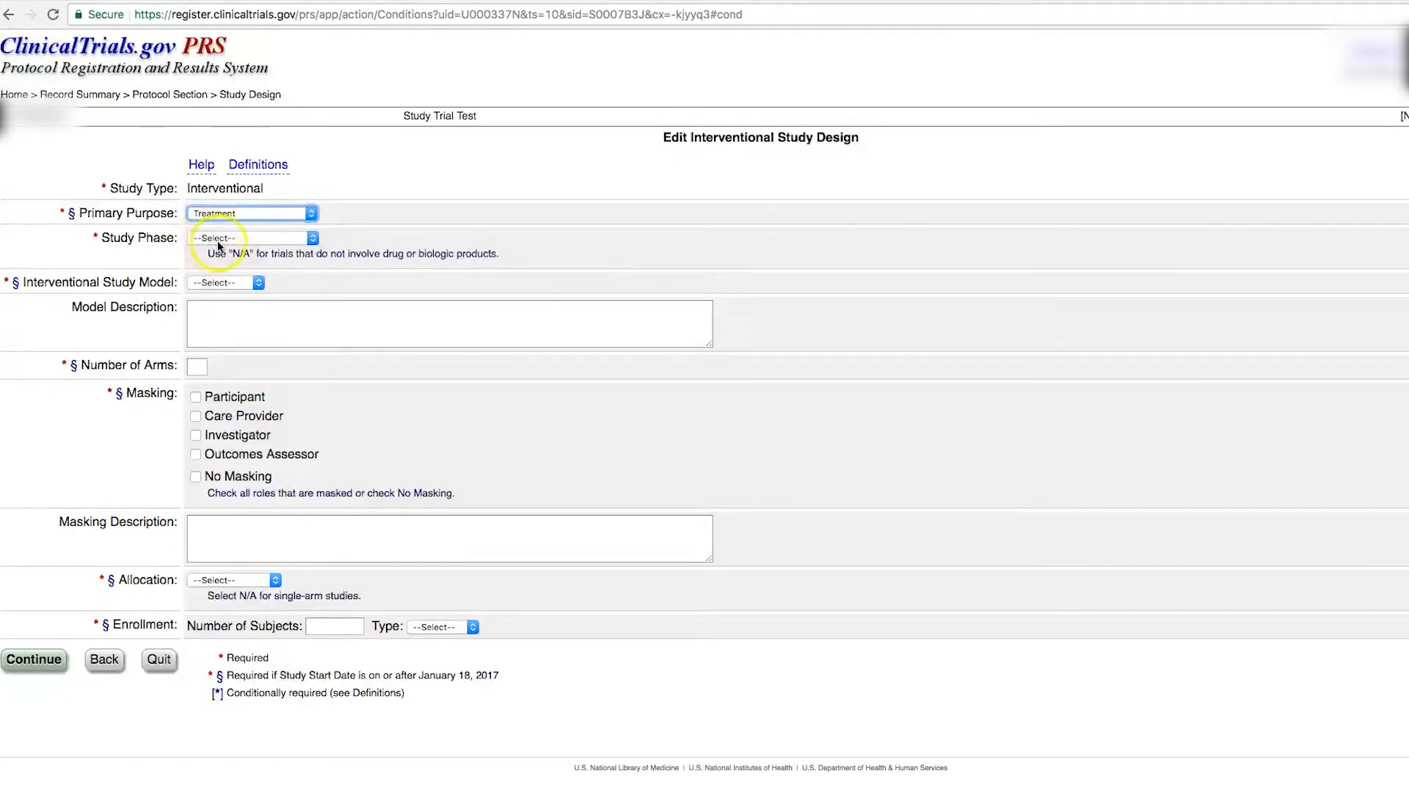
{"action": "left_click", "coordinate": [219, 240]}
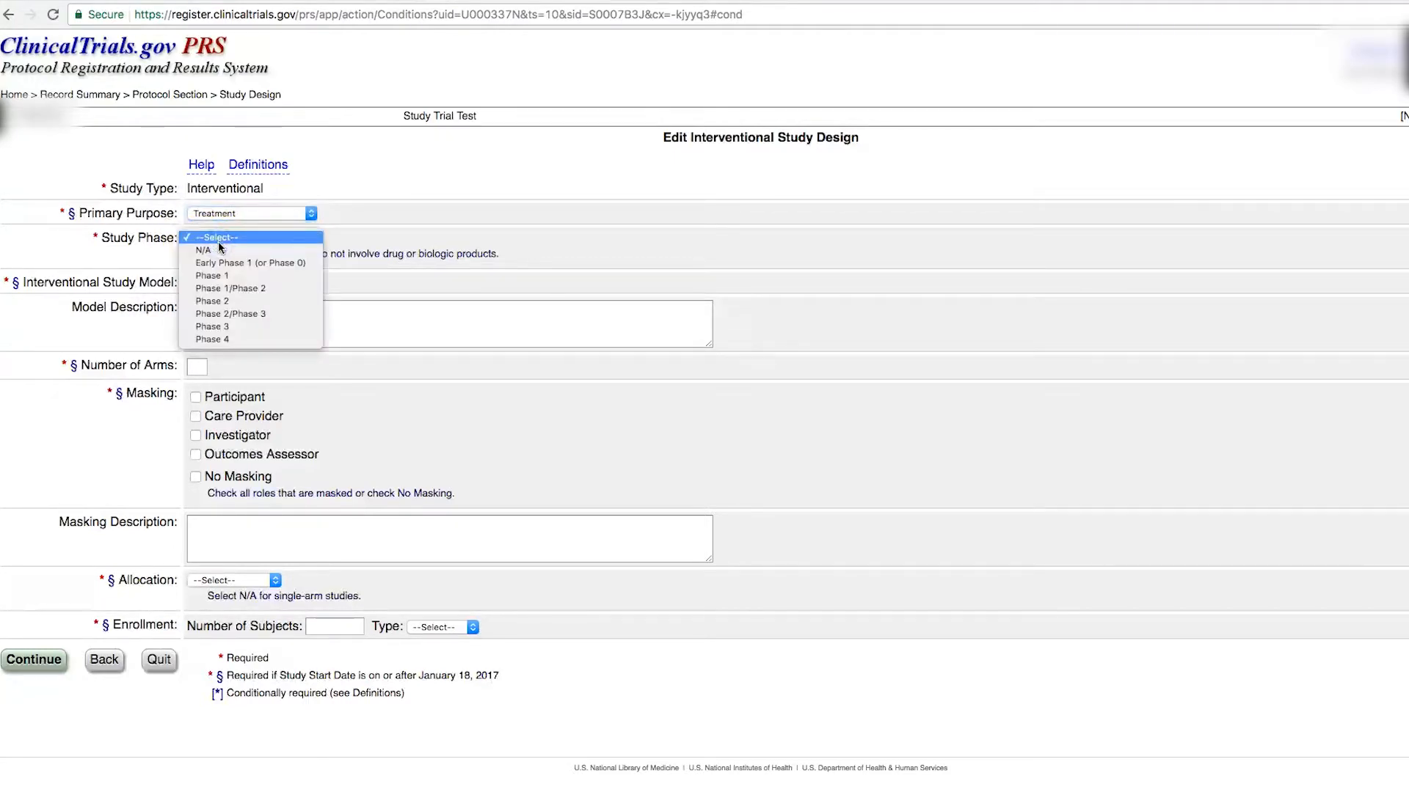
{"action": "left_click", "coordinate": [220, 277]}
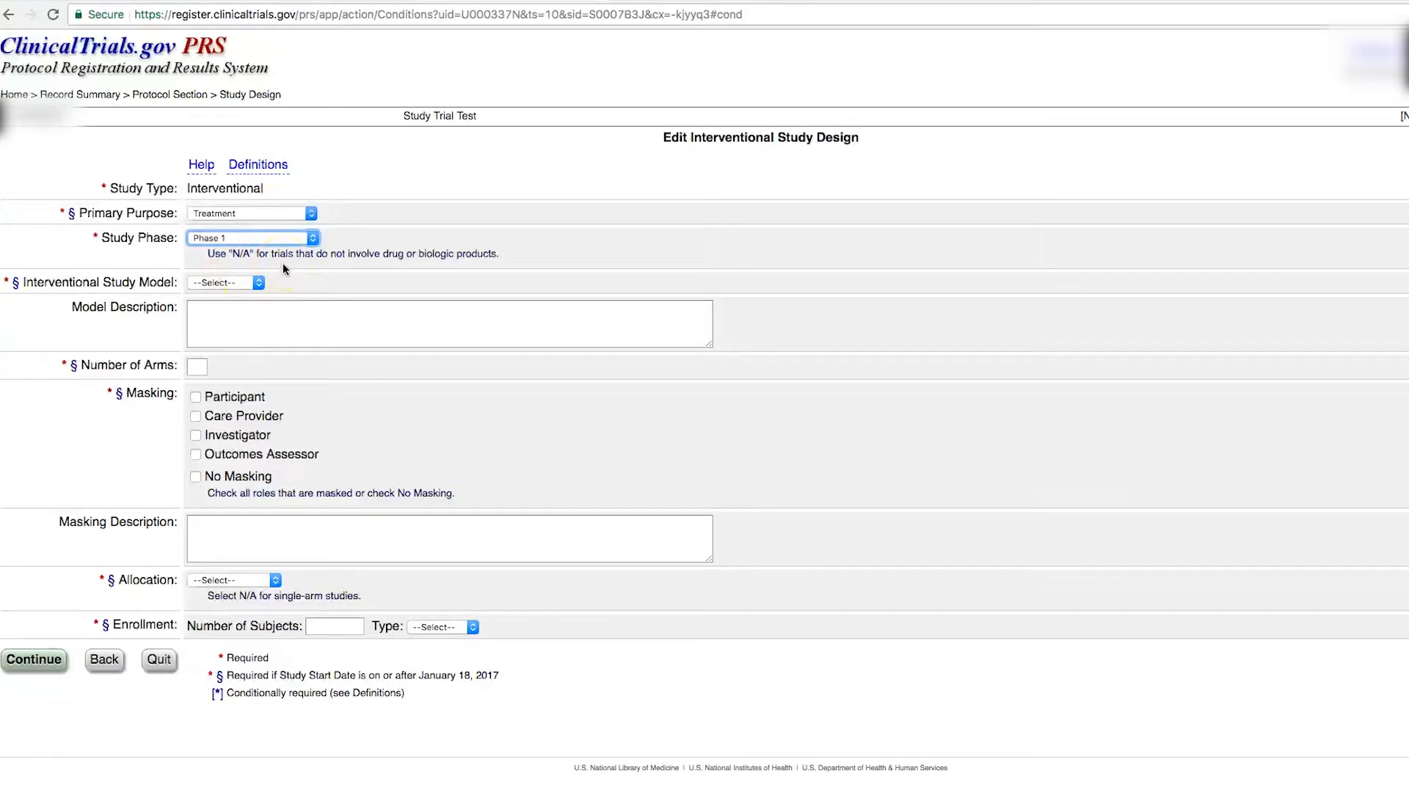
{"action": "left_click", "coordinate": [257, 284]}
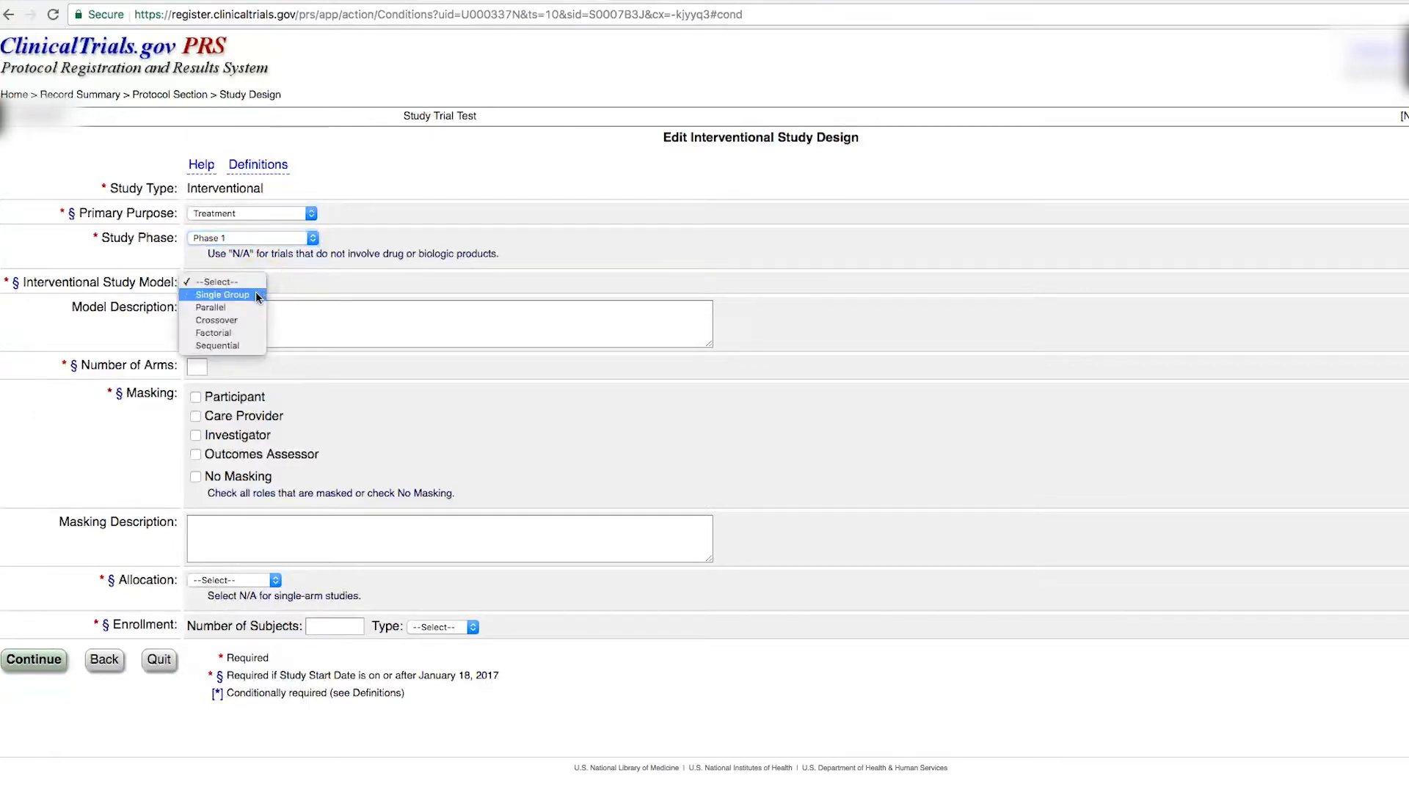
{"action": "left_click", "coordinate": [253, 303]}
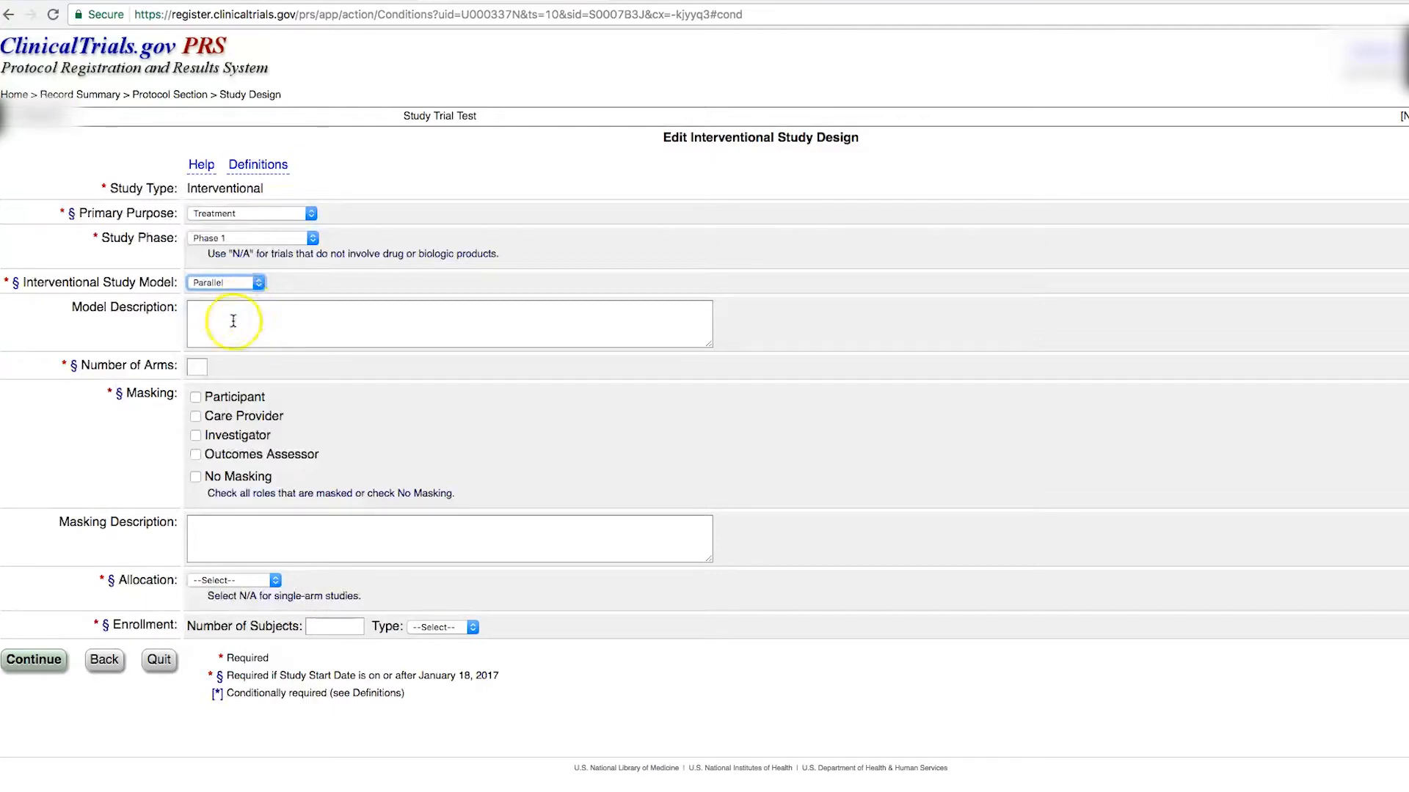
{"action": "left_click", "coordinate": [198, 371]}
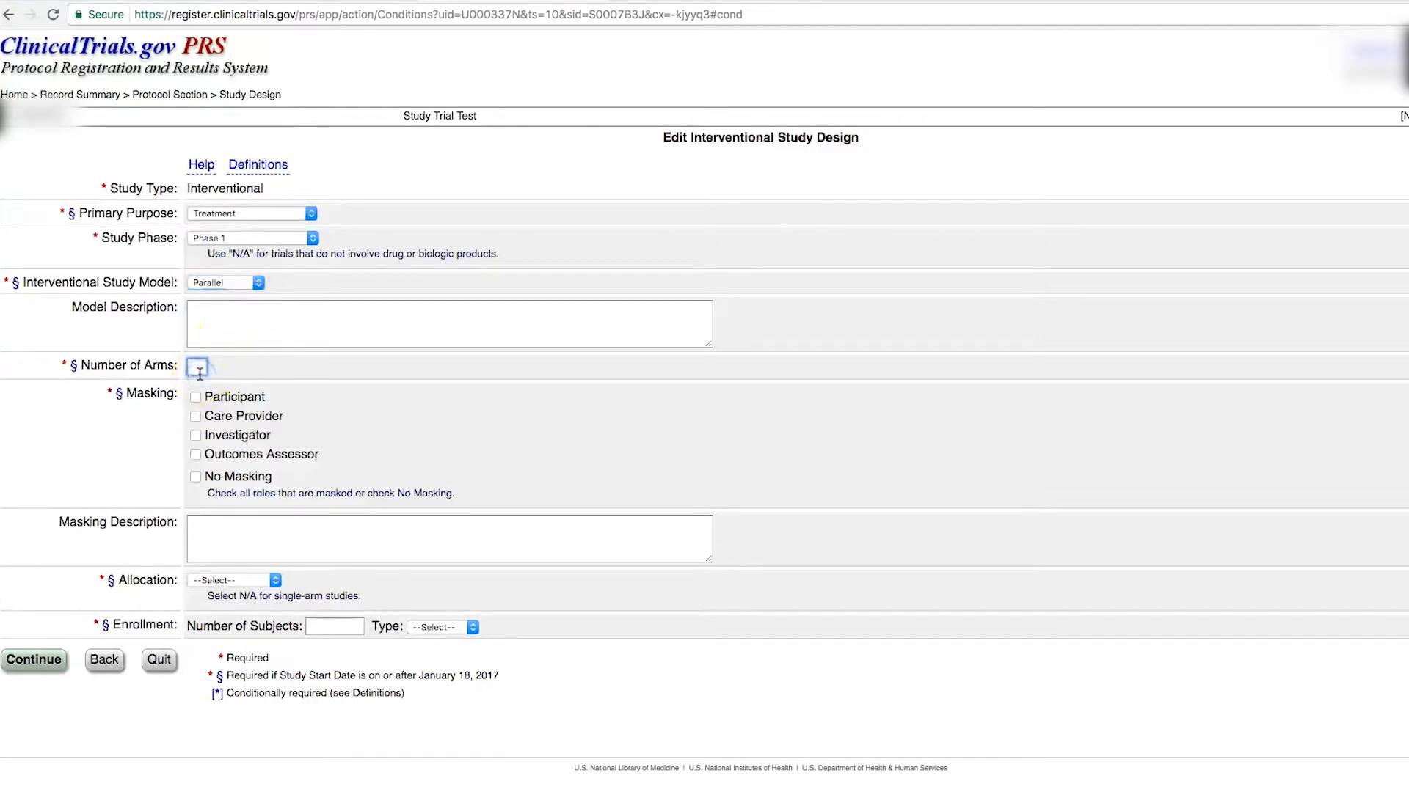
{"action": "type", "text": "2"}
Step: Mask participants and care providers, randomize allocation, set 100 anticipated enrollment, and save
{"action": "left_click", "coordinate": [195, 416]}
{"action": "left_click", "coordinate": [195, 397]}
{"action": "left_click", "coordinate": [276, 581]}
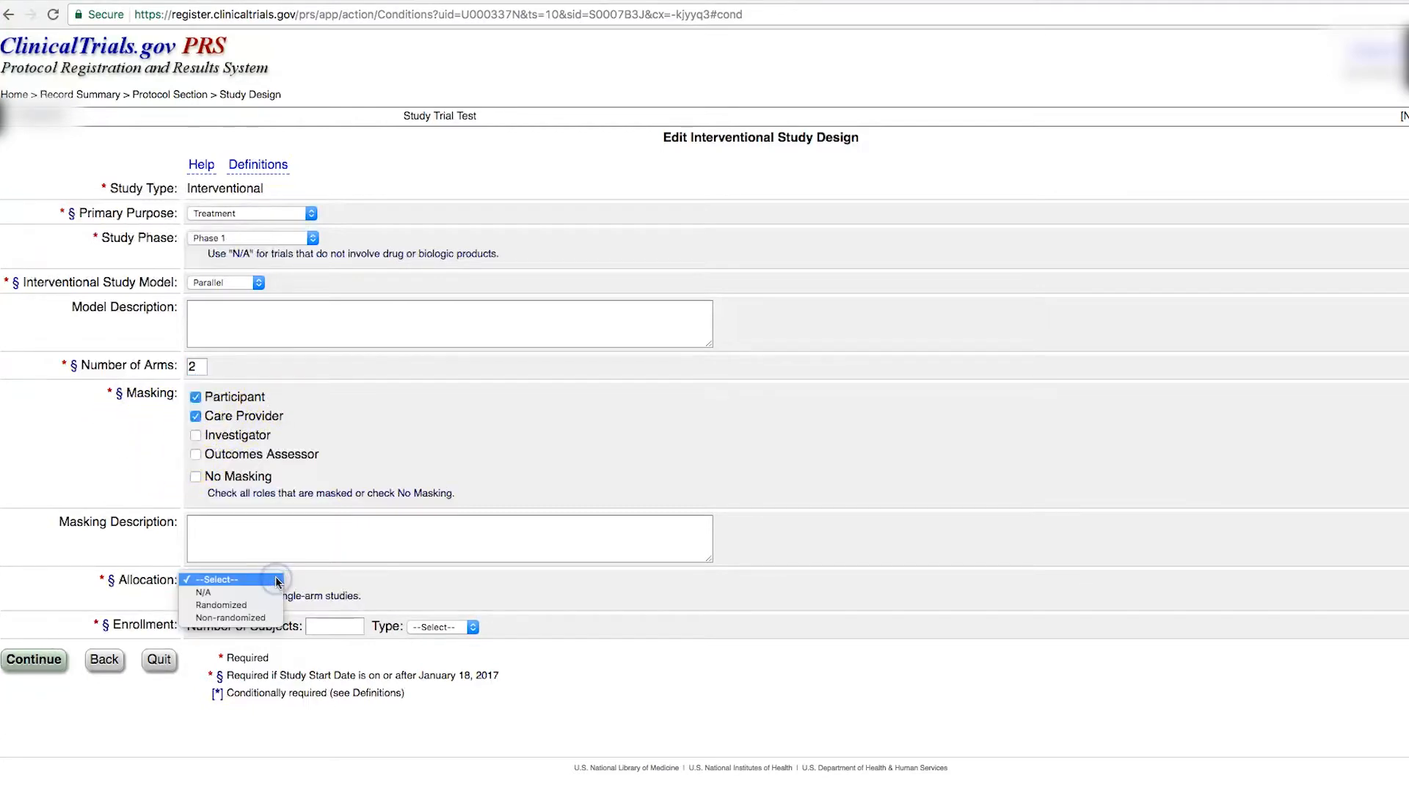
{"action": "left_click", "coordinate": [272, 605]}
{"action": "left_click", "coordinate": [332, 628]}
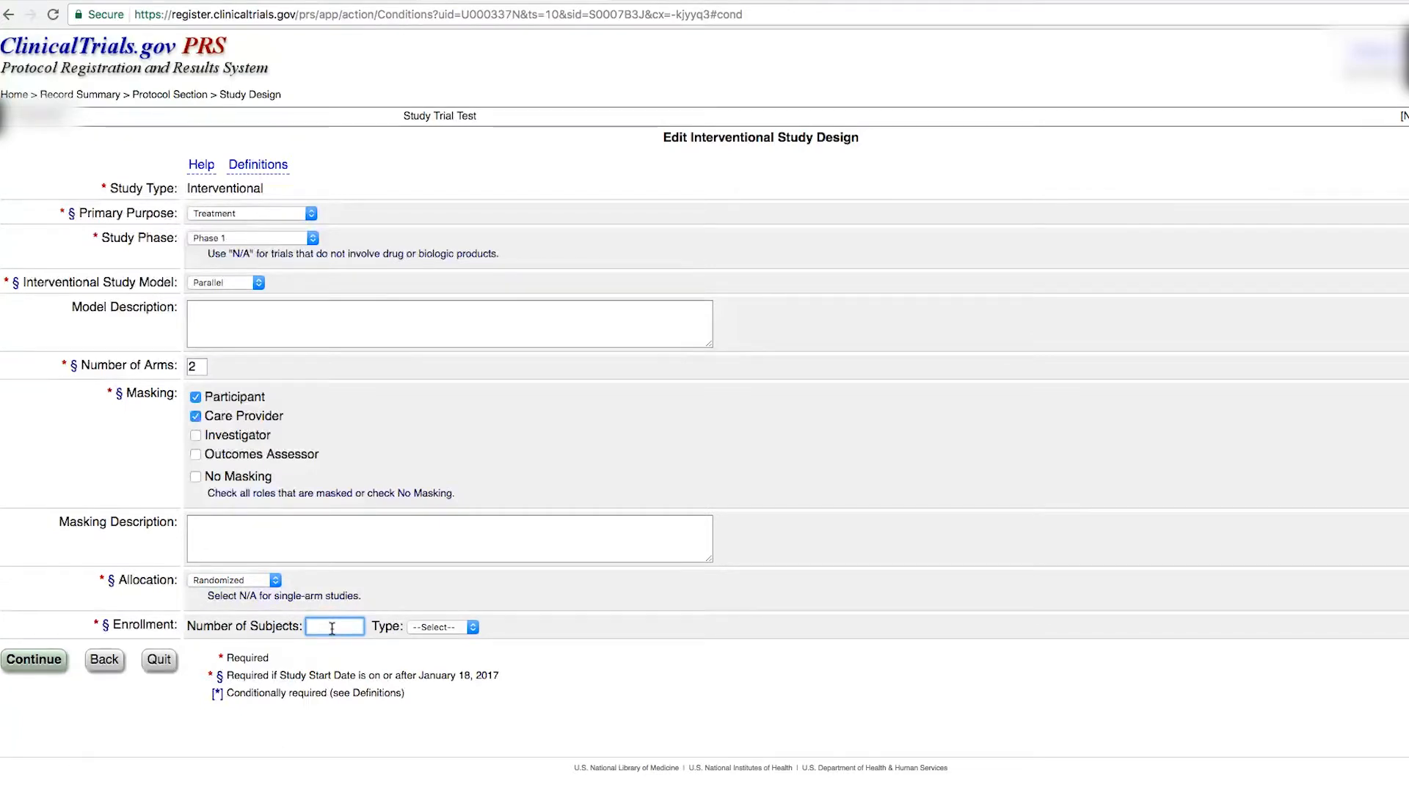
{"action": "left_click", "coordinate": [433, 627]}
{"action": "left_click", "coordinate": [475, 628]}
{"action": "left_click", "coordinate": [449, 643]}
{"action": "left_click", "coordinate": [335, 630]}
{"action": "left_click", "coordinate": [33, 663]}
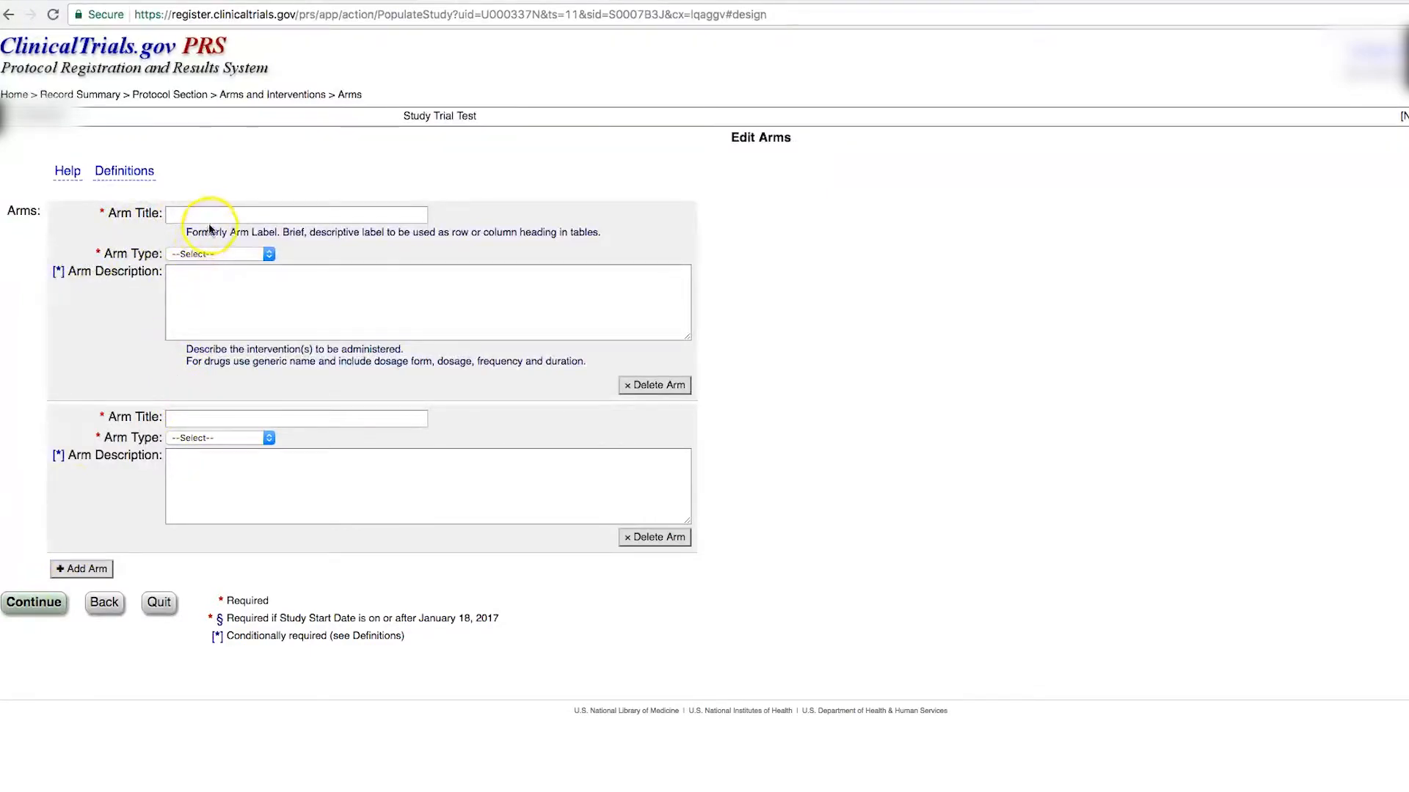
Step: Enter arms 'Drug Arm' as Experimental and 'Placebo arm' as Placebo Comparator, and save
{"action": "left_click", "coordinate": [210, 215]}
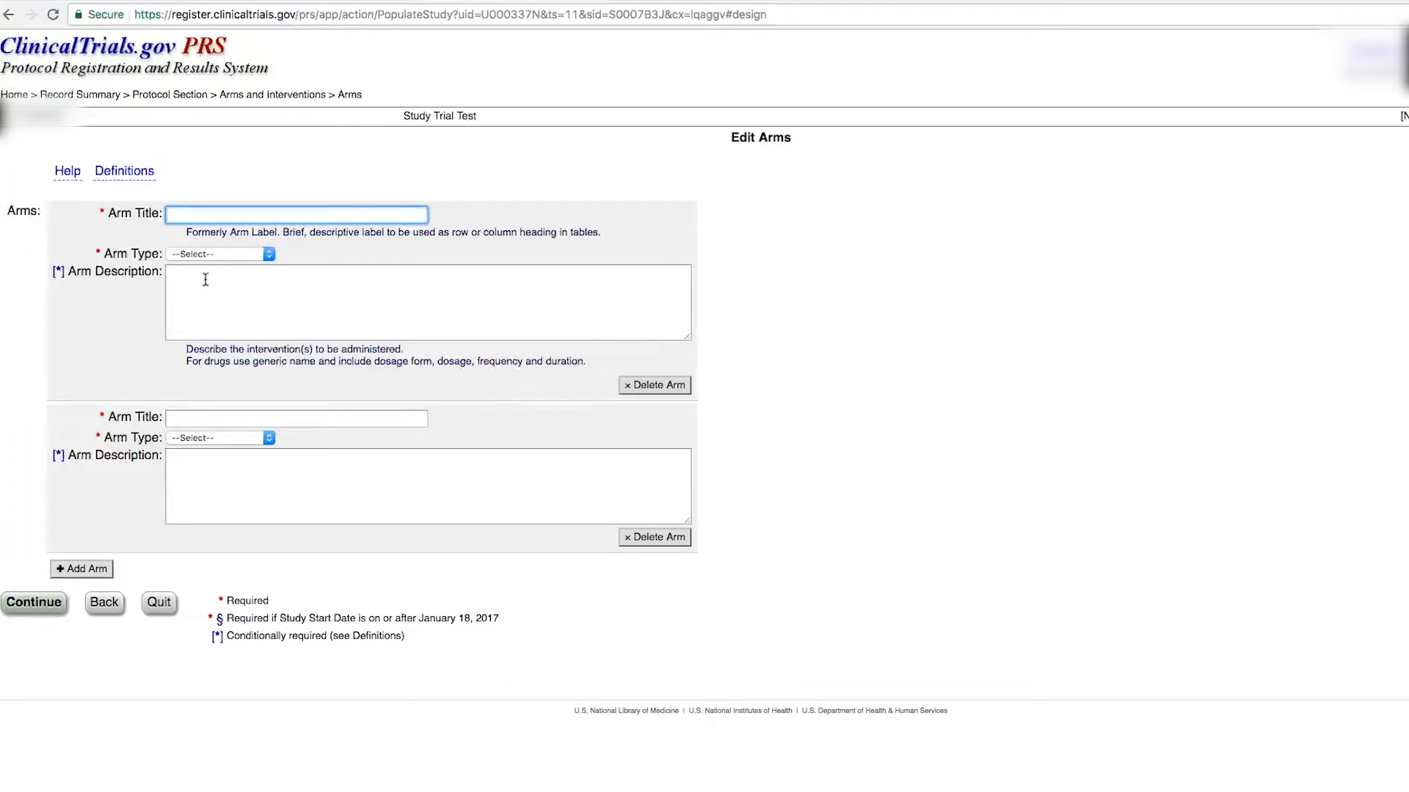
{"action": "type", "text": "Drug Arm"}
{"action": "left_click", "coordinate": [199, 254]}
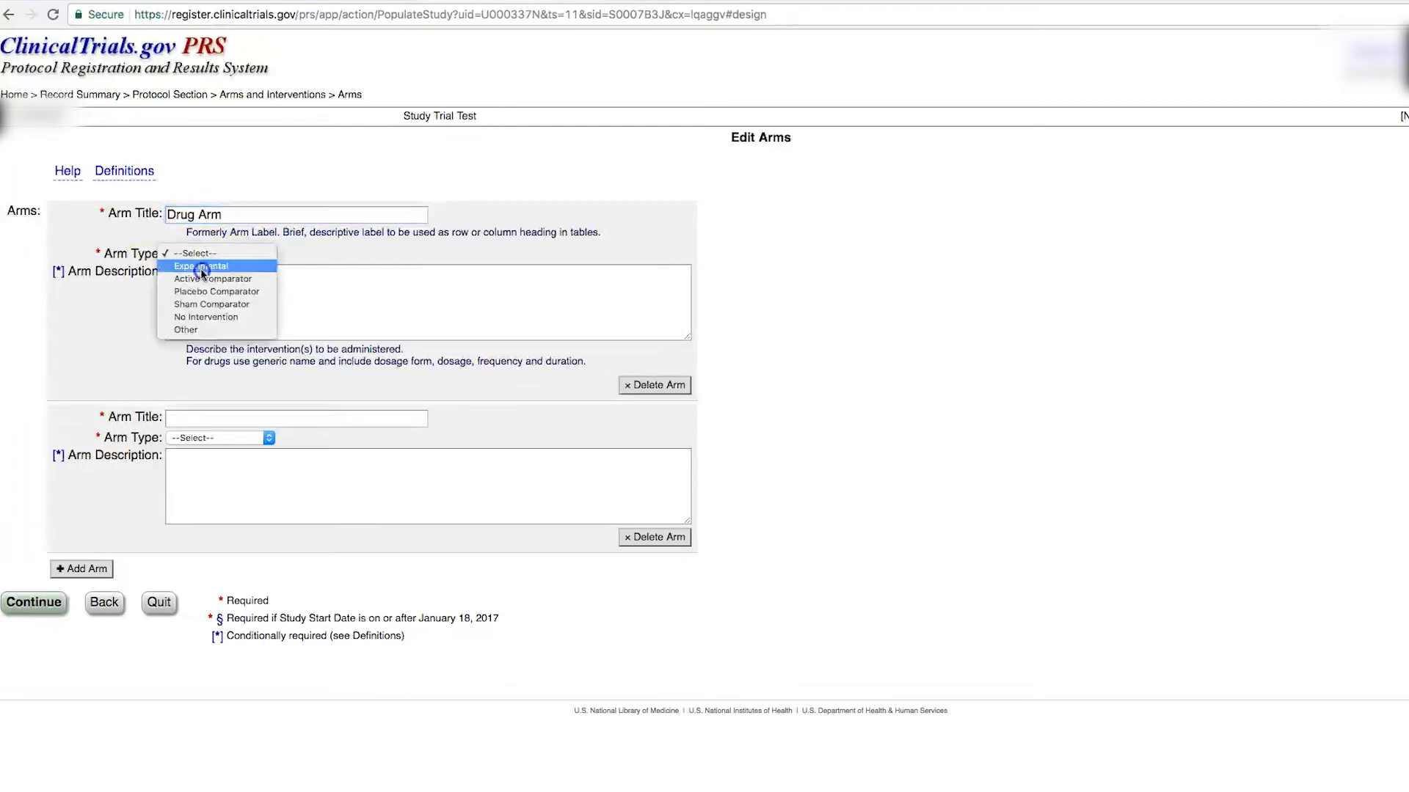
{"action": "left_click", "coordinate": [201, 270]}
{"action": "left_click", "coordinate": [211, 418]}
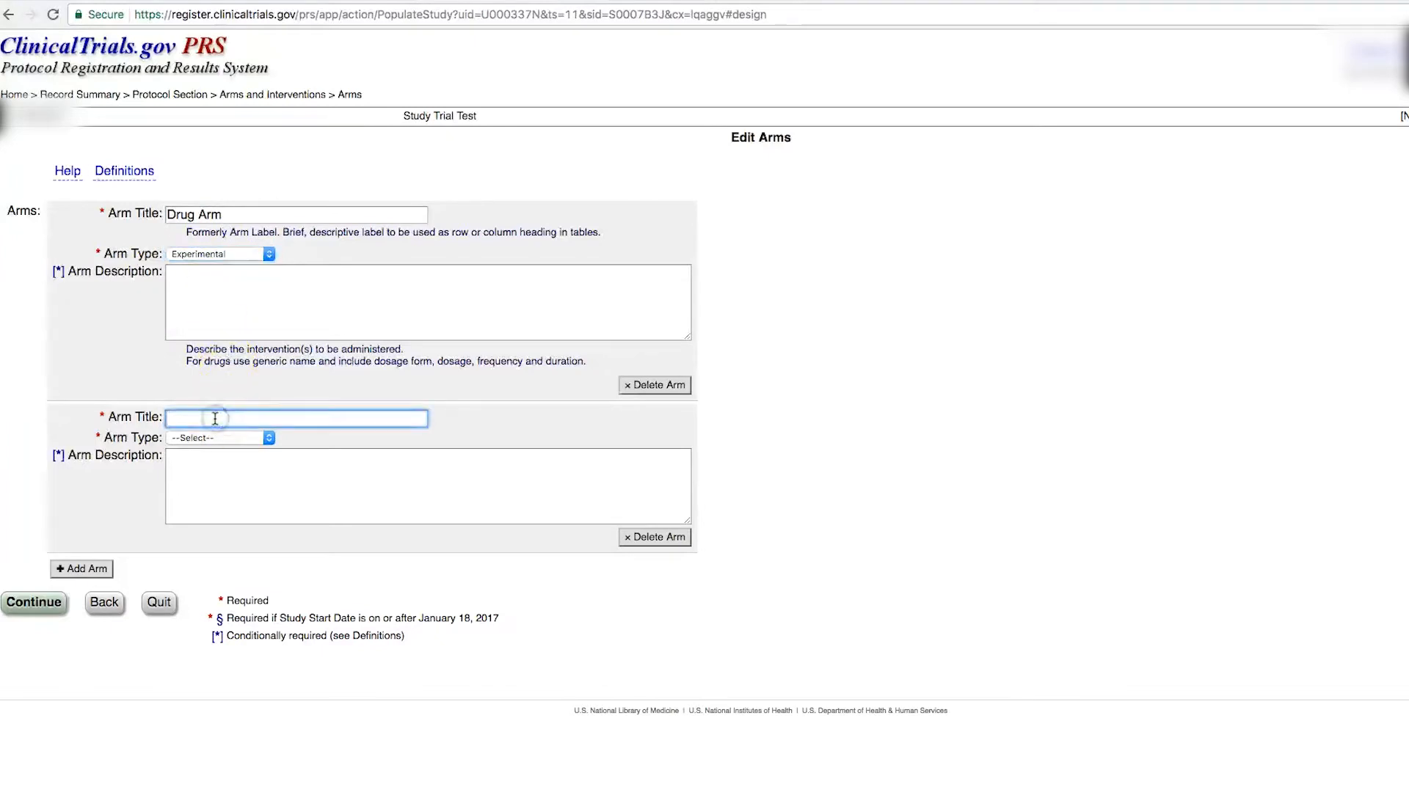
{"action": "type", "text": "Placebo arm"}
{"action": "key", "text": "Tab"}
{"action": "key", "text": "p"}
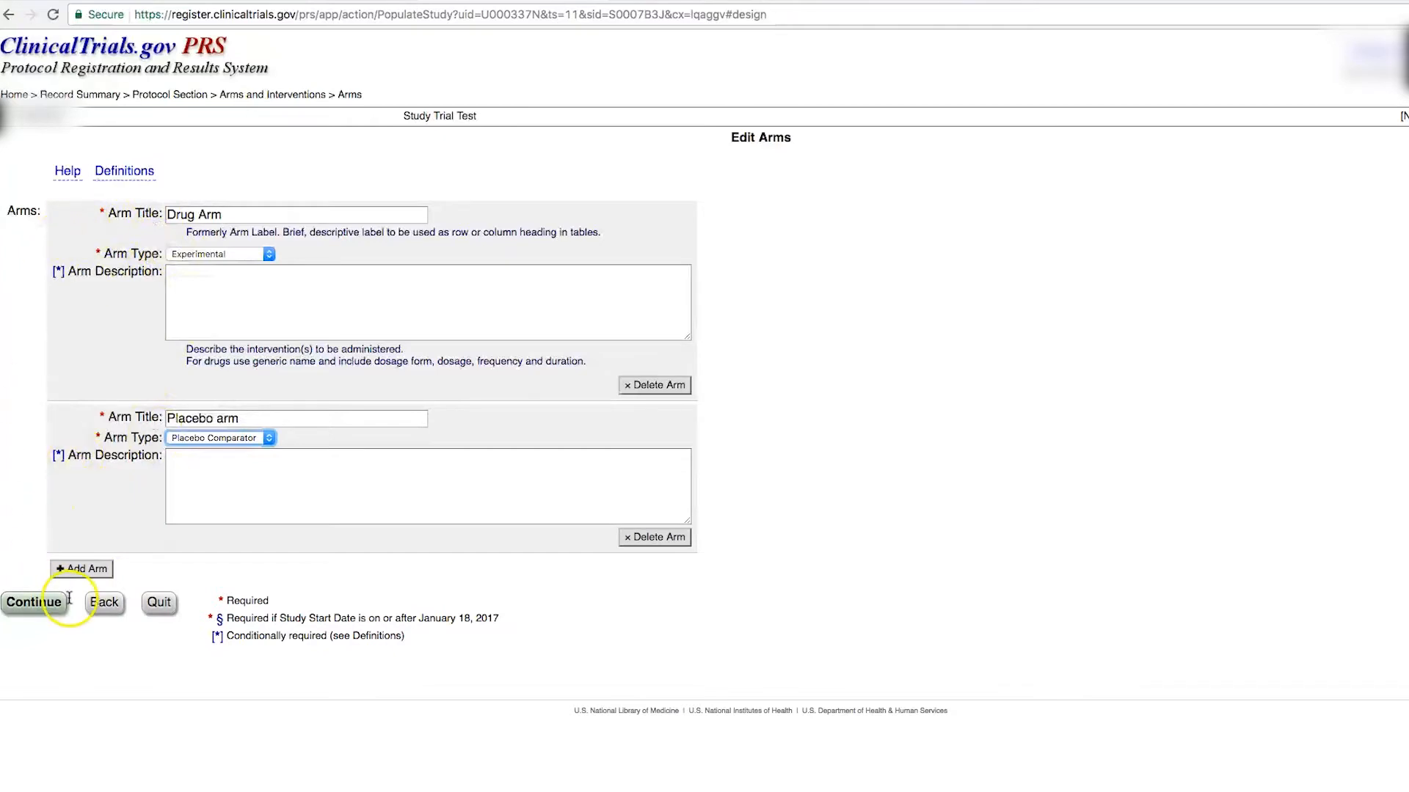
{"action": "left_click", "coordinate": [83, 572]}
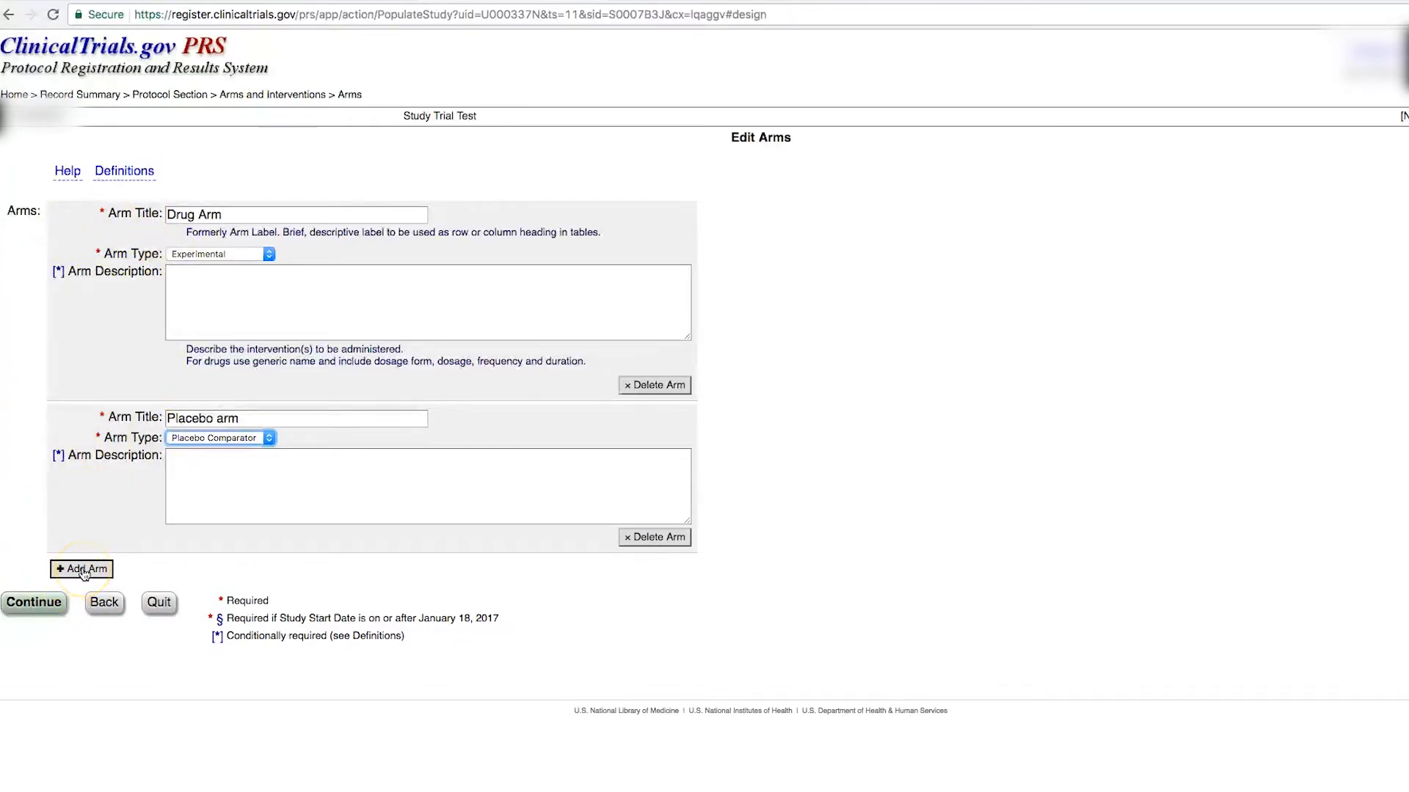
{"action": "left_click", "coordinate": [142, 340]}
Step: Add a Drug-type intervention named ABC13
{"action": "left_click", "coordinate": [52, 614]}
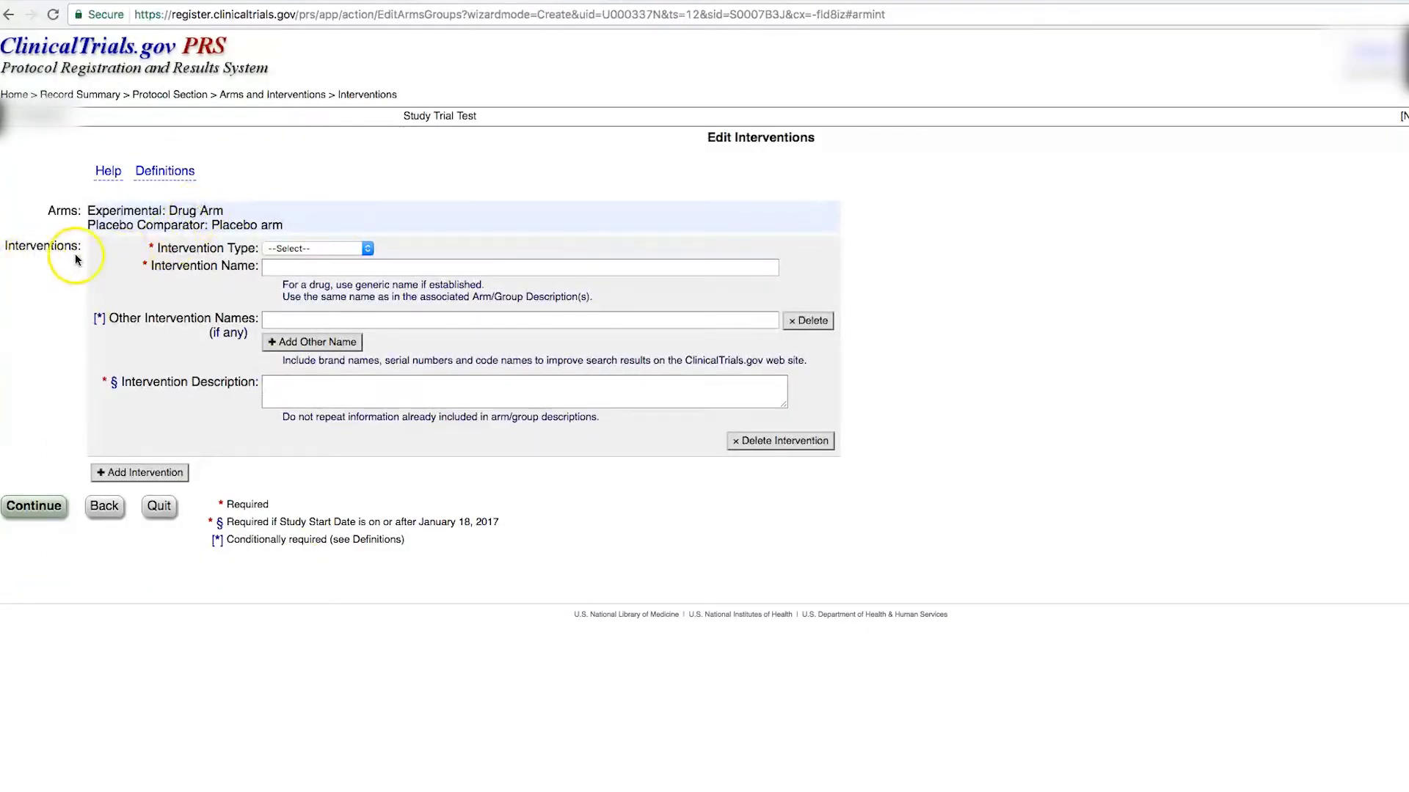
{"action": "left_click", "coordinate": [368, 249]}
{"action": "left_click", "coordinate": [367, 261]}
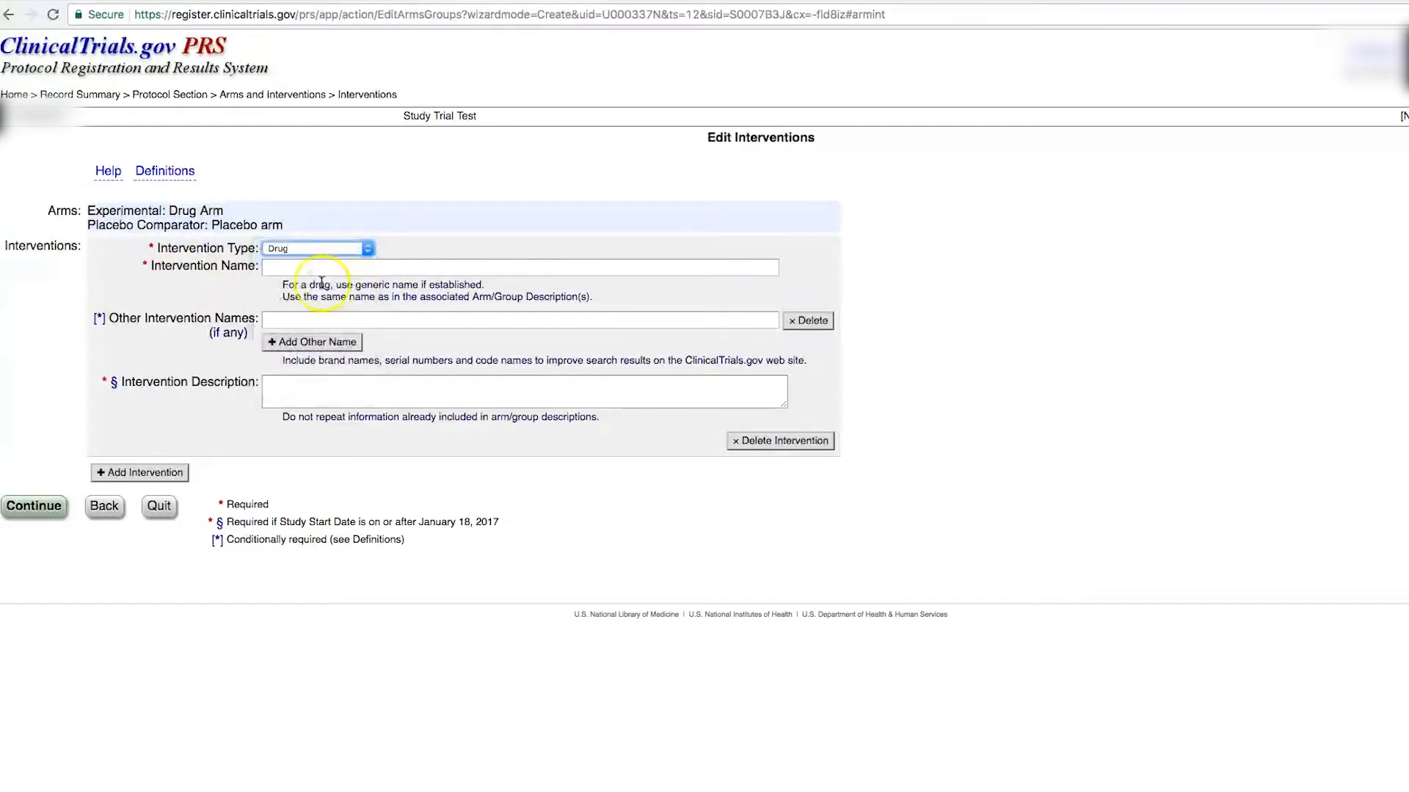
{"action": "left_click", "coordinate": [299, 268]}
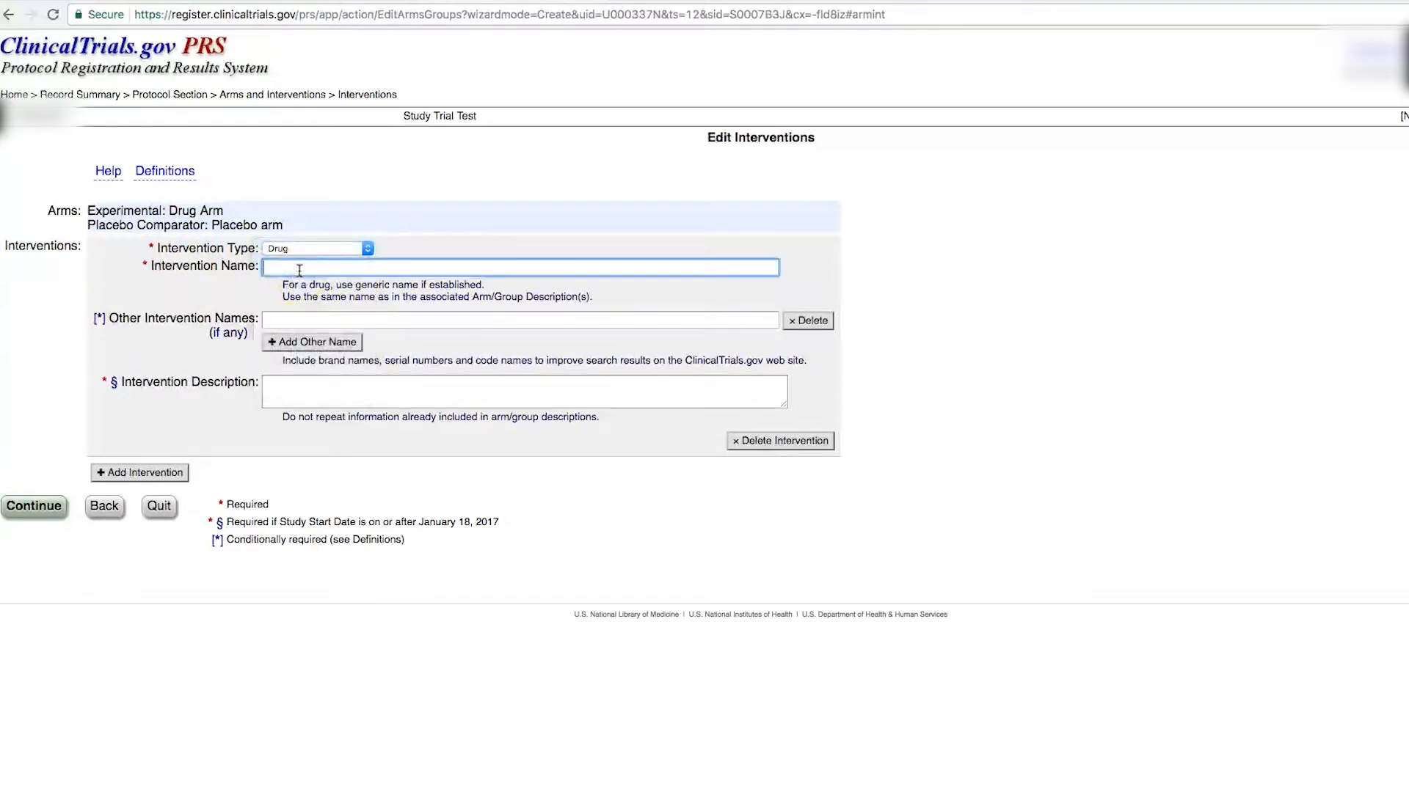
{"action": "type", "text": "ABC"}
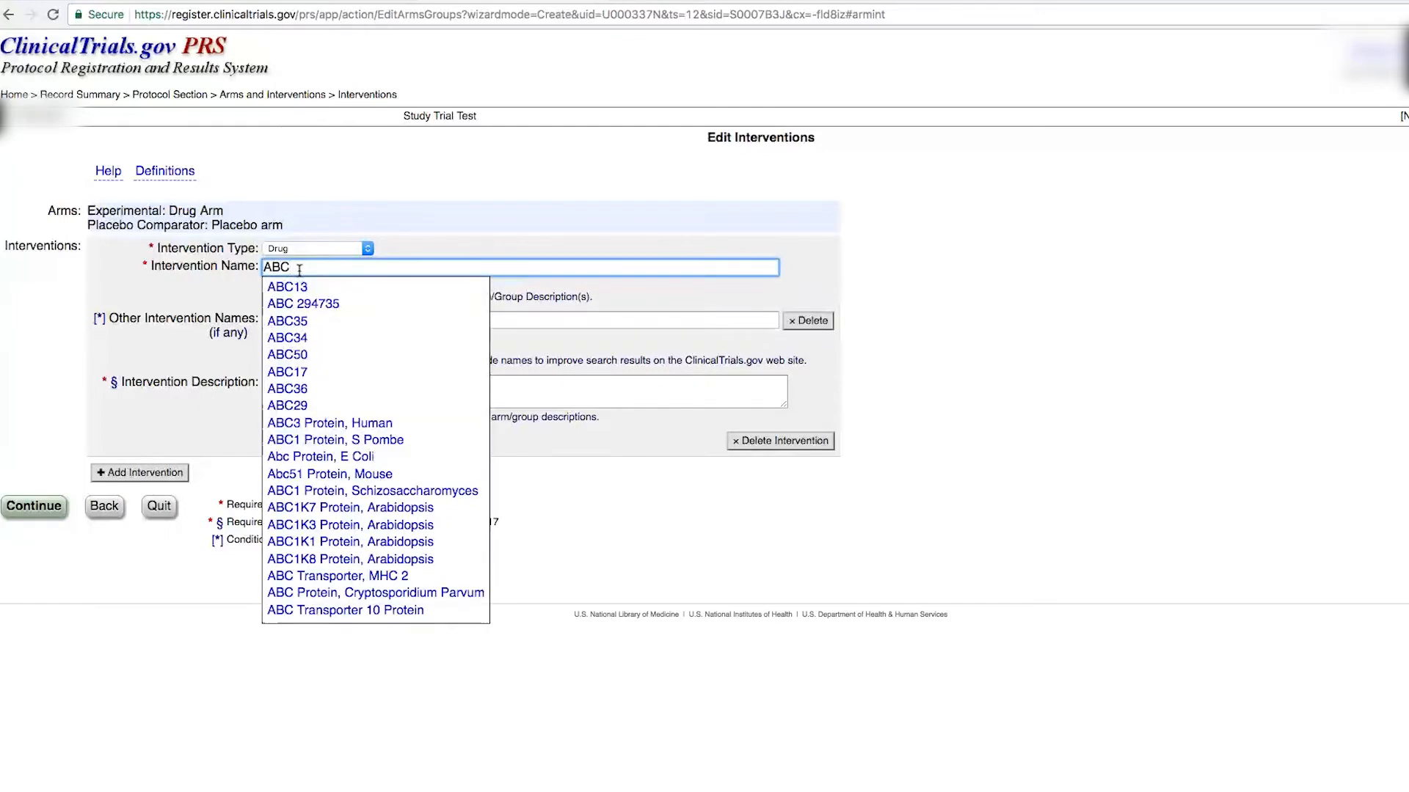
{"action": "left_click", "coordinate": [287, 287]}
{"action": "left_click", "coordinate": [308, 321]}
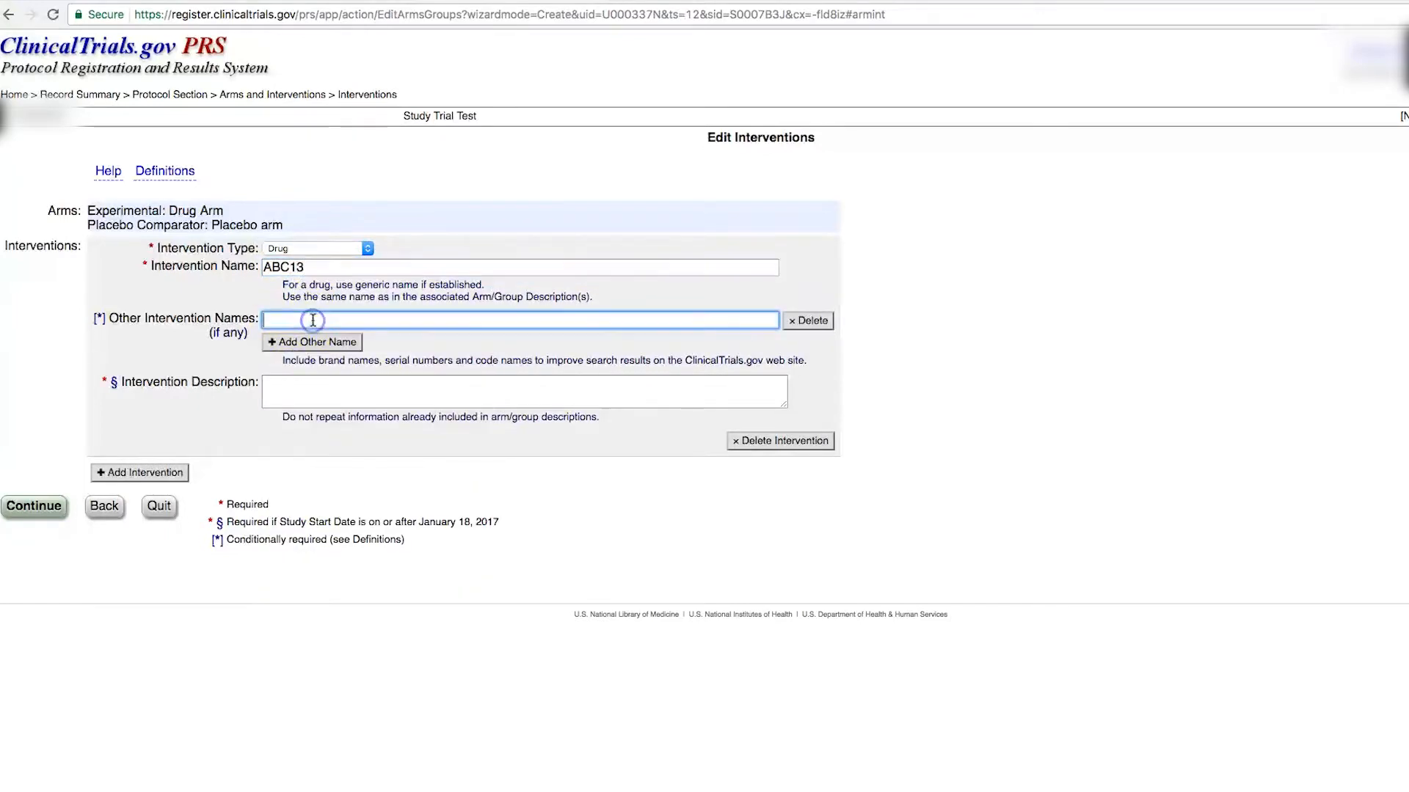
{"action": "left_click", "coordinate": [314, 270]}
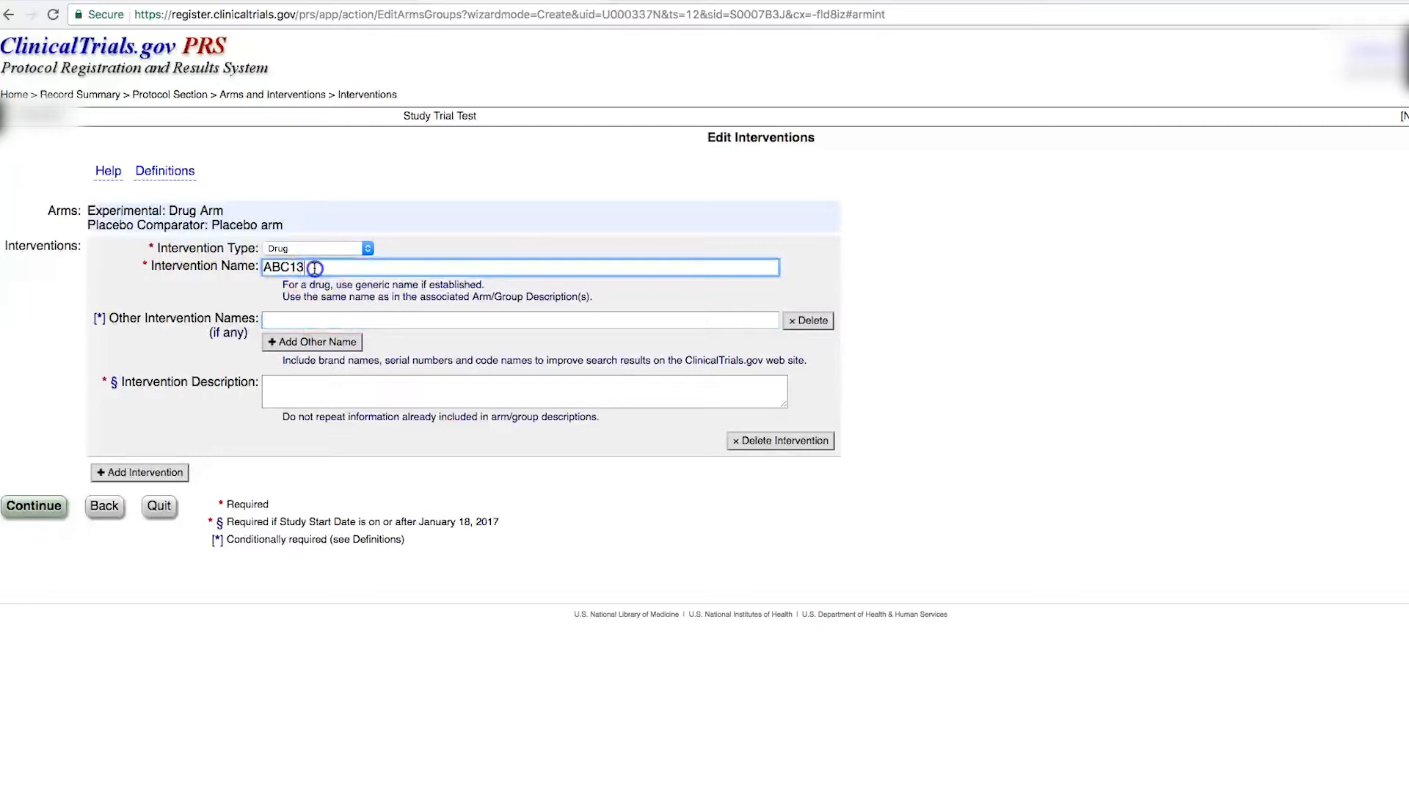
{"action": "left_click", "coordinate": [300, 320]}
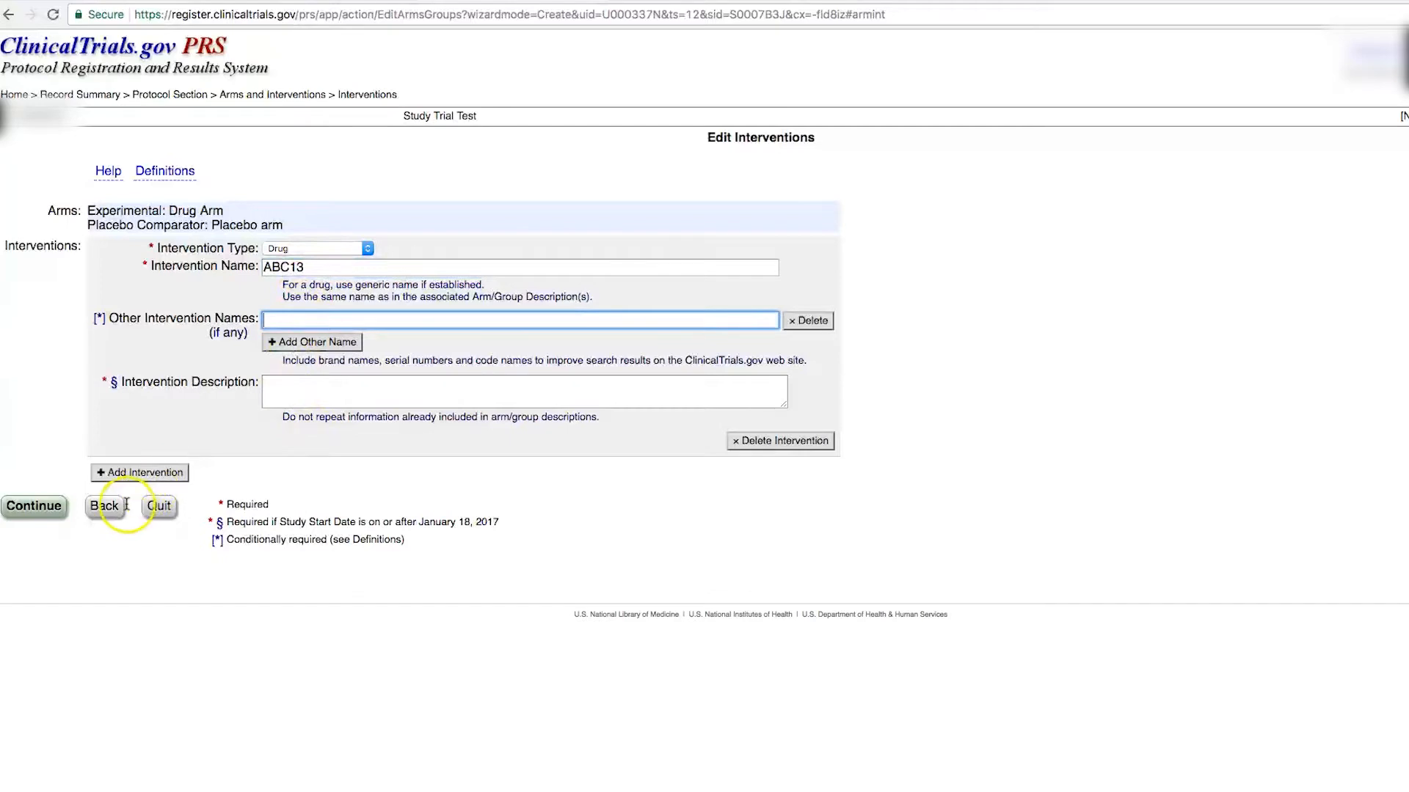
Step: Link ABC13 to the Drug Arm only in the arm/intervention cross-reference and save
{"action": "left_click", "coordinate": [35, 507]}
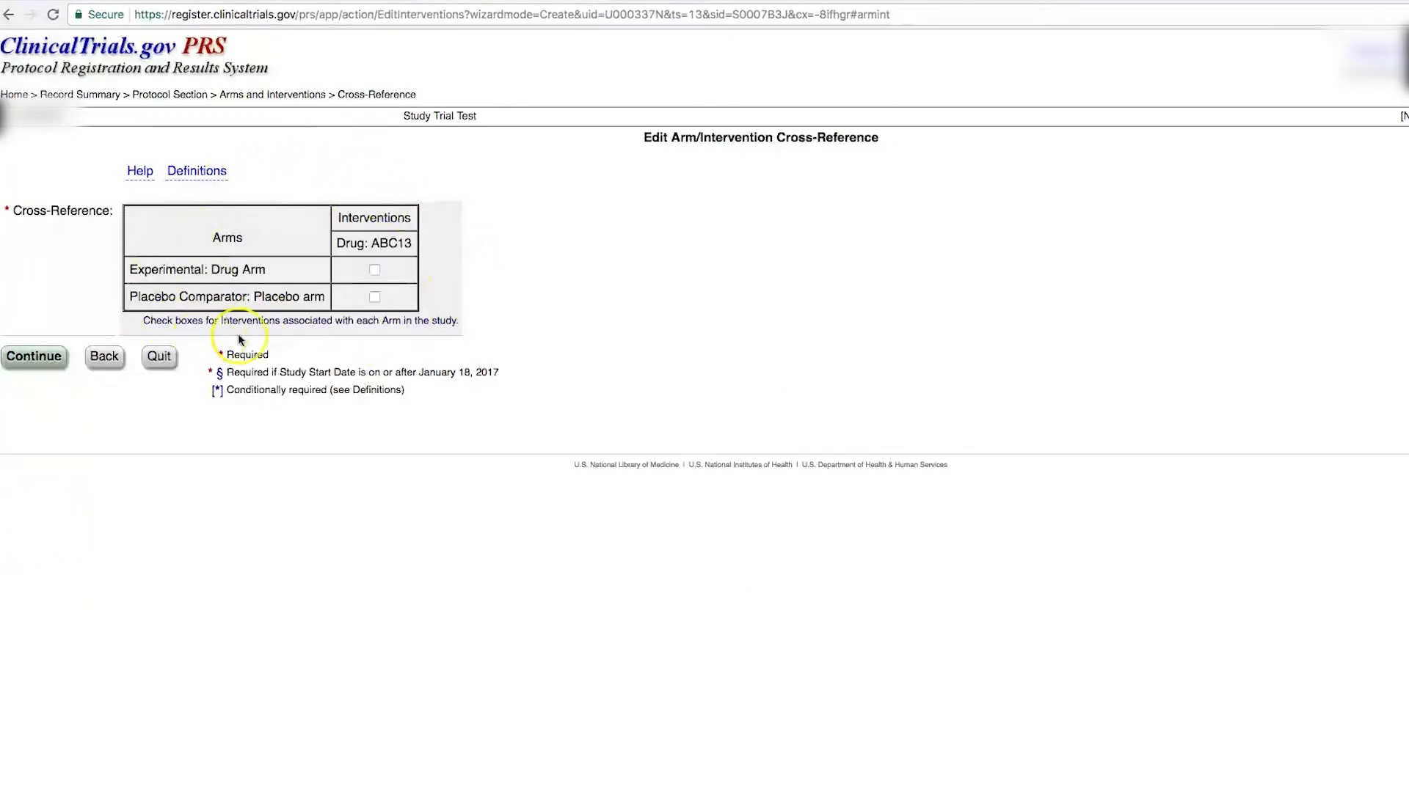
{"action": "left_click", "coordinate": [374, 270]}
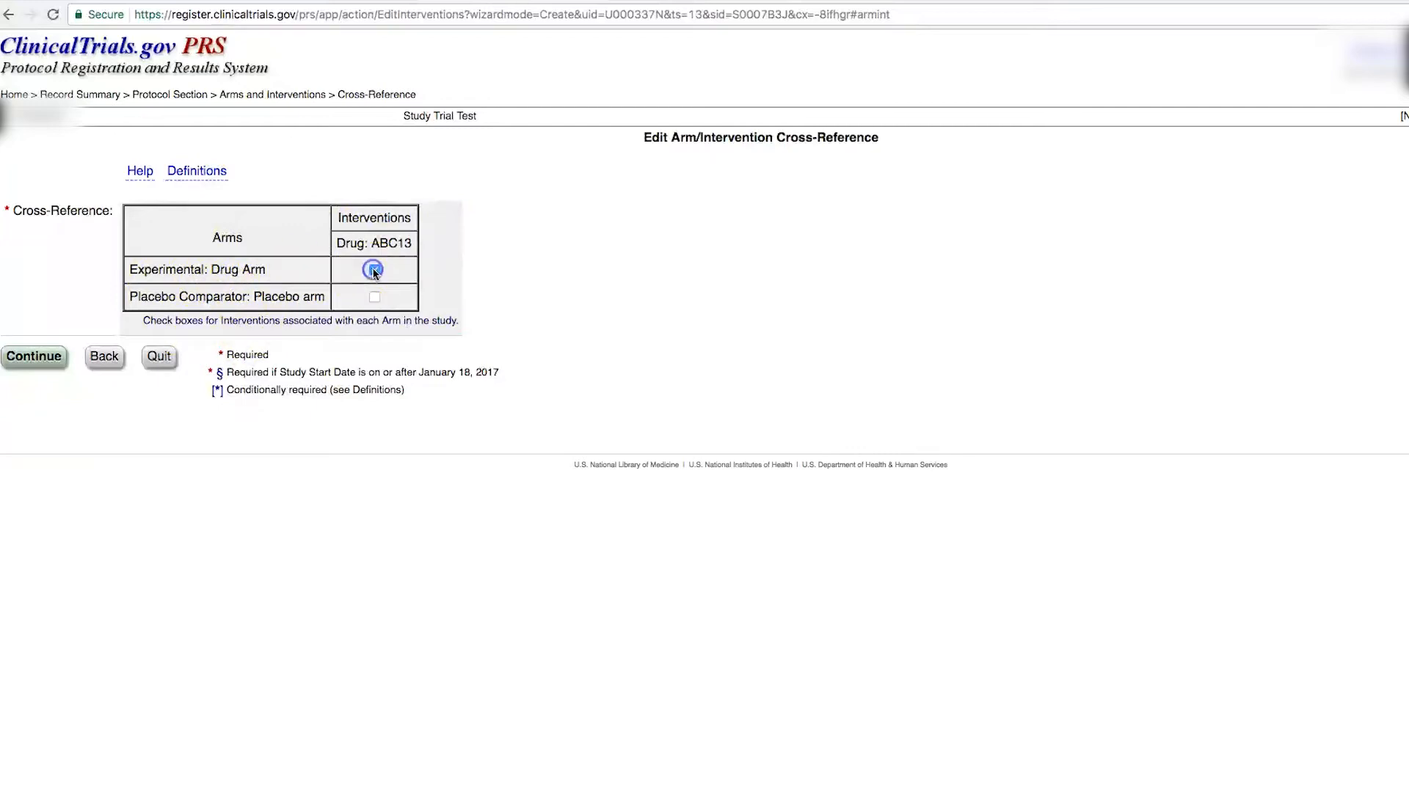
{"action": "left_click", "coordinate": [55, 357]}
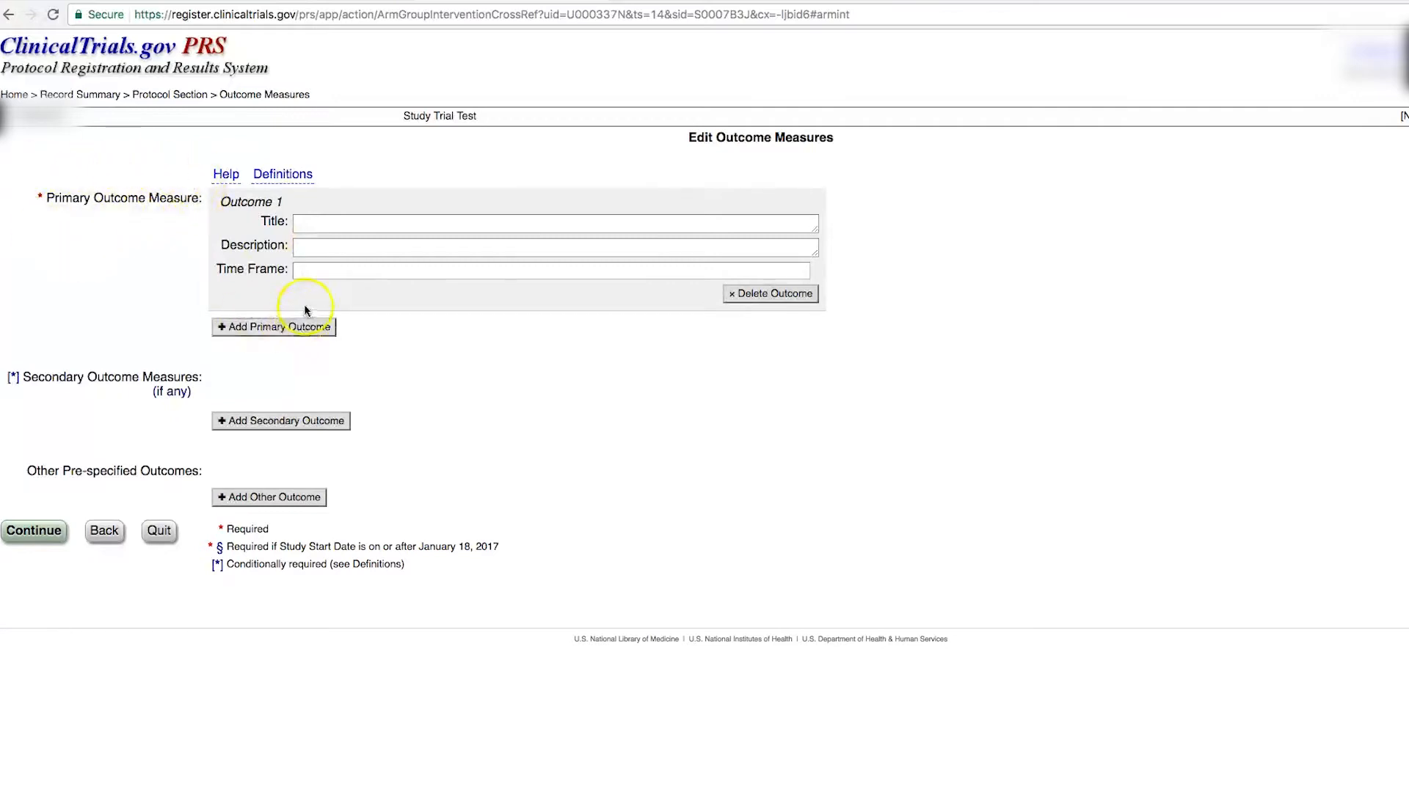
Step: Enter primary outcome 'Change in ABC enzime', baseline to 12 weeks, time frame 12 weeks, and save
{"action": "left_click", "coordinate": [329, 227]}
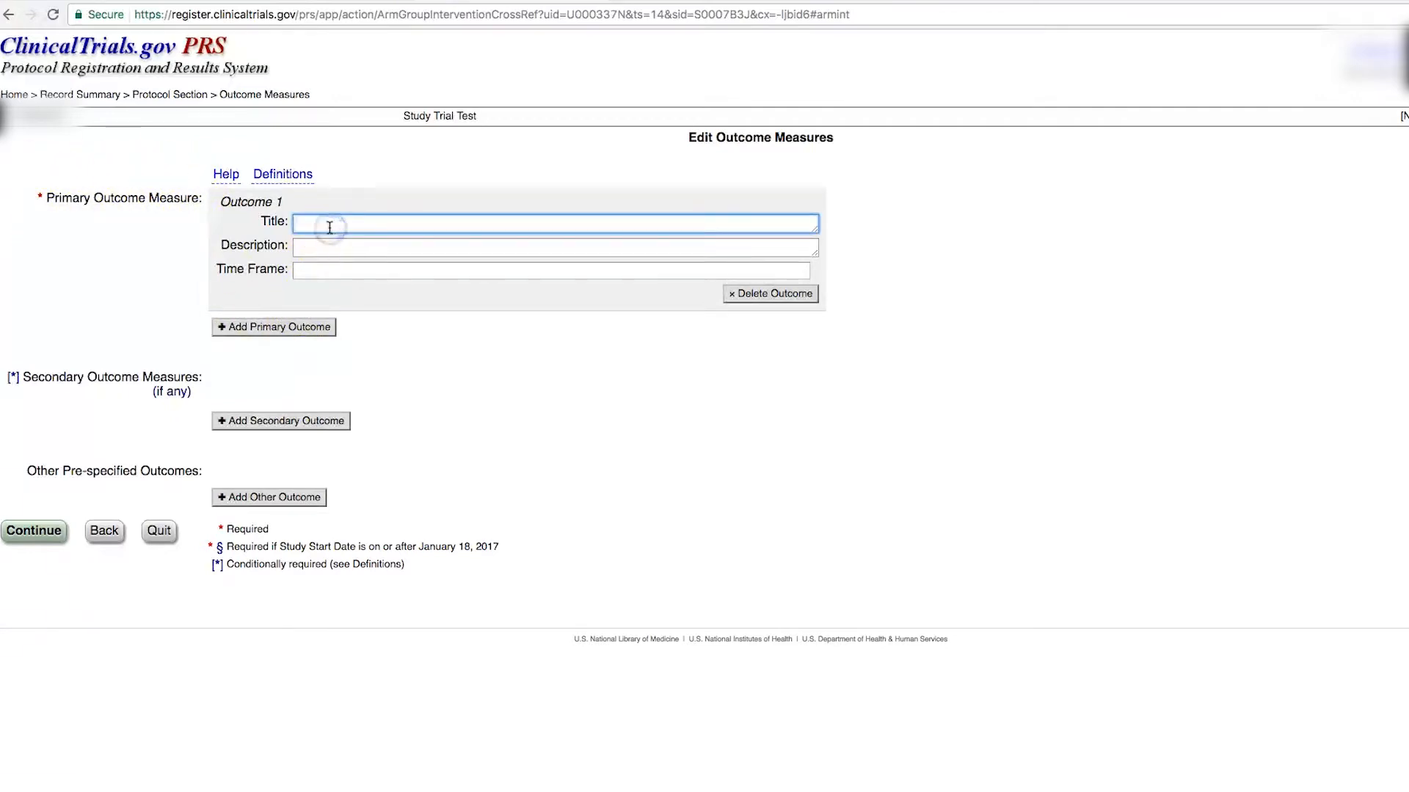
{"action": "left_click", "coordinate": [326, 251]}
{"action": "left_click", "coordinate": [323, 271]}
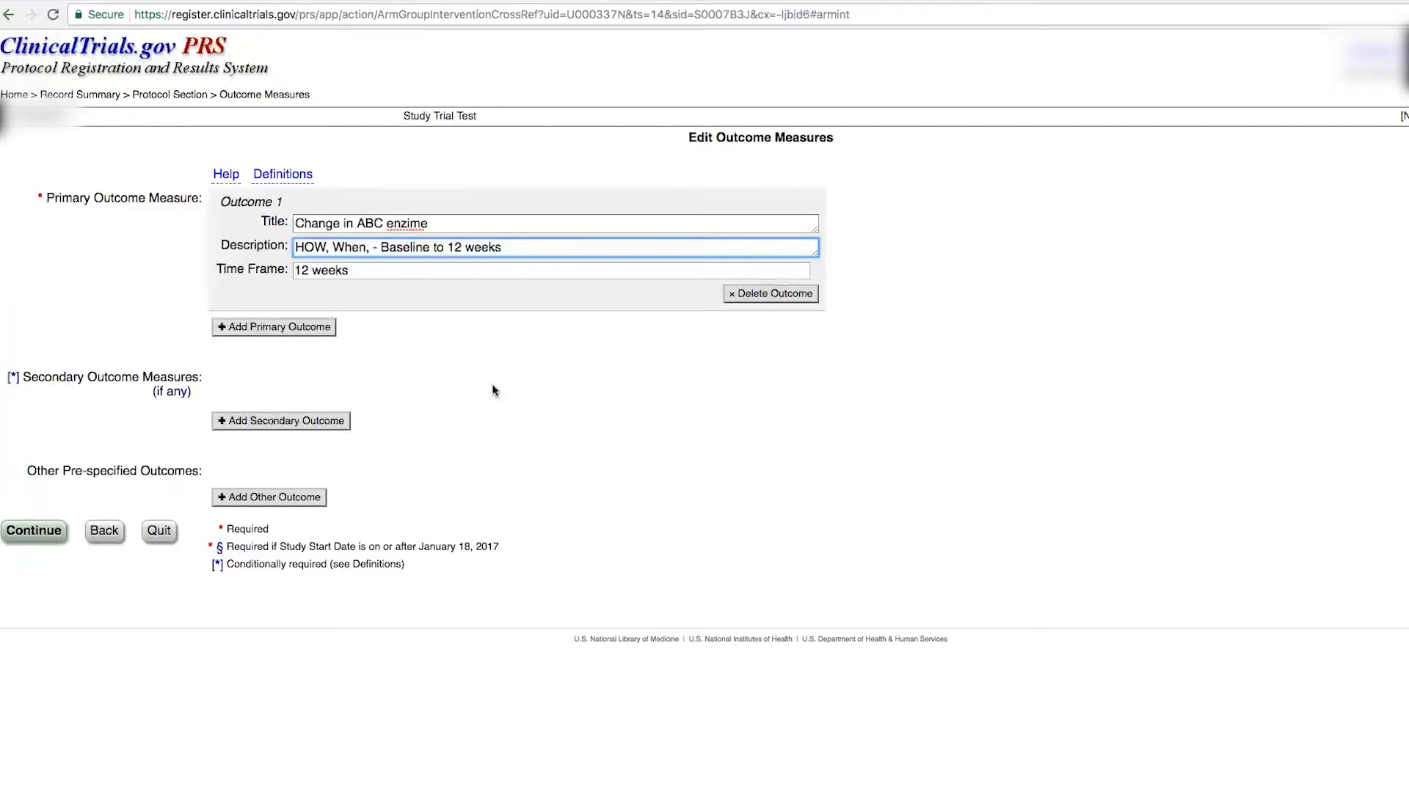
{"action": "left_click", "coordinate": [22, 532]}
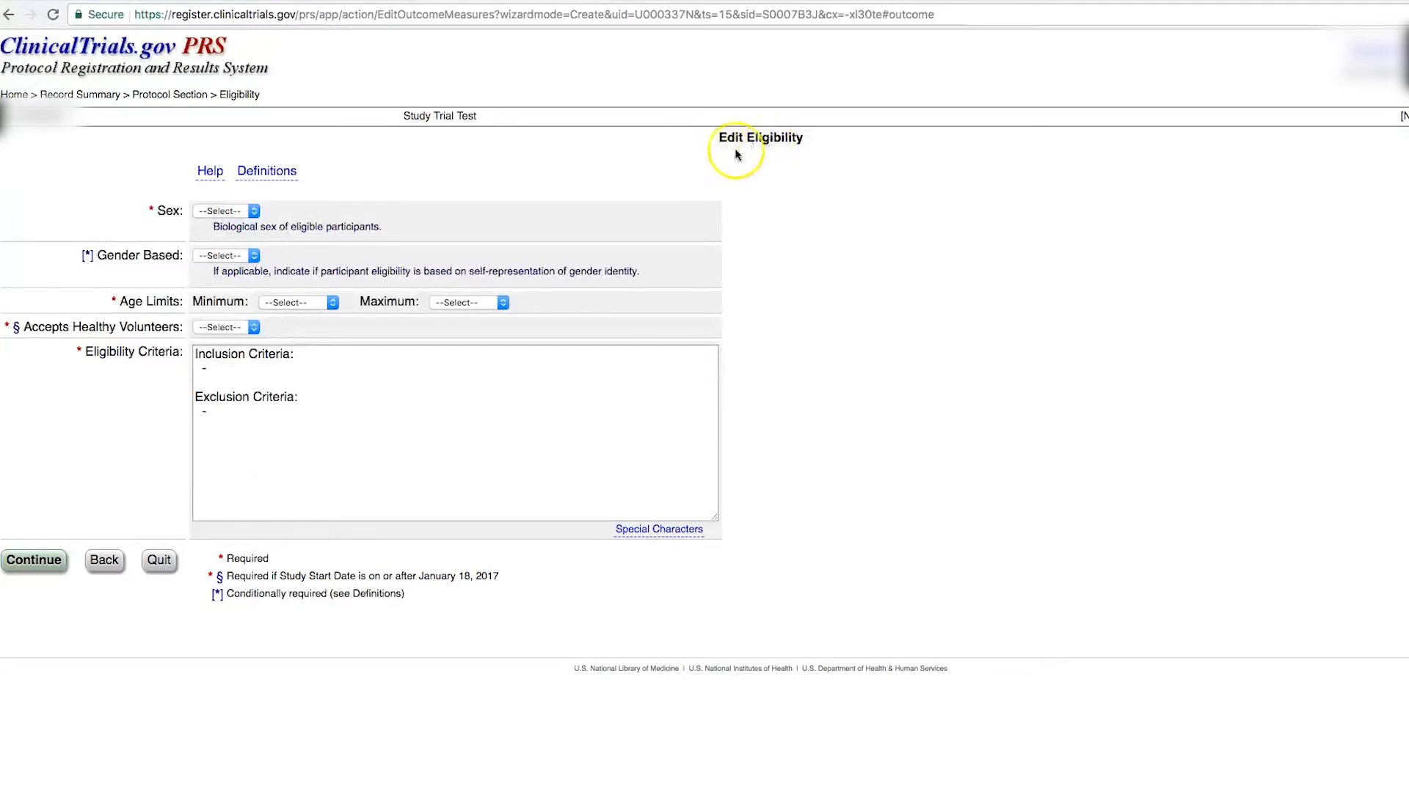
Step: Set sex to All, gender-based No, and age limits 18 to 65 years
{"action": "left_click", "coordinate": [256, 212]}
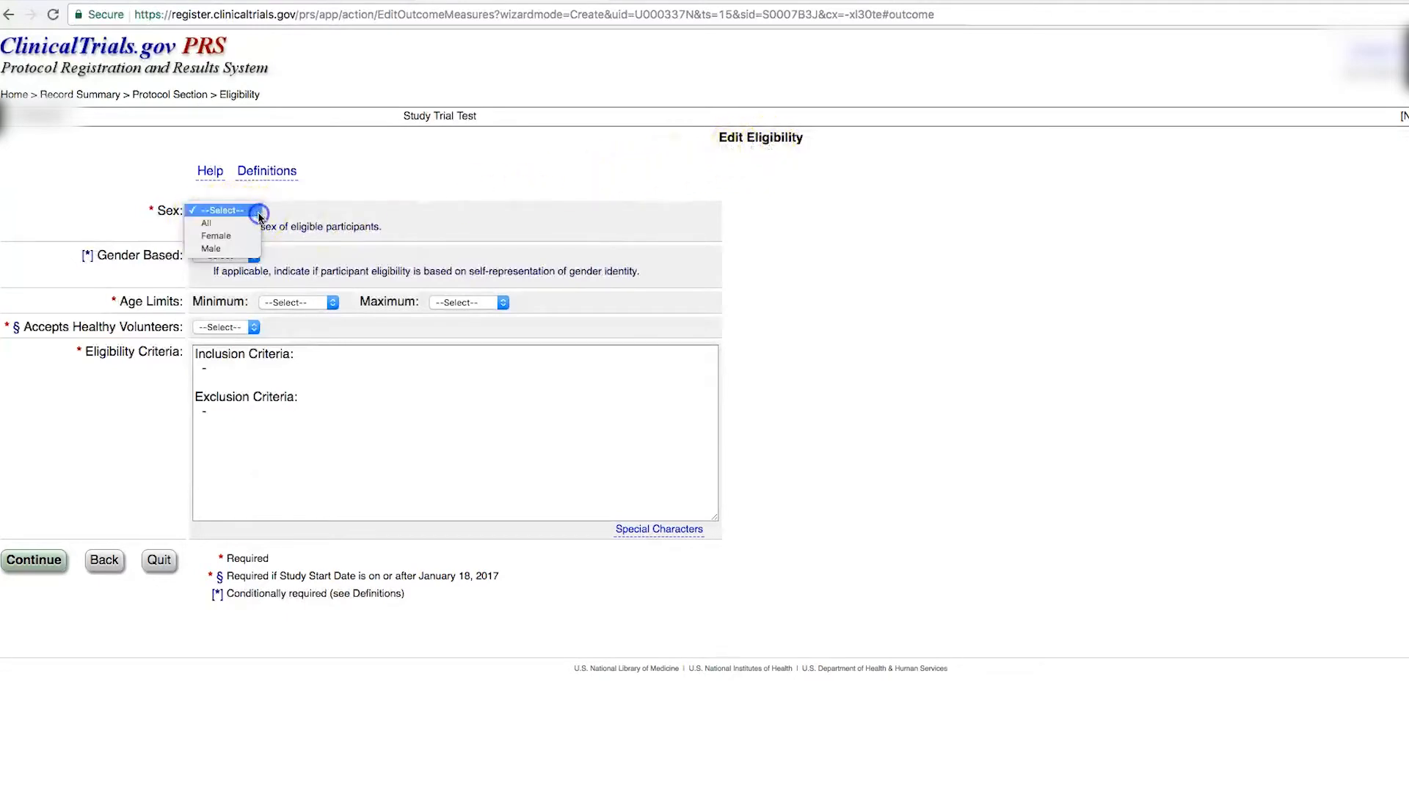
{"action": "left_click", "coordinate": [237, 231]}
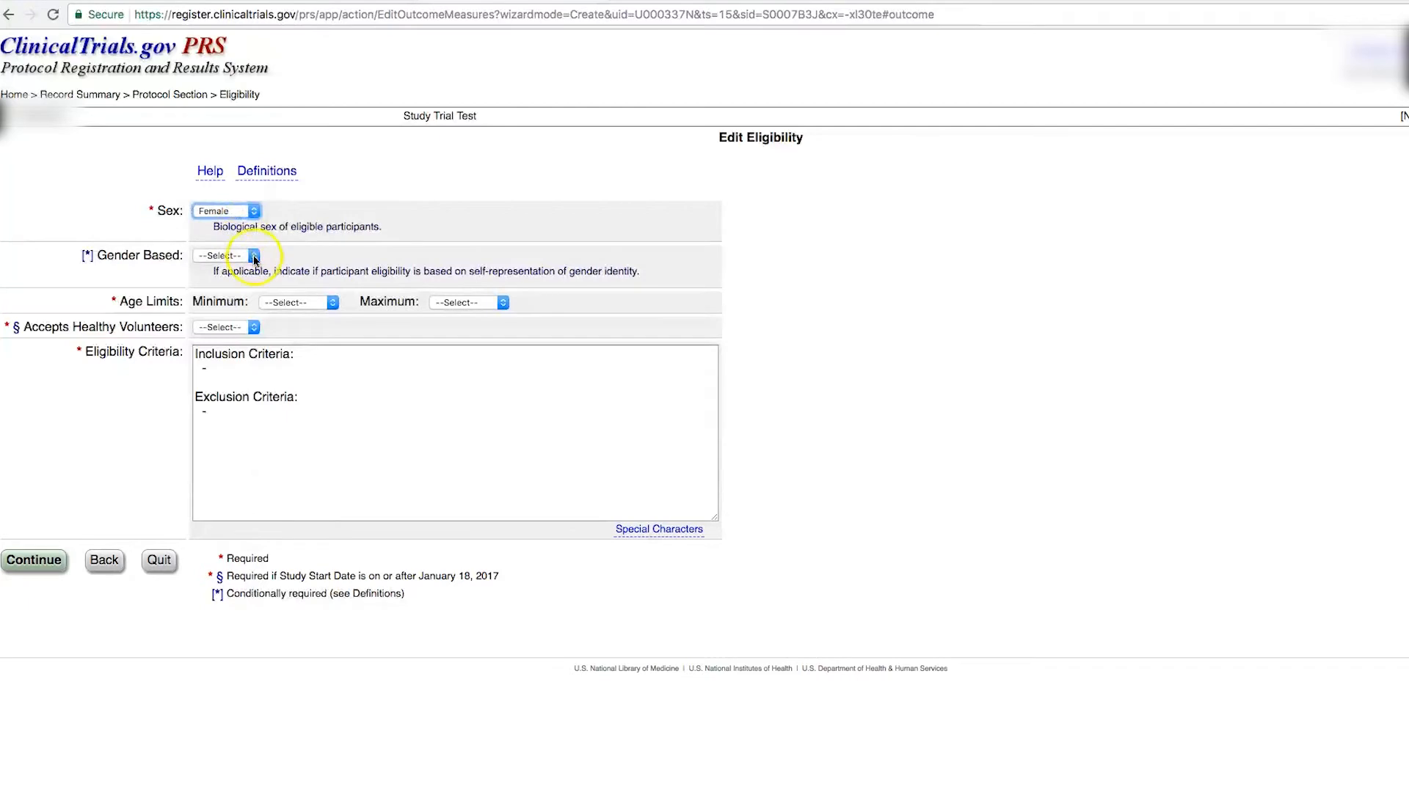
{"action": "left_click", "coordinate": [254, 256]}
{"action": "left_click", "coordinate": [243, 286]}
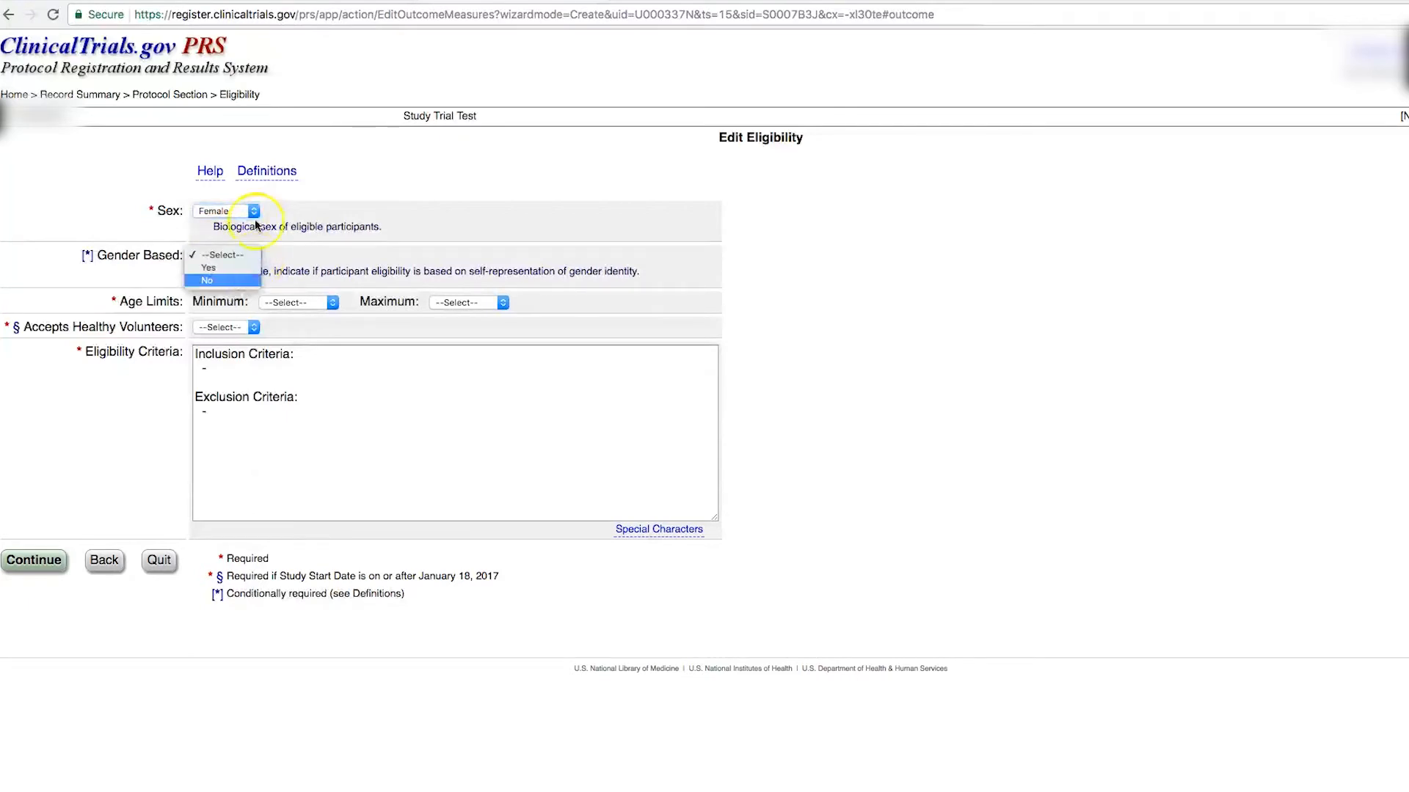
{"action": "left_click", "coordinate": [253, 211]}
{"action": "left_click", "coordinate": [247, 205]}
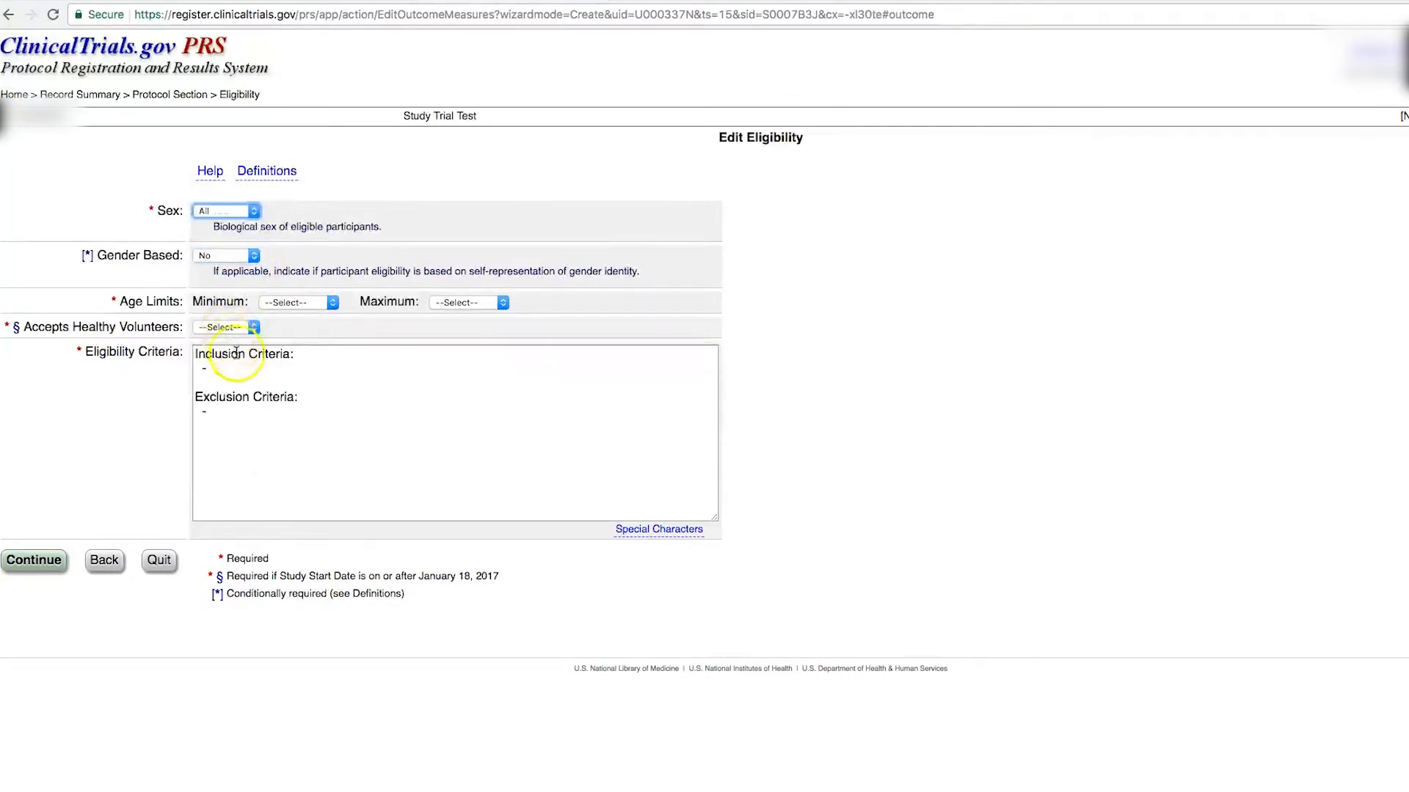
{"action": "left_click", "coordinate": [332, 302]}
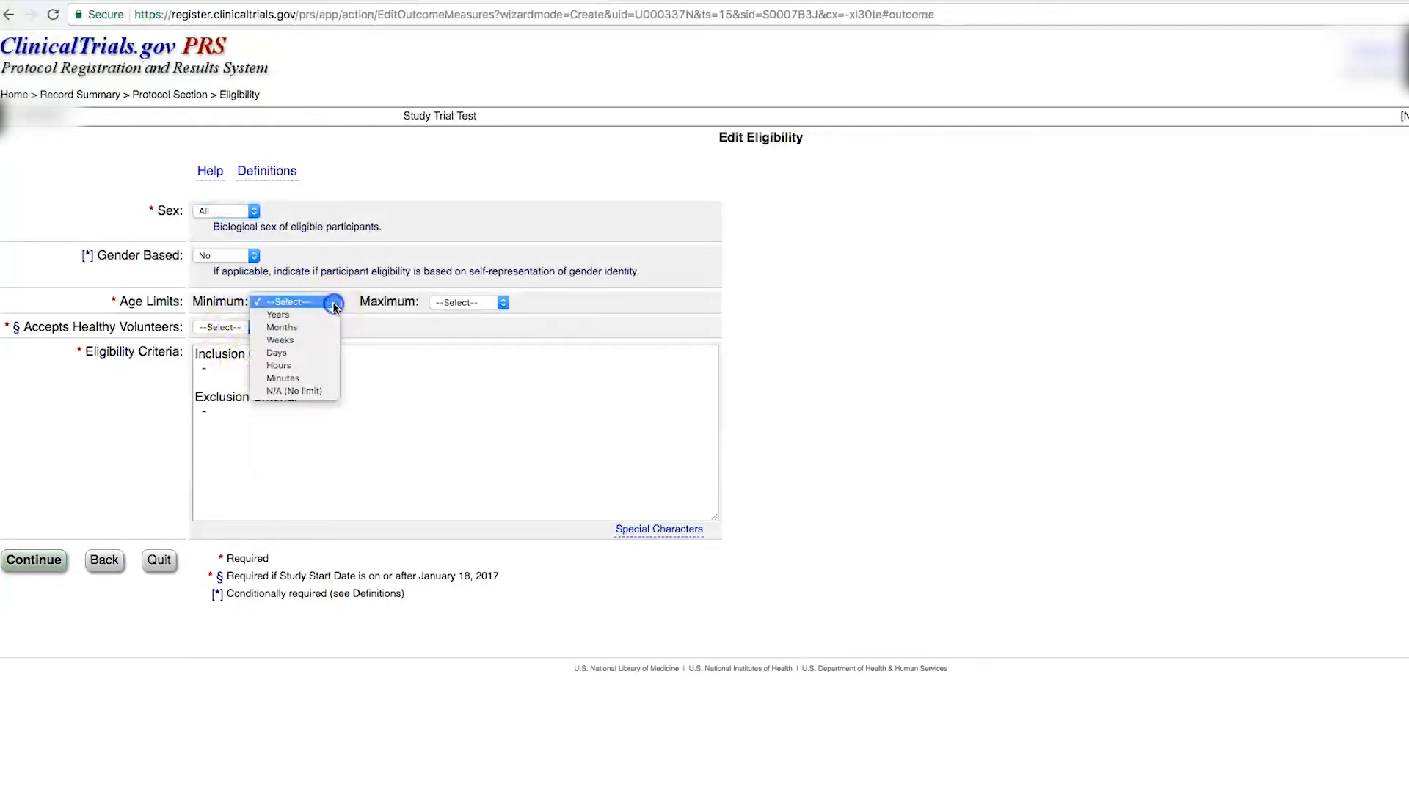
{"action": "left_click", "coordinate": [279, 315]}
{"action": "left_click", "coordinate": [242, 355]}
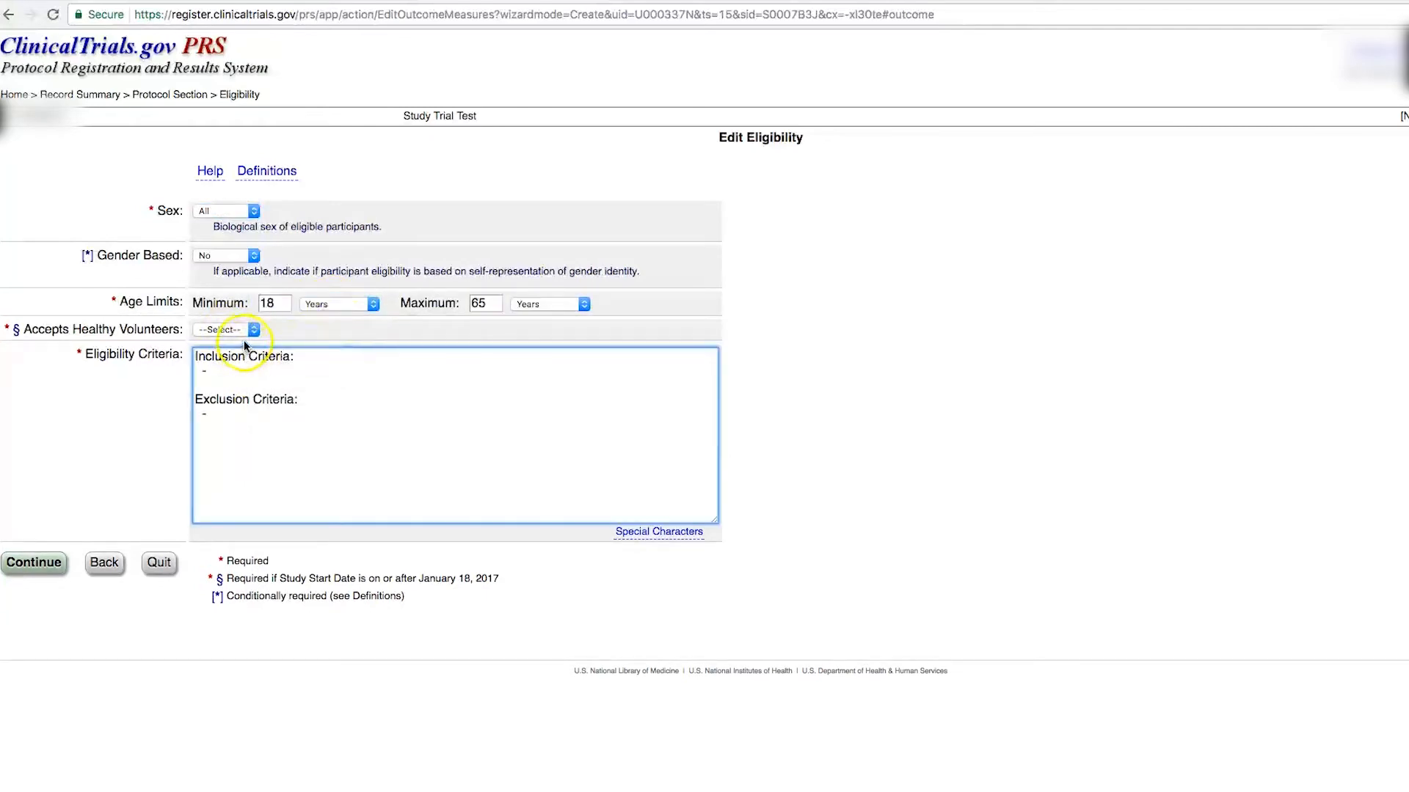
Step: Accept healthy volunteers, type ABC in the eligibility criteria, and save
{"action": "left_click", "coordinate": [252, 331]}
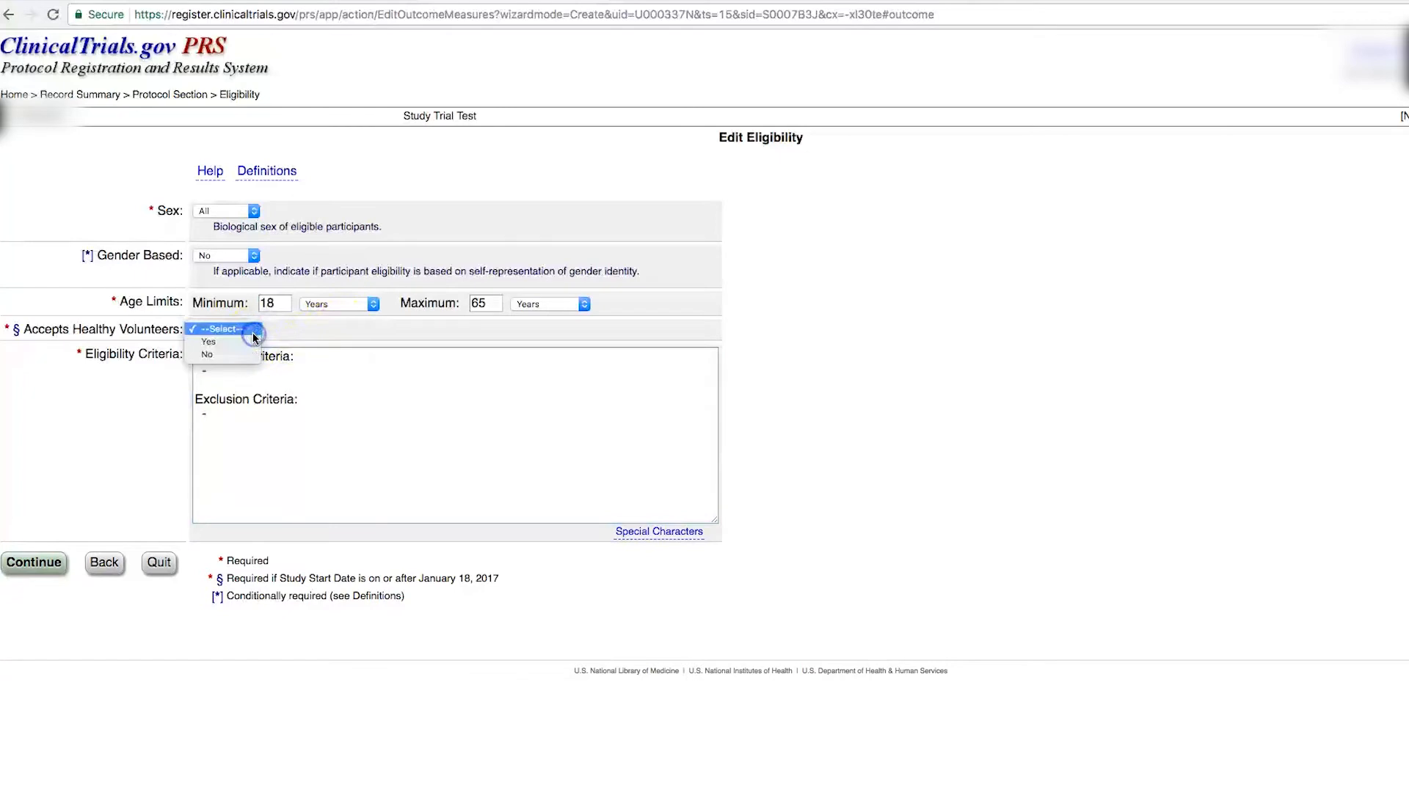
{"action": "left_click", "coordinate": [253, 342]}
{"action": "left_click", "coordinate": [227, 372]}
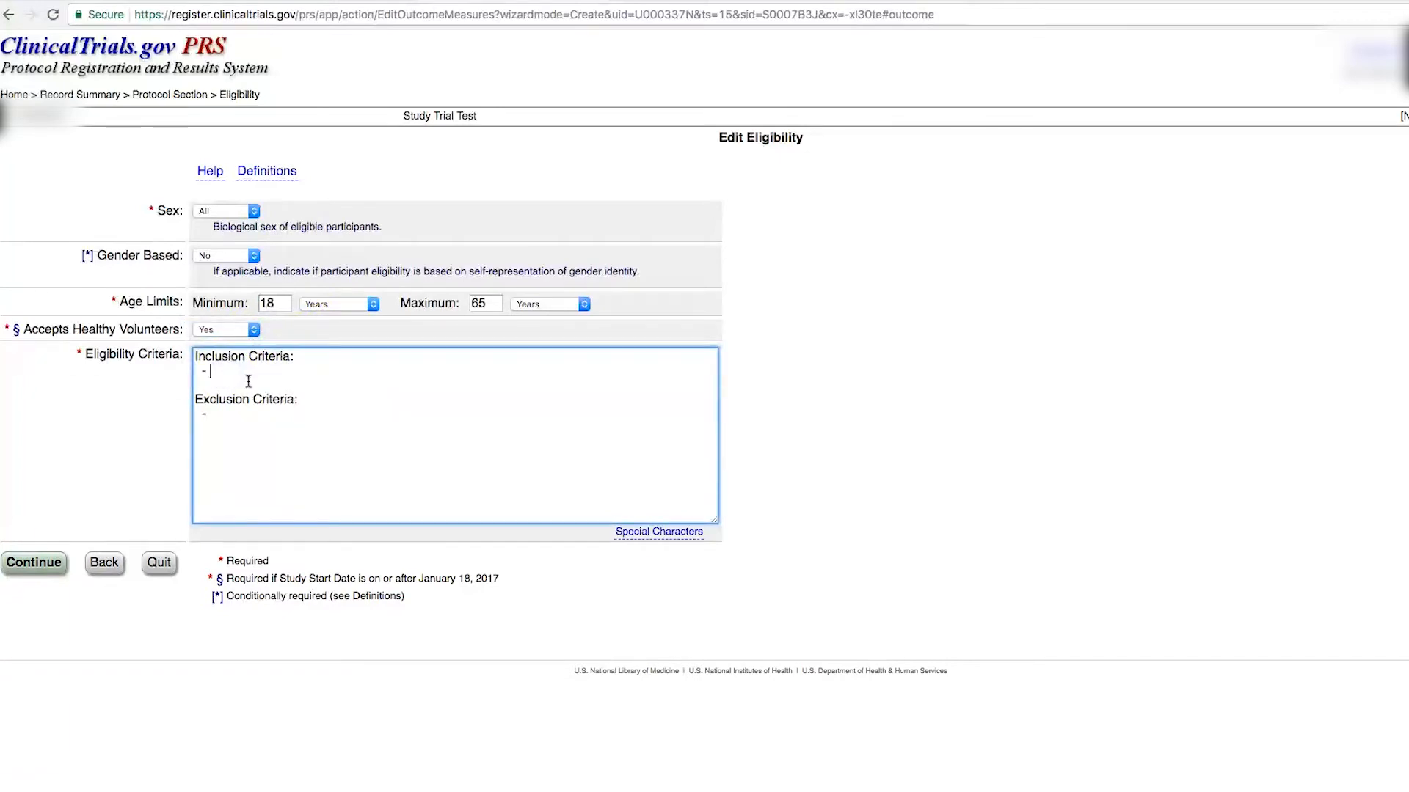
{"action": "left_click", "coordinate": [214, 415]}
{"action": "type", "text": "ABC"}
{"action": "left_click", "coordinate": [230, 372]}
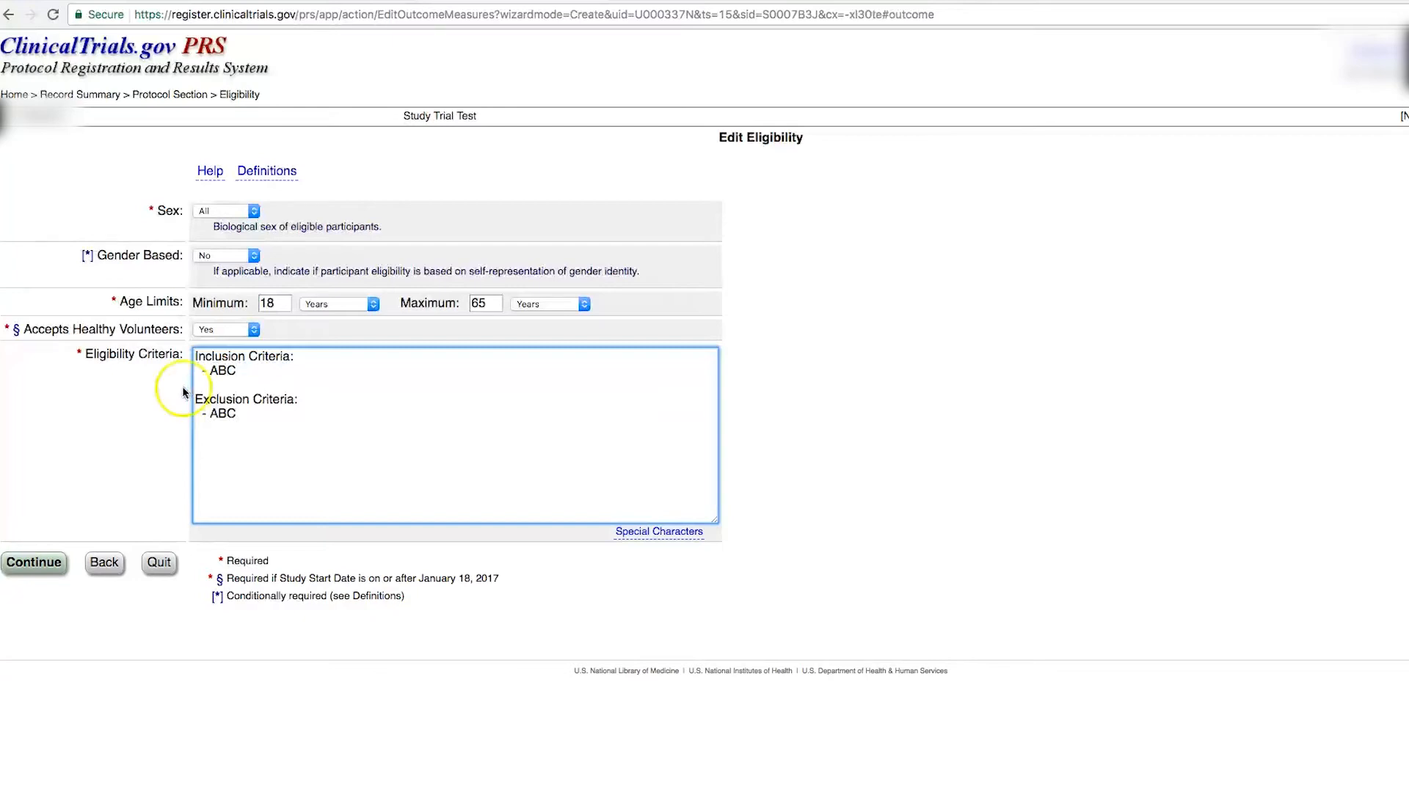
{"action": "left_click", "coordinate": [34, 567]}
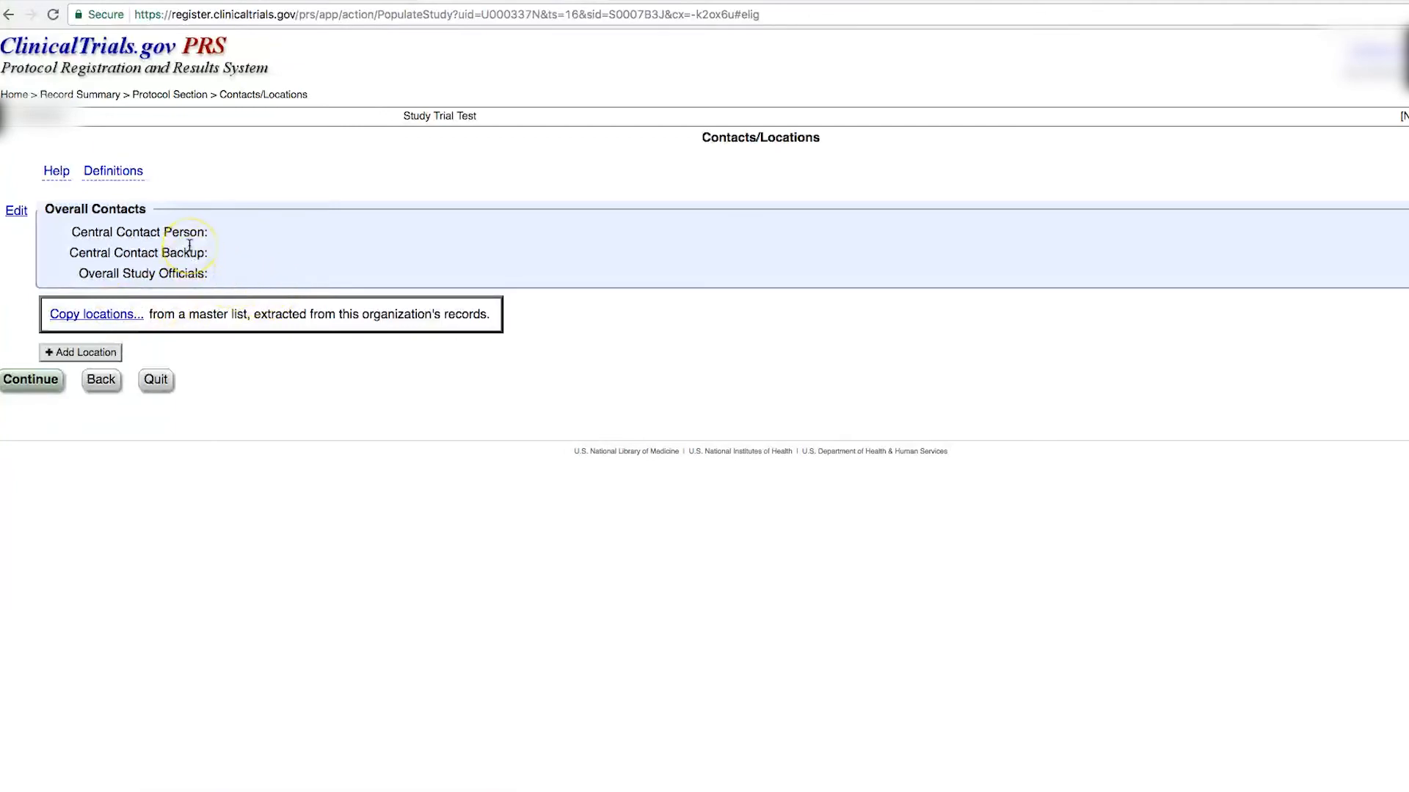
Step: Add a central contact and a Principal Investigator study official, then save
{"action": "left_click", "coordinate": [14, 213]}
{"action": "left_click", "coordinate": [239, 222]}
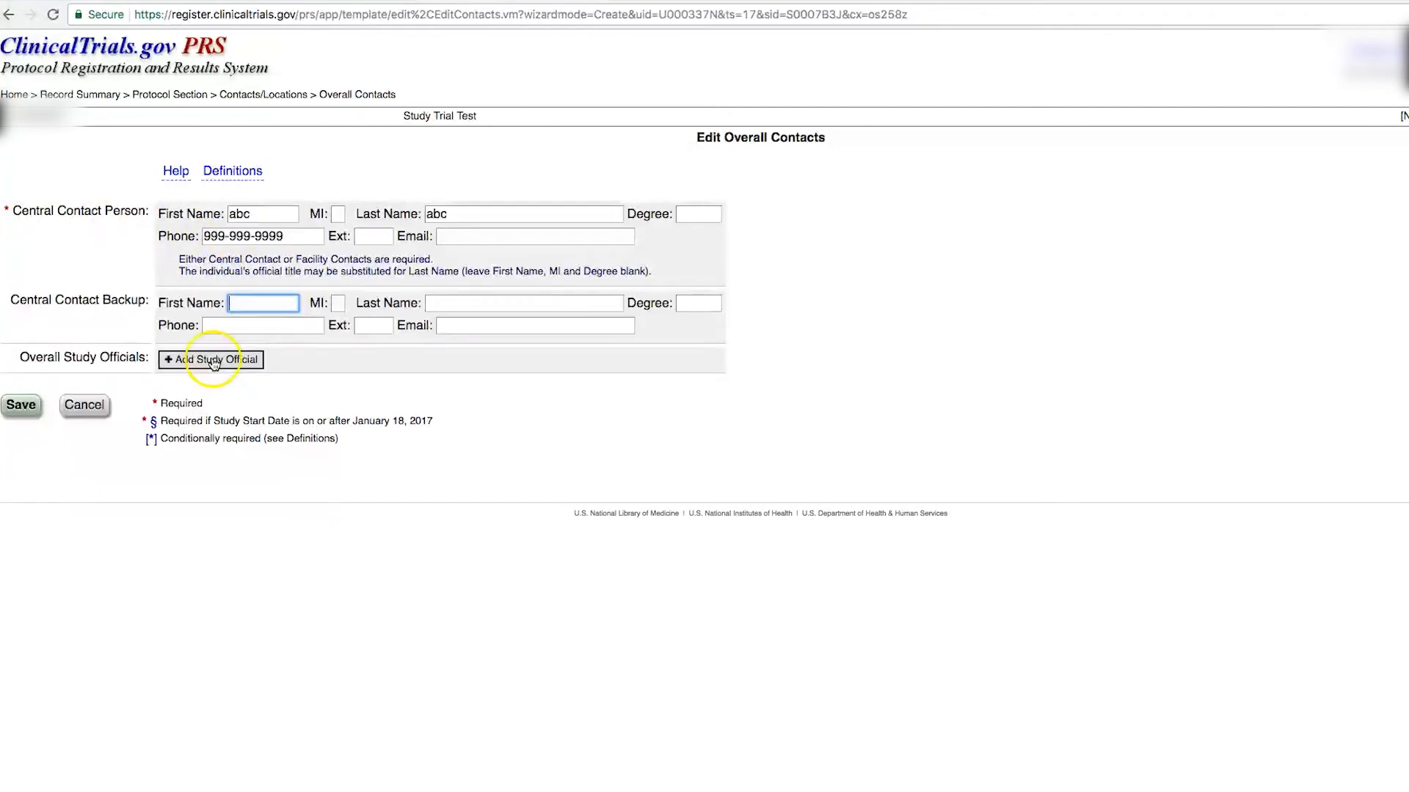
{"action": "left_click", "coordinate": [210, 358]}
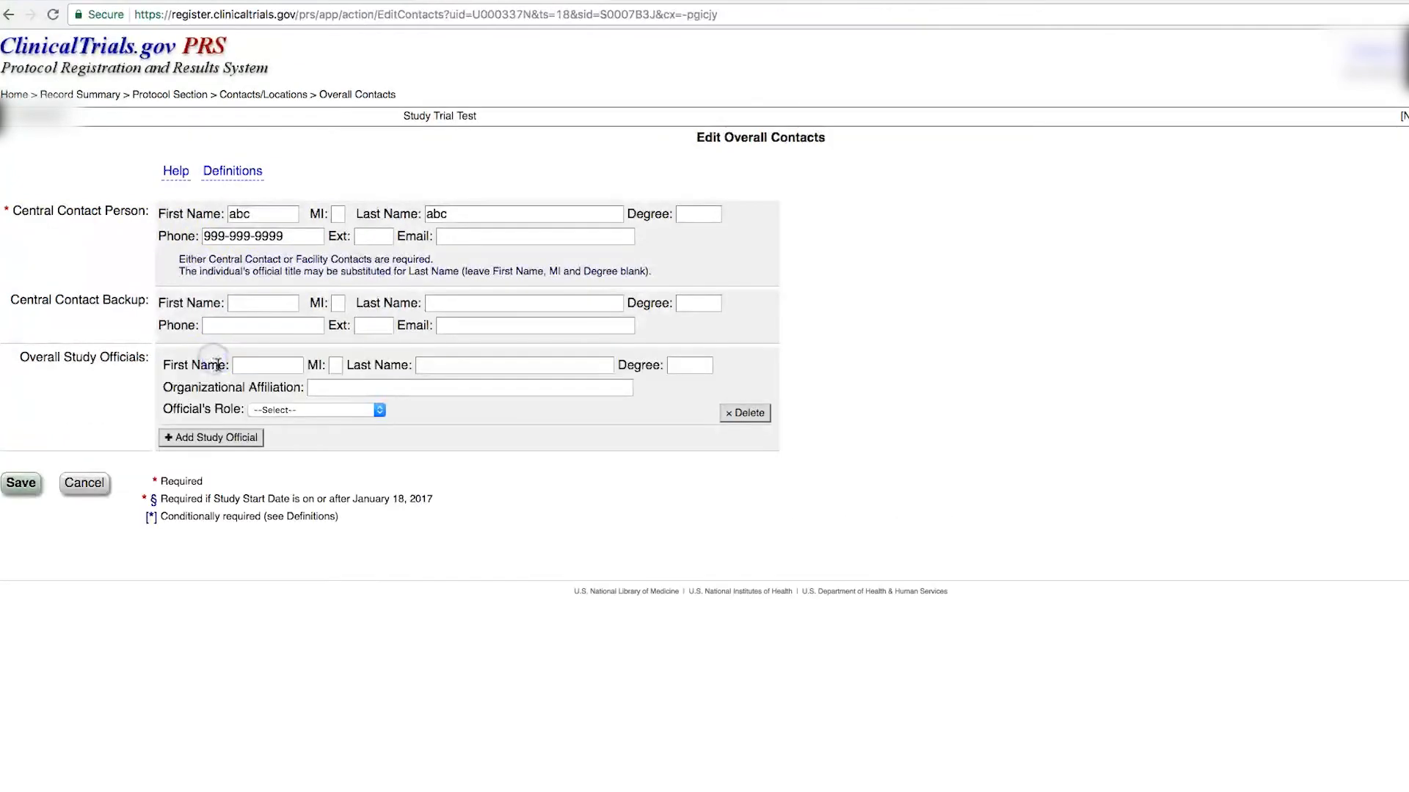
{"action": "left_click", "coordinate": [248, 372]}
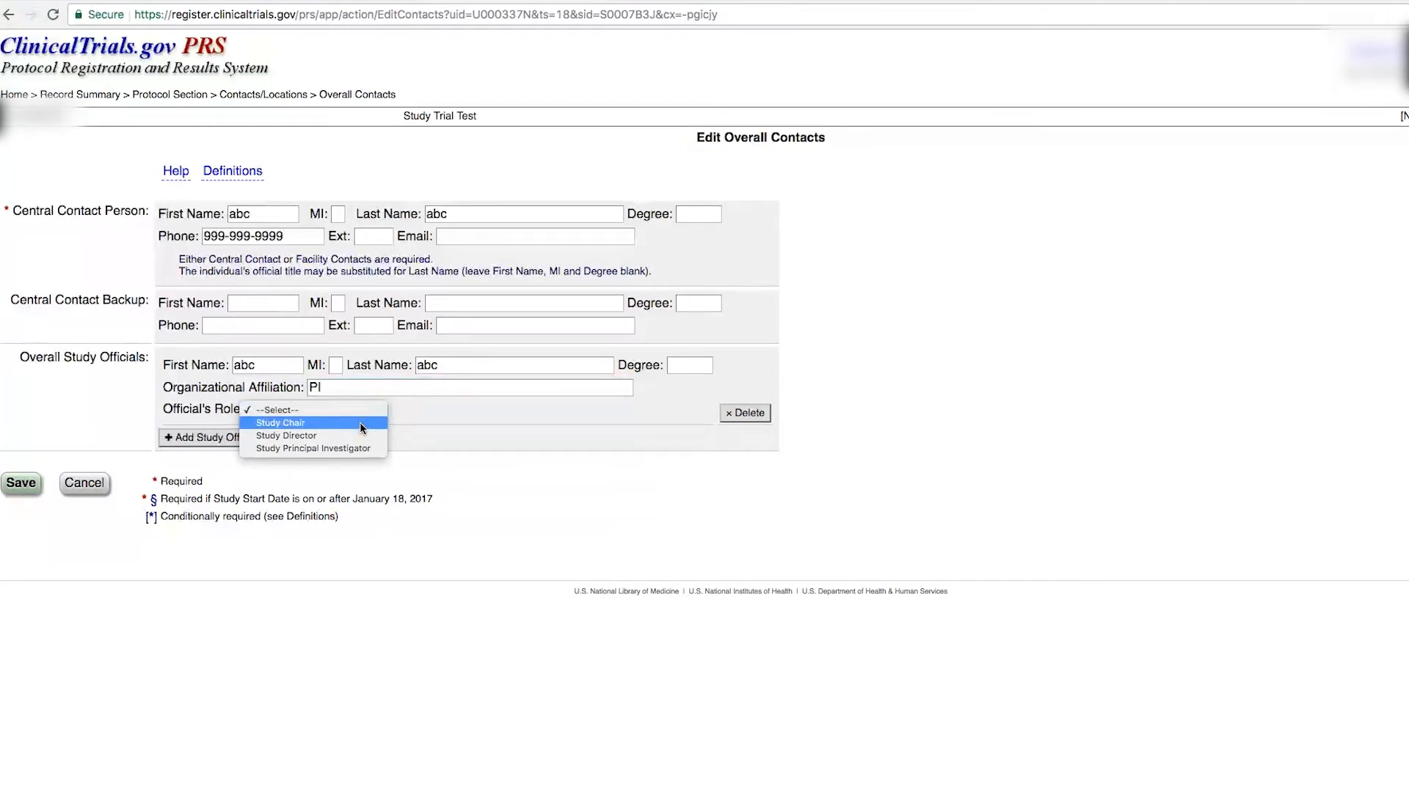
{"action": "left_click", "coordinate": [349, 453]}
{"action": "left_click", "coordinate": [551, 416]}
{"action": "left_click", "coordinate": [23, 485]}
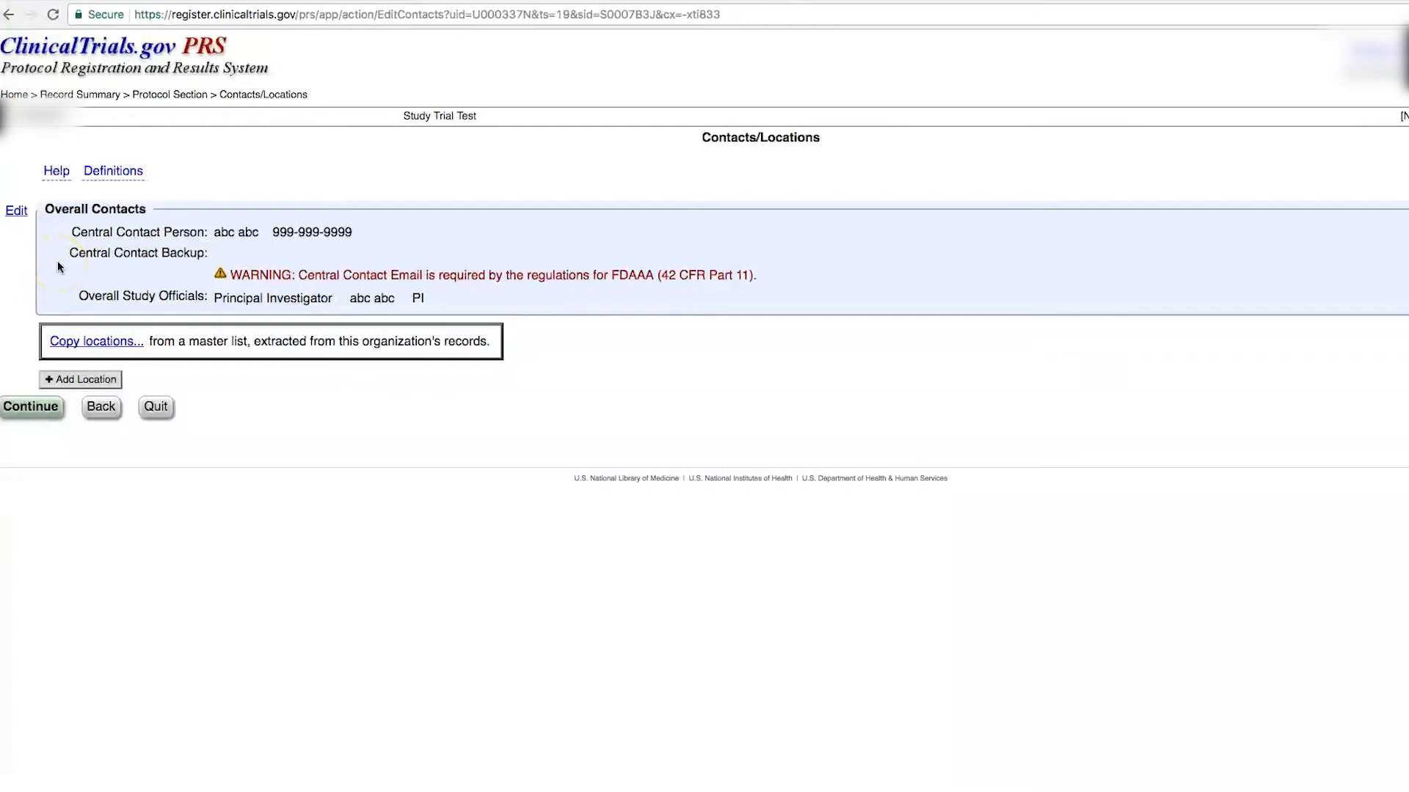
Step: Add a backup contact with first name, last name and phone number, then save and continue
{"action": "left_click", "coordinate": [16, 211]}
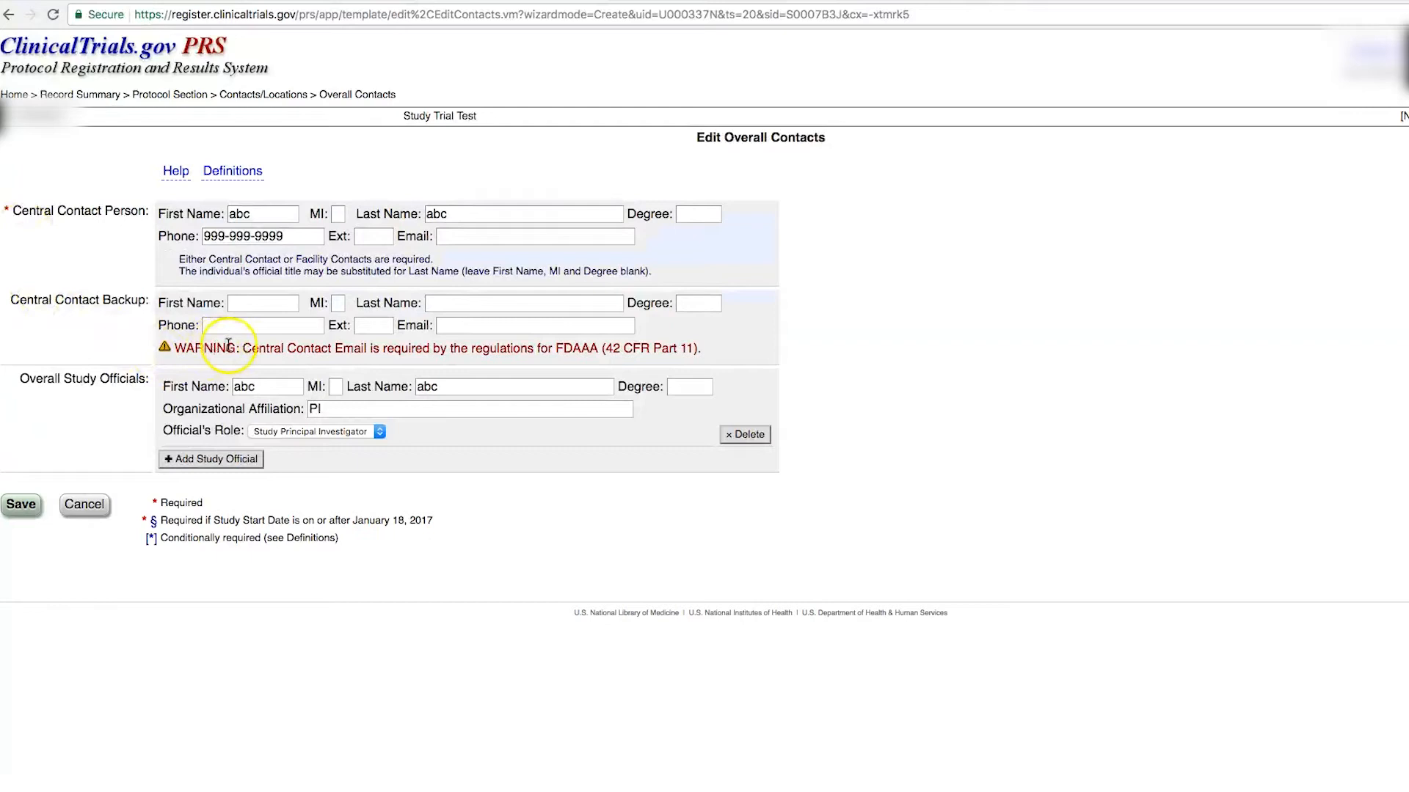
{"action": "left_click", "coordinate": [242, 305]}
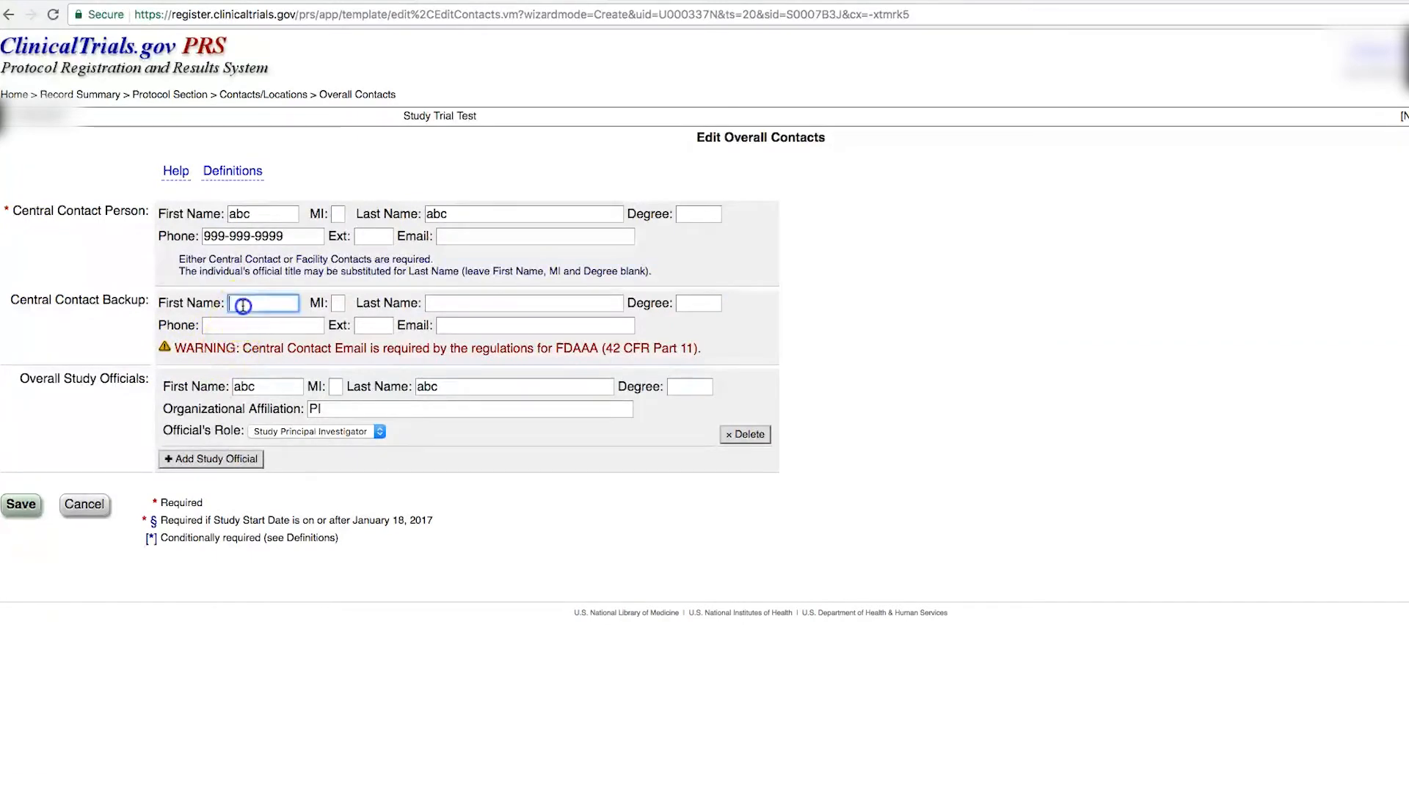
{"action": "type", "text": "ABC"}
{"action": "left_click", "coordinate": [459, 307]}
{"action": "type", "text": "abc"}
{"action": "left_click", "coordinate": [298, 325]}
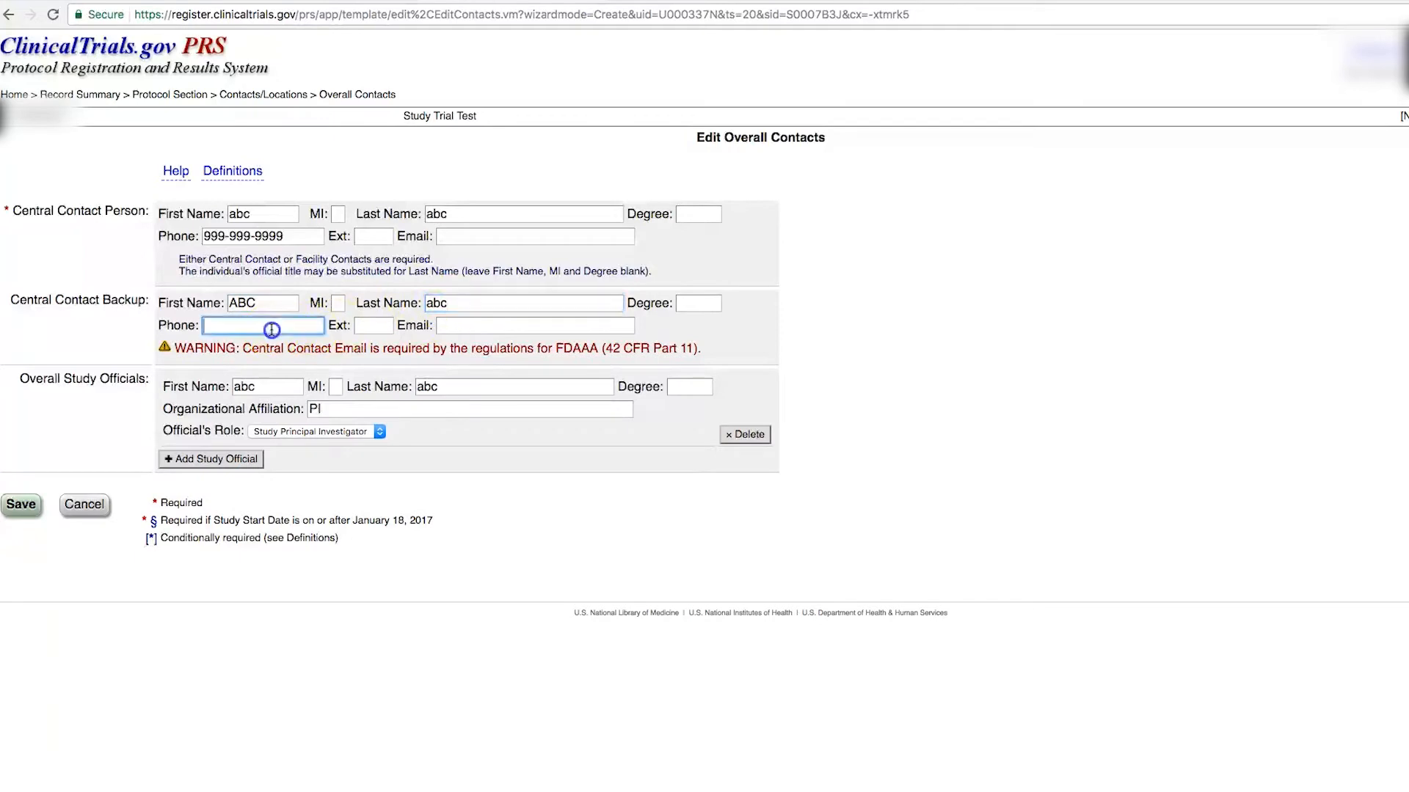
{"action": "type", "text": "999-999-999"}
{"action": "left_click", "coordinate": [22, 506]}
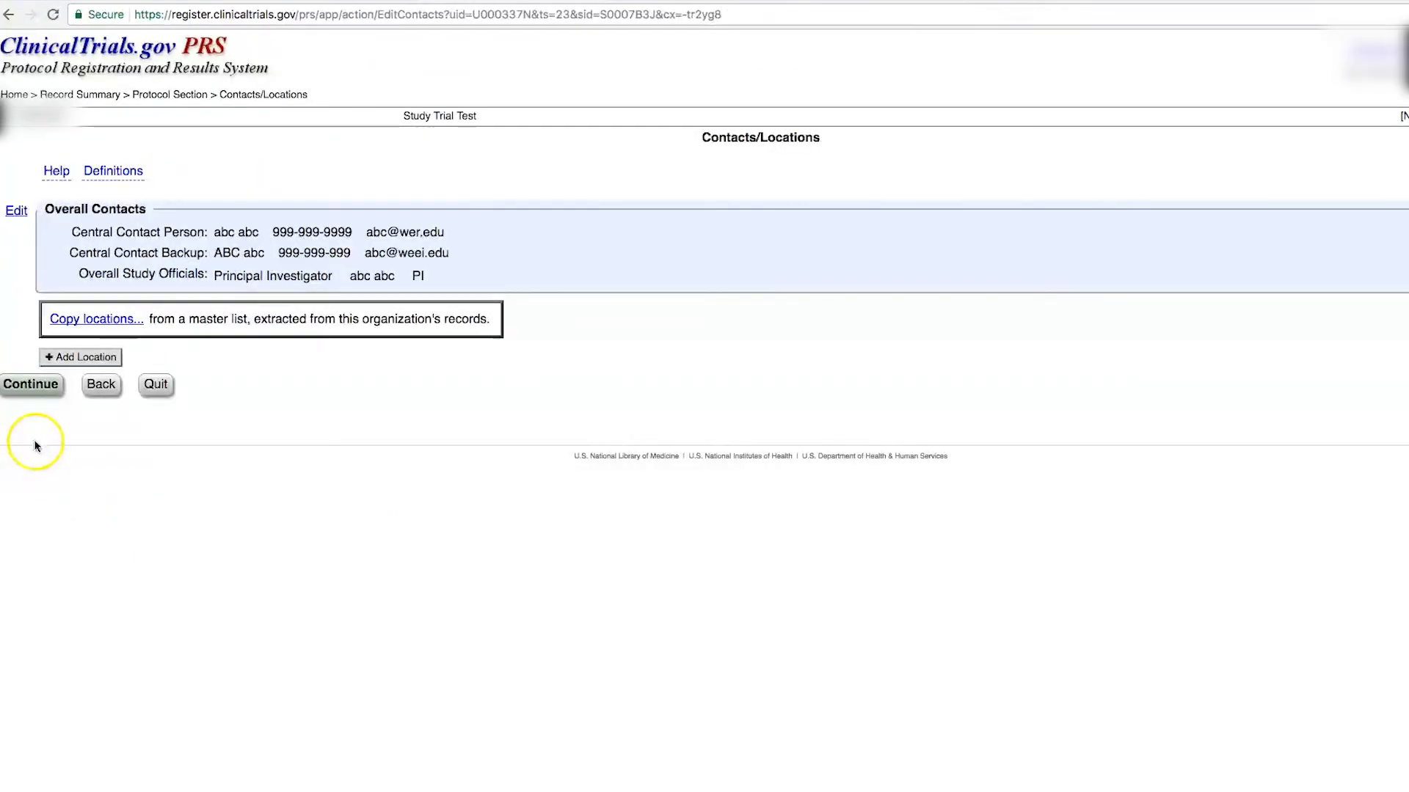
{"action": "left_click", "coordinate": [45, 385]}
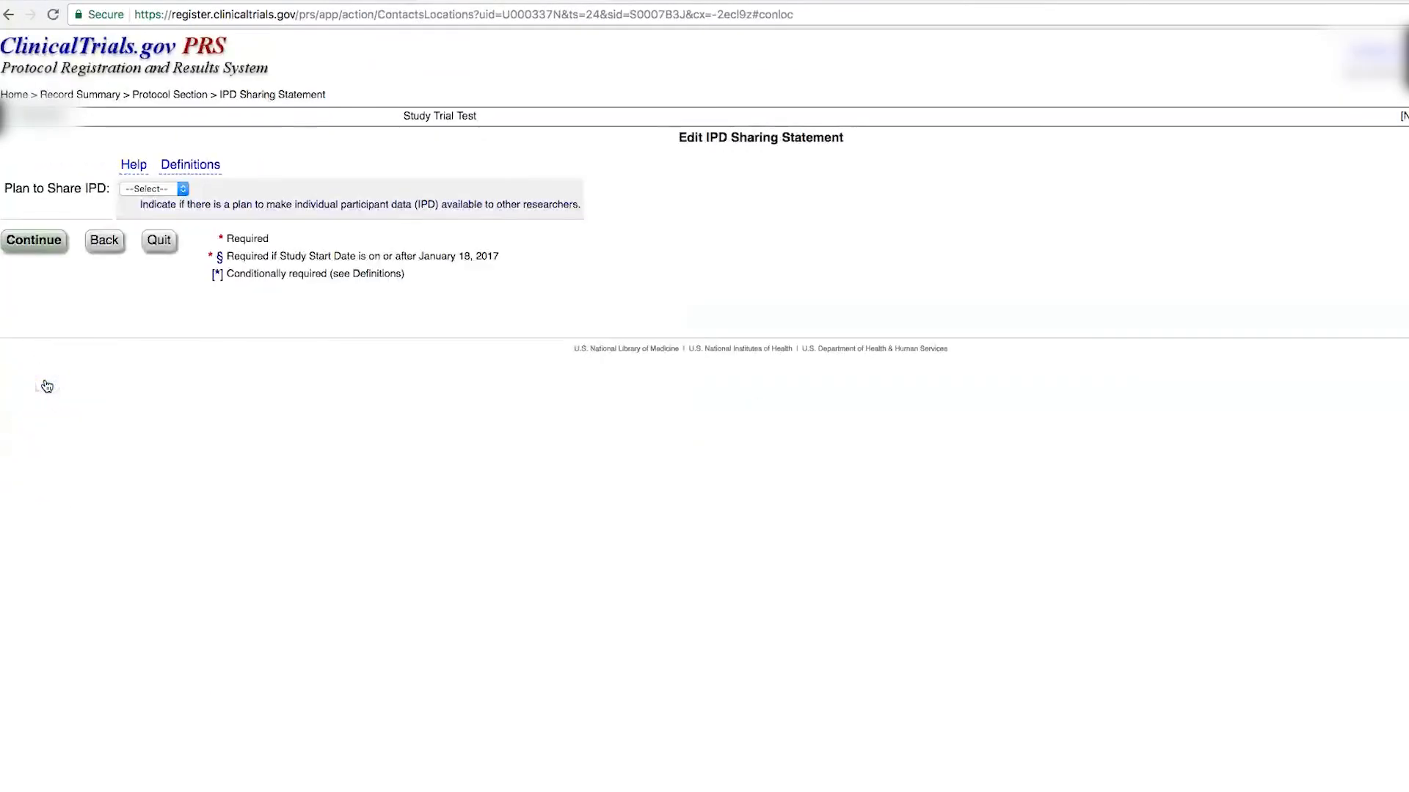
Step: Set Plan to Share IPD to Undecided and leave References empty
{"action": "left_click", "coordinate": [181, 191]}
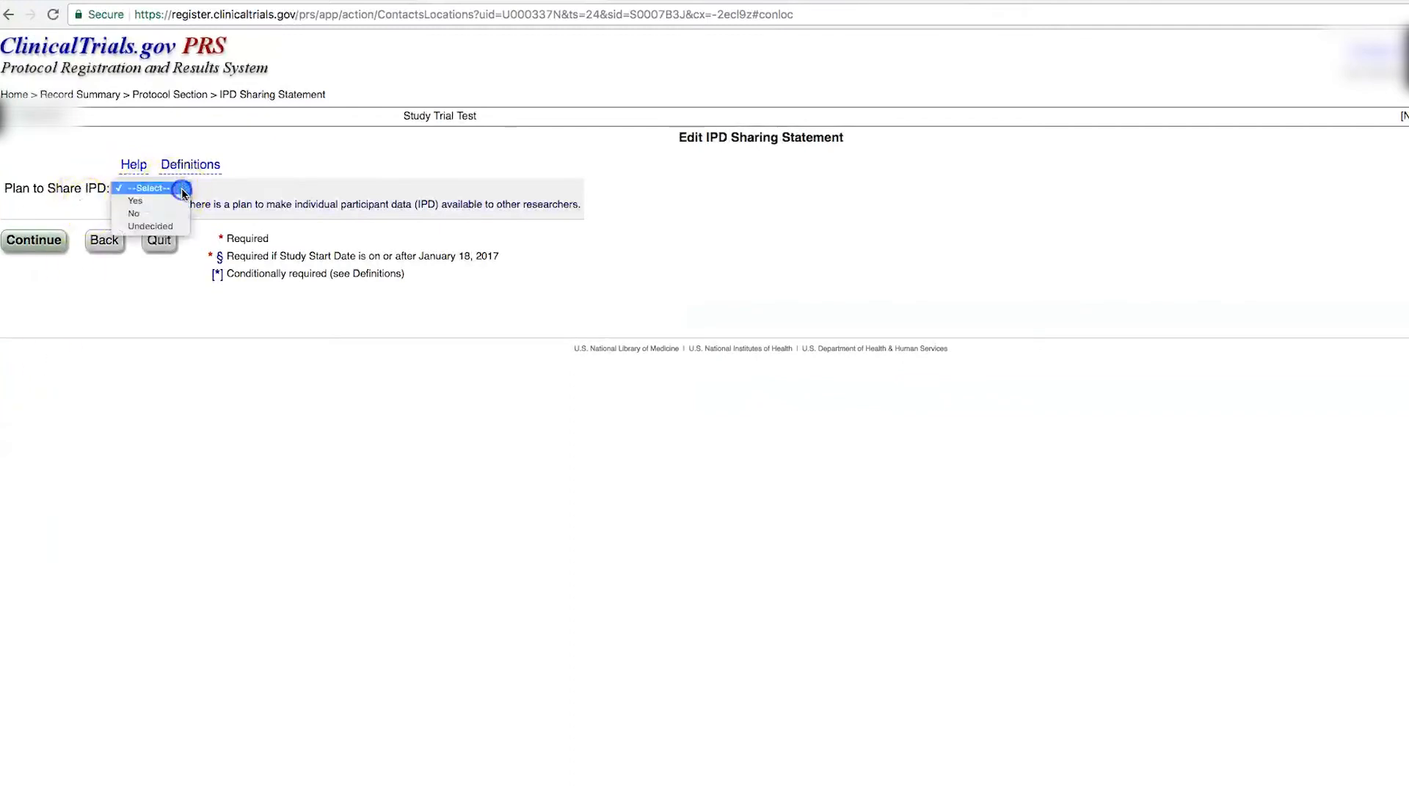
{"action": "left_click", "coordinate": [161, 226]}
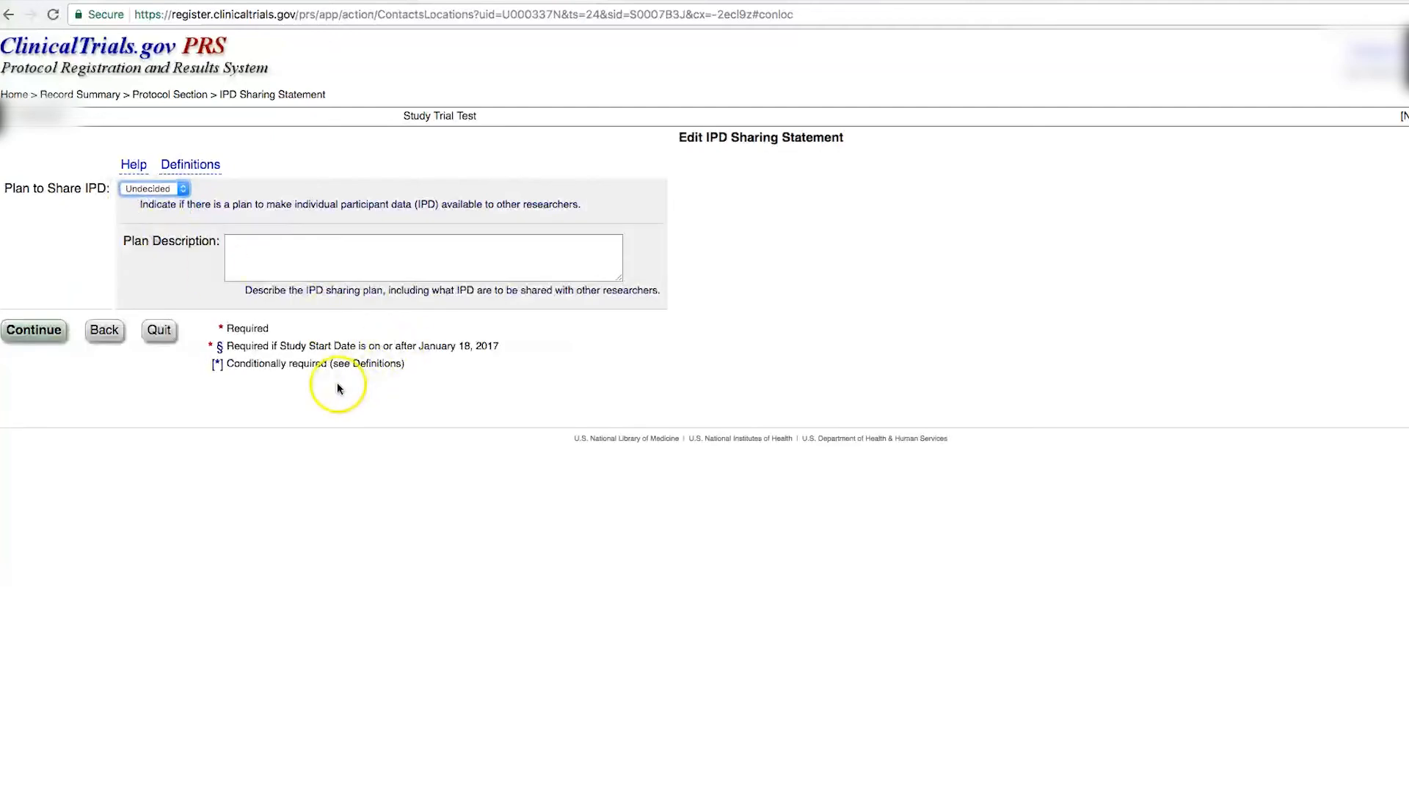
{"action": "left_click", "coordinate": [48, 331]}
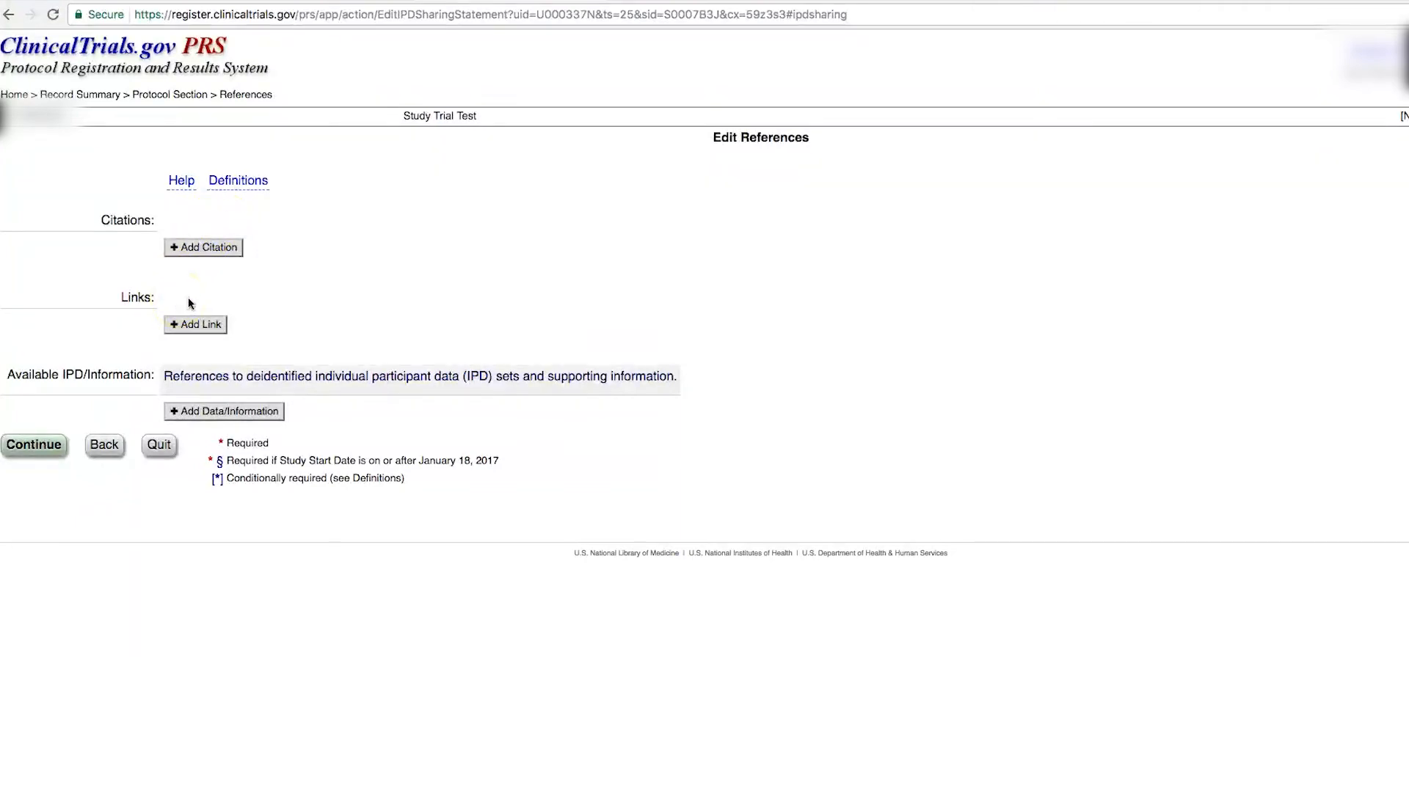
{"action": "left_click", "coordinate": [46, 453]}
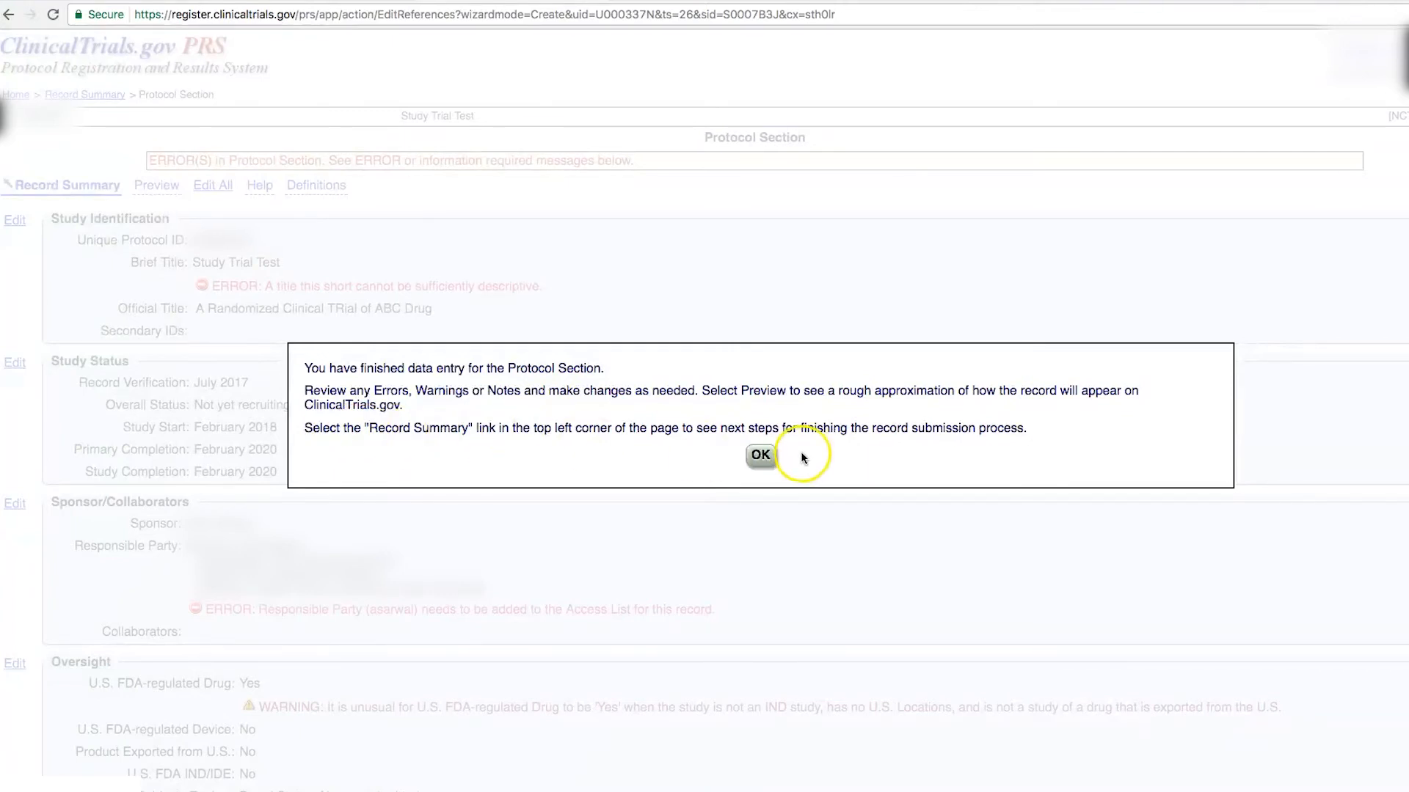
Step: Dismiss the data-entry-finished notice and open the Record Summary from the breadcrumb
{"action": "left_click", "coordinate": [763, 456]}
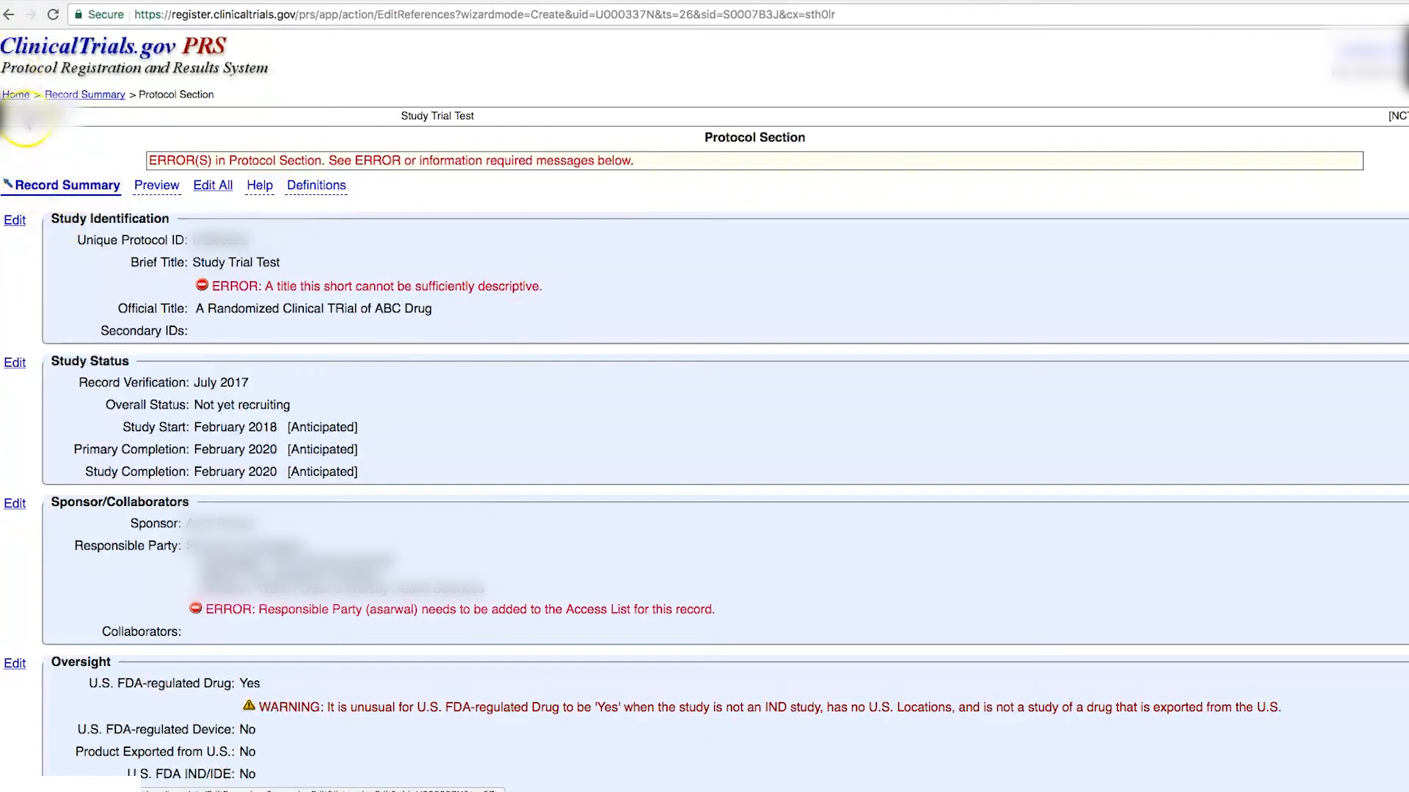
{"action": "left_click", "coordinate": [48, 96]}
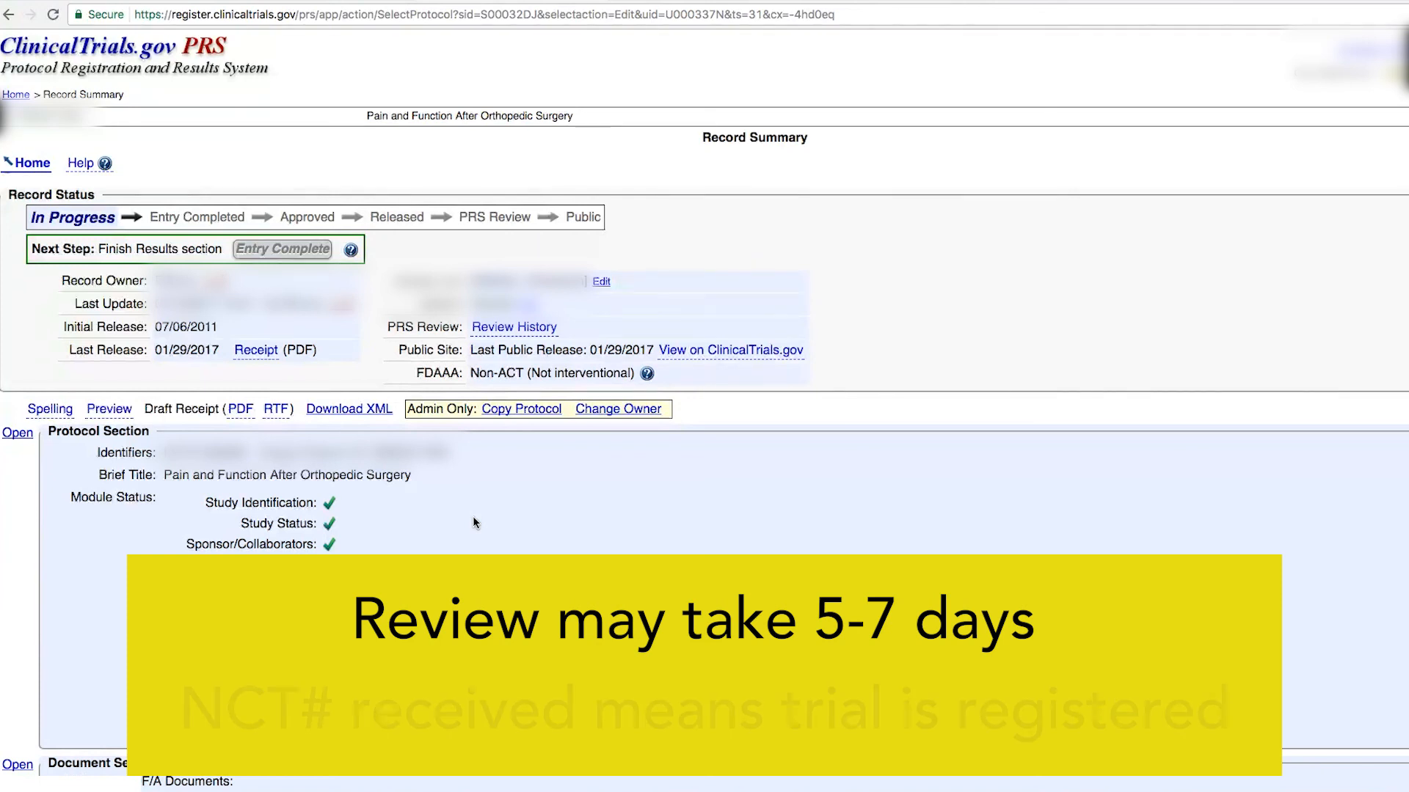
{"action": "left_click", "coordinate": [480, 516]}
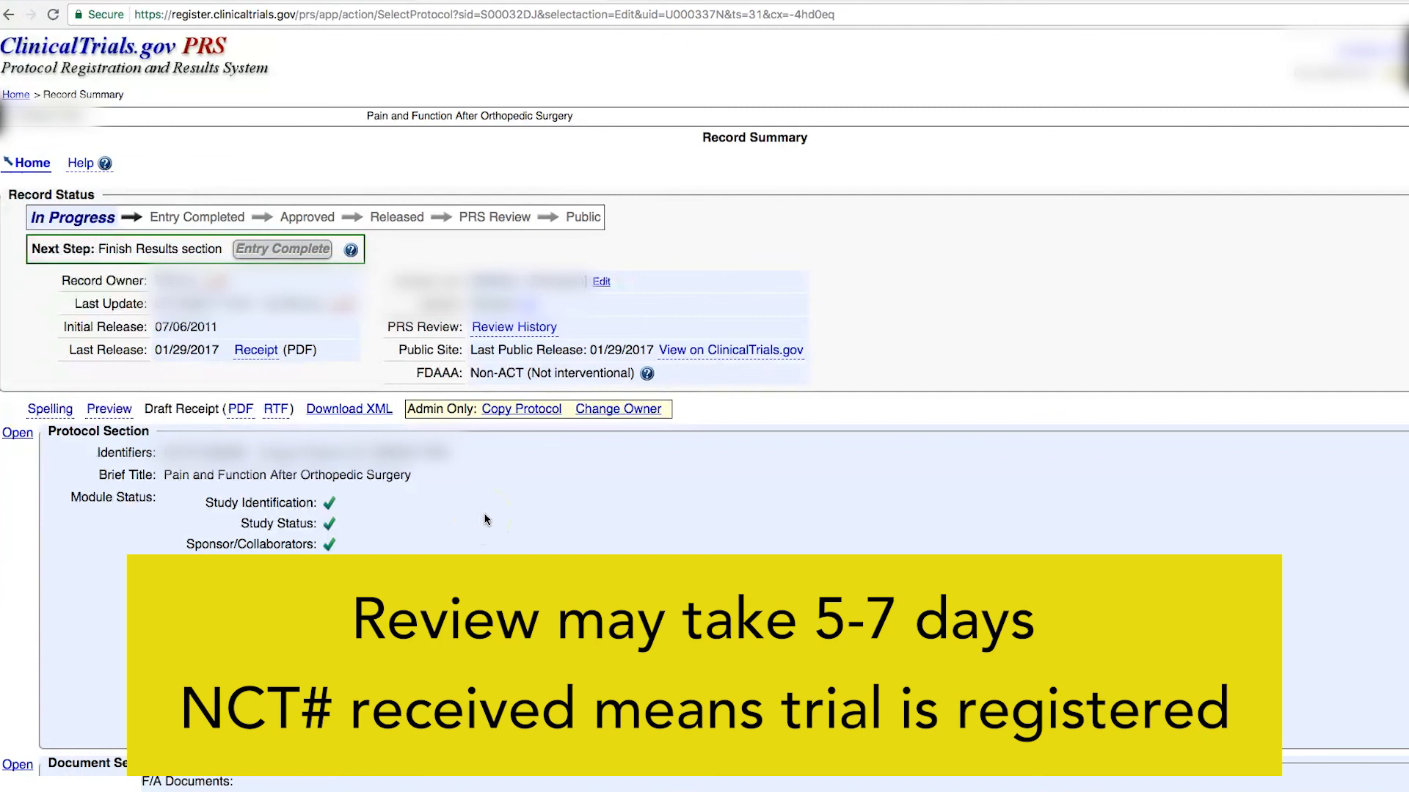
{"action": "left_click", "coordinate": [33, 213]}
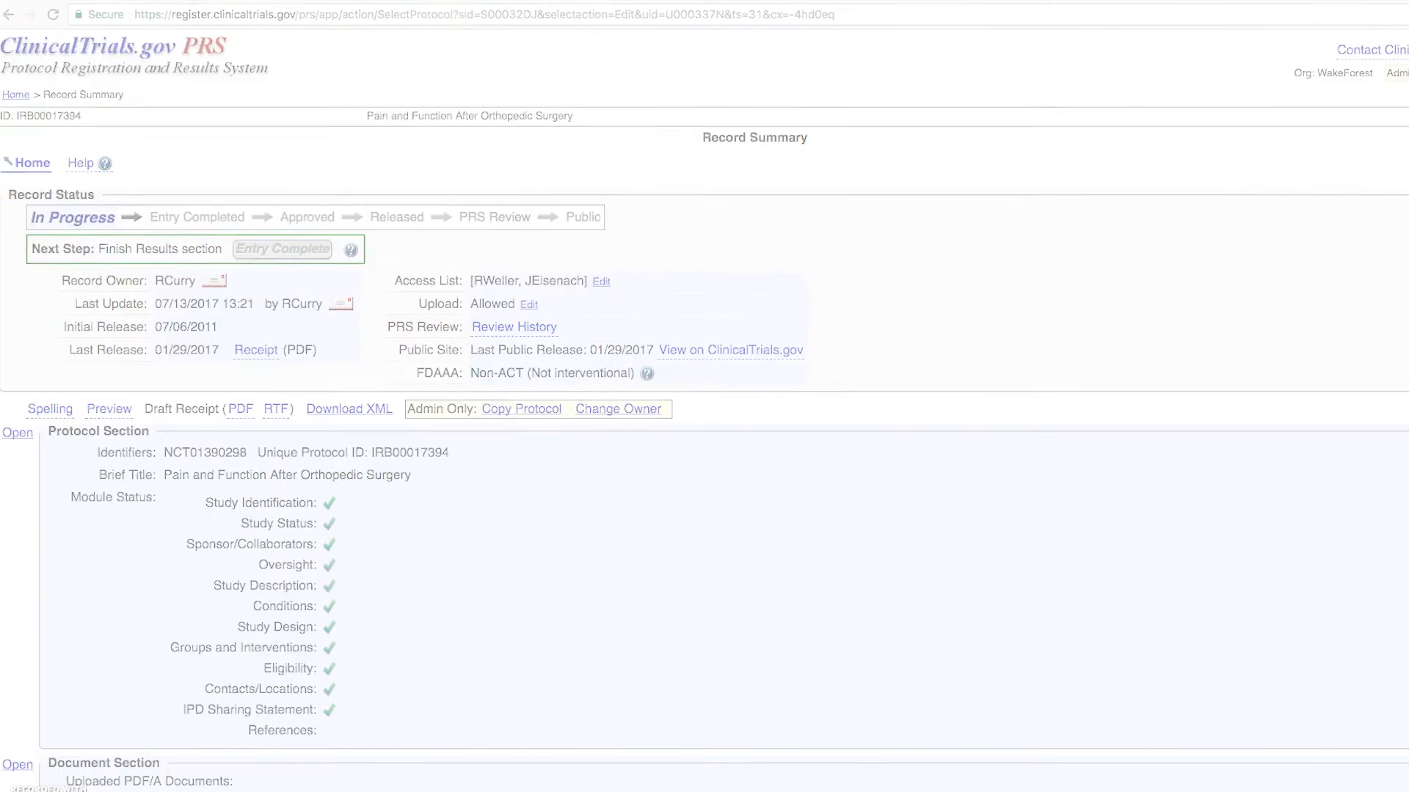